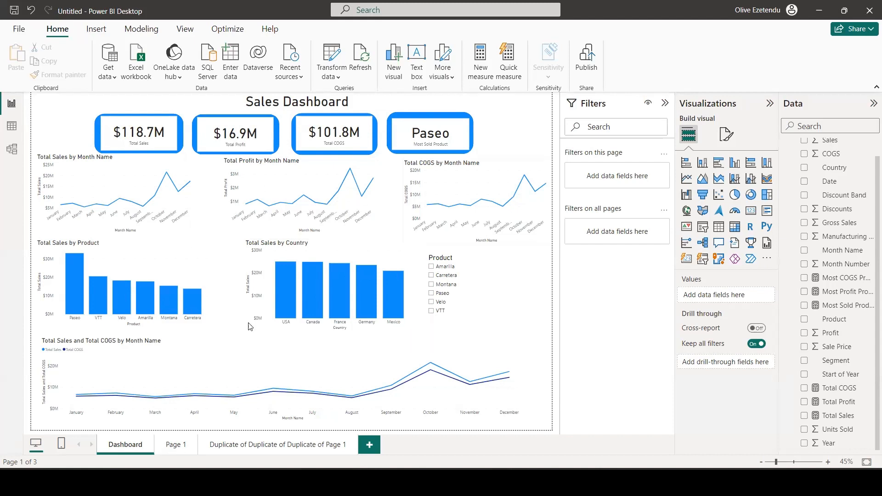
Compare the finished dark dashboard page with the original Dashboard page and the separate Sales Dashboard report.
{"action": "left_click", "coordinate": [251, 449]}
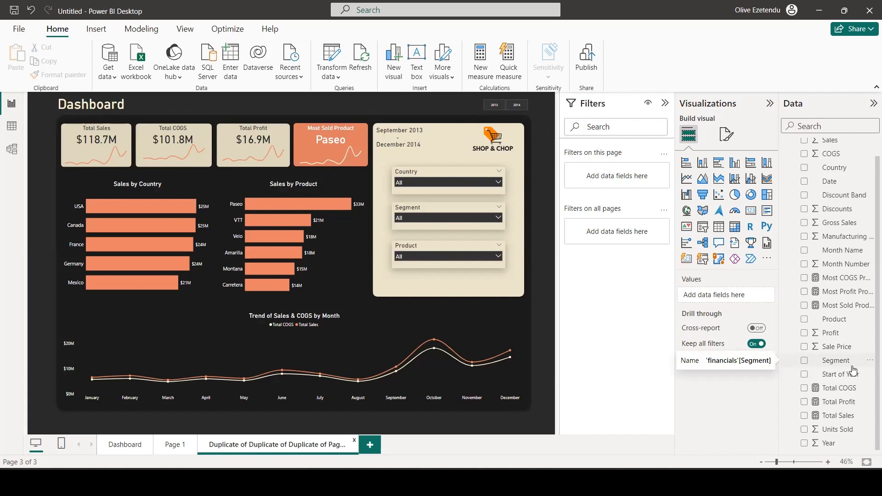
{"action": "left_click", "coordinate": [125, 444]}
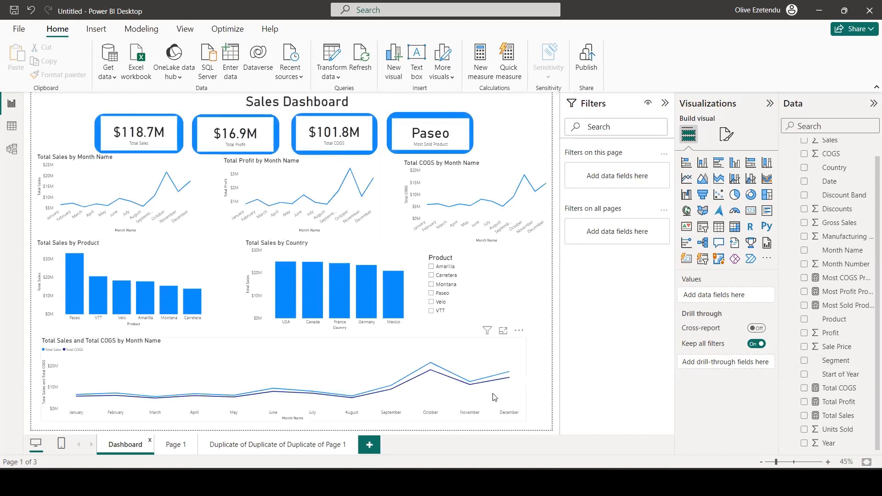
{"action": "mouse_move", "coordinate": [500, 478]}
{"action": "left_click", "coordinate": [544, 440]}
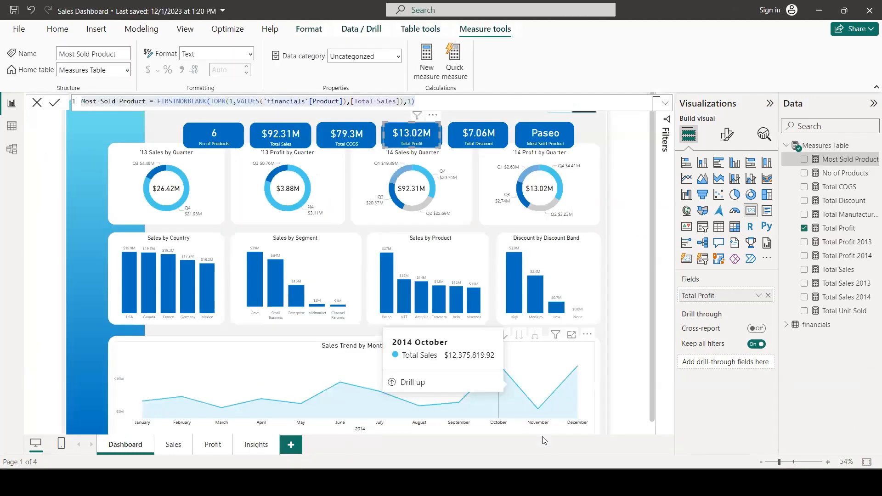
{"action": "left_click", "coordinate": [606, 136]}
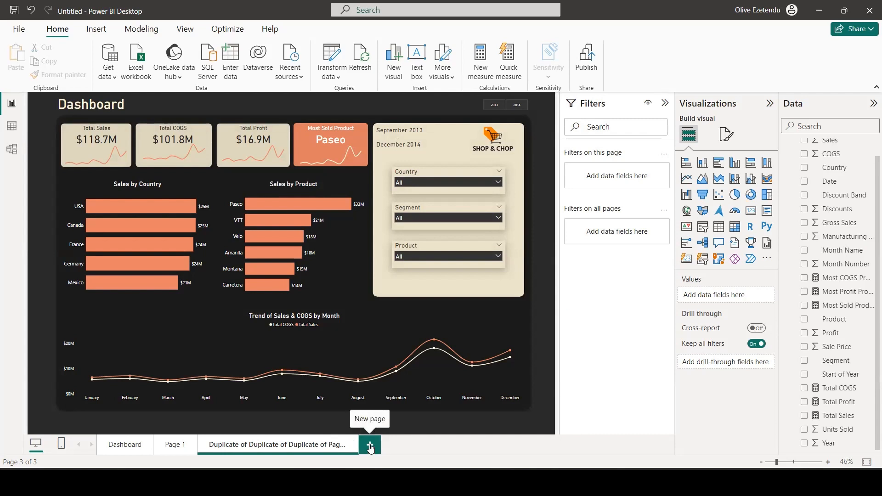
Add a new page to the untitled report and set its canvas to a custom size, 1300 px high and 2000 px wide.
{"action": "left_click", "coordinate": [372, 445]}
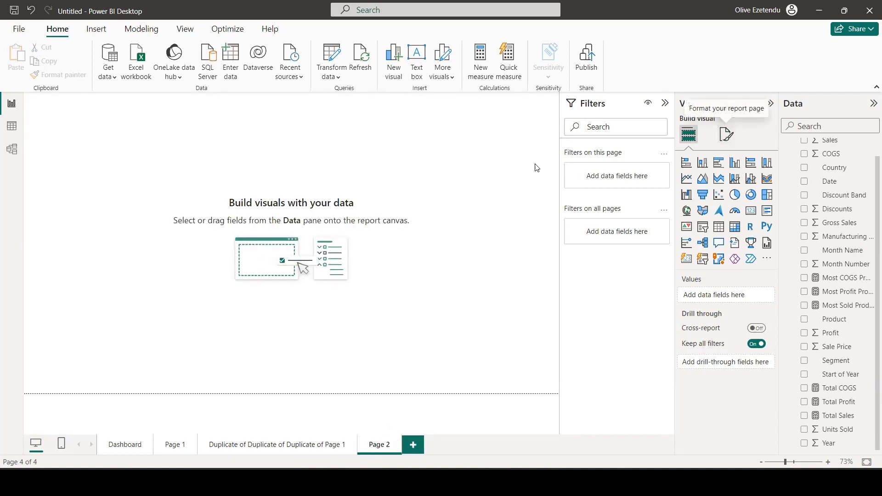
{"action": "left_click", "coordinate": [726, 135]}
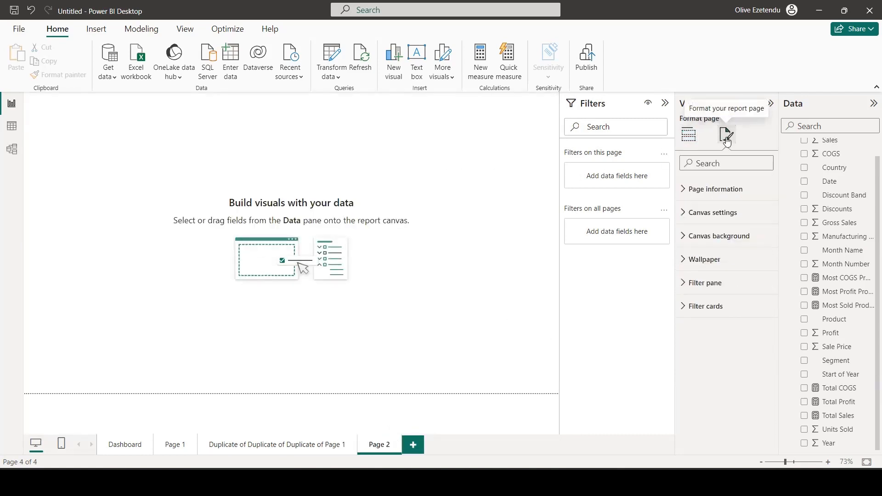
{"action": "left_click", "coordinate": [712, 213]}
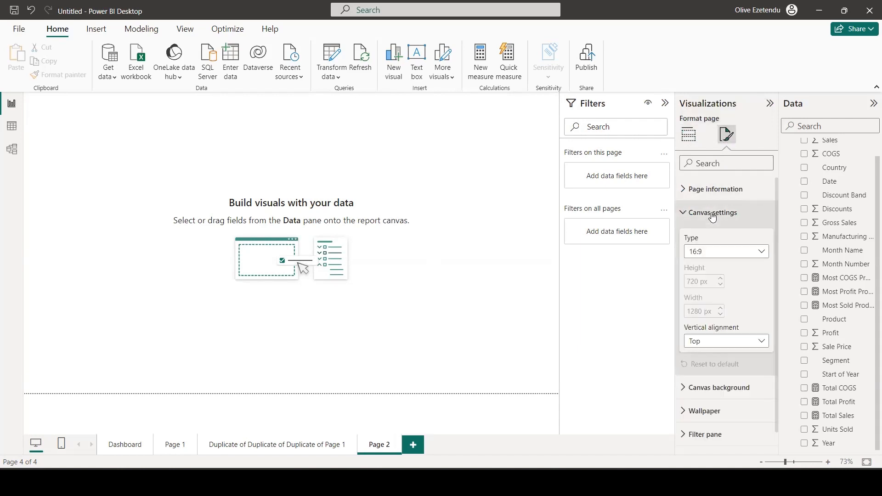
{"action": "left_click", "coordinate": [754, 252]}
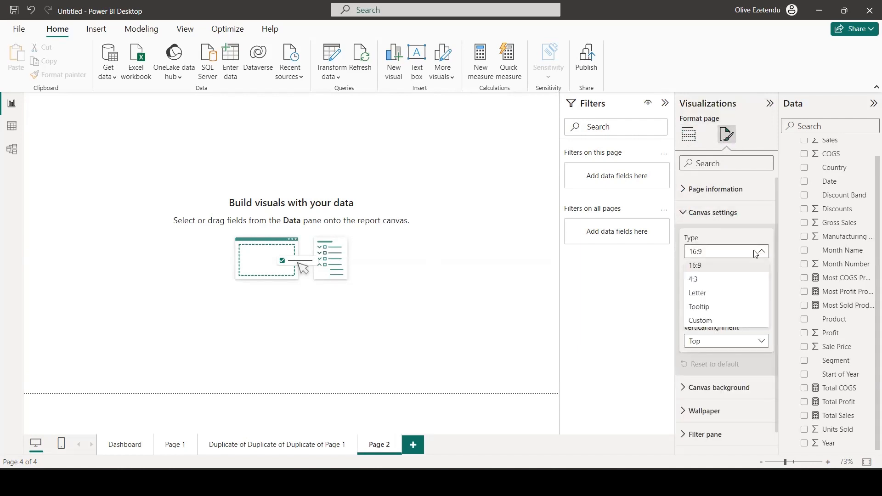
{"action": "left_click", "coordinate": [704, 319]}
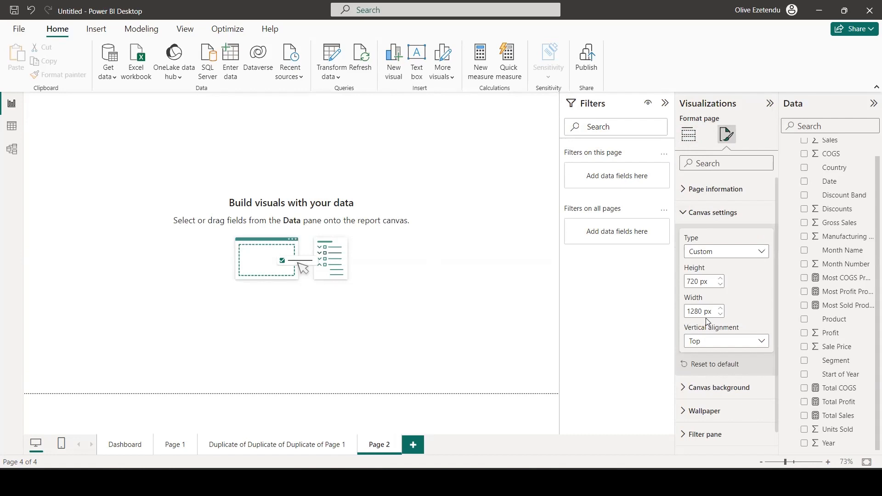
{"action": "left_click", "coordinate": [707, 283]}
{"action": "type", "text": "1300"}
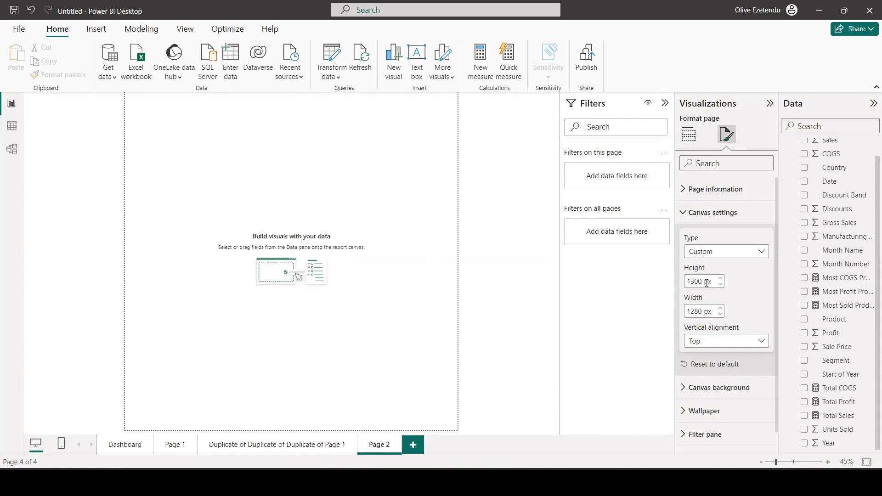
{"action": "left_click", "coordinate": [701, 310]}
{"action": "type", "text": "2000"}
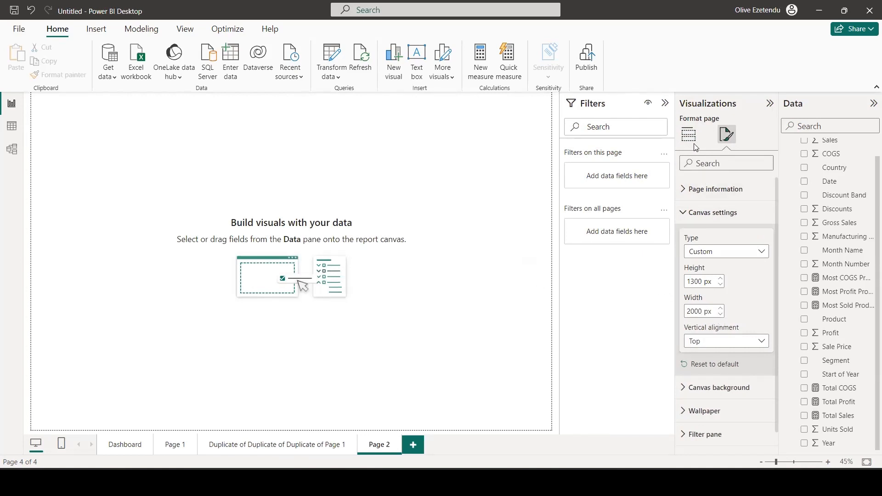
Set the page's canvas background to Black, 20% lighter with about 7% transparency.
{"action": "scroll", "coordinate": [725, 243], "scroll_direction": "down", "scroll_amount": 1}
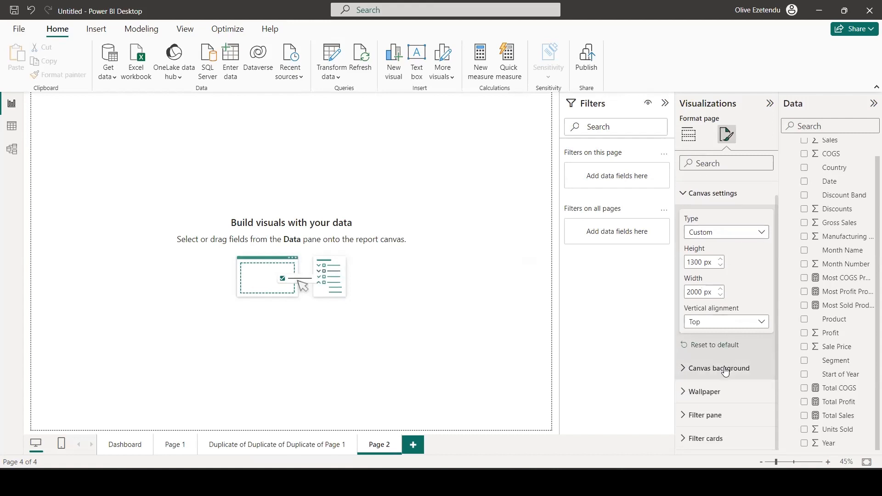
{"action": "left_click", "coordinate": [724, 367]}
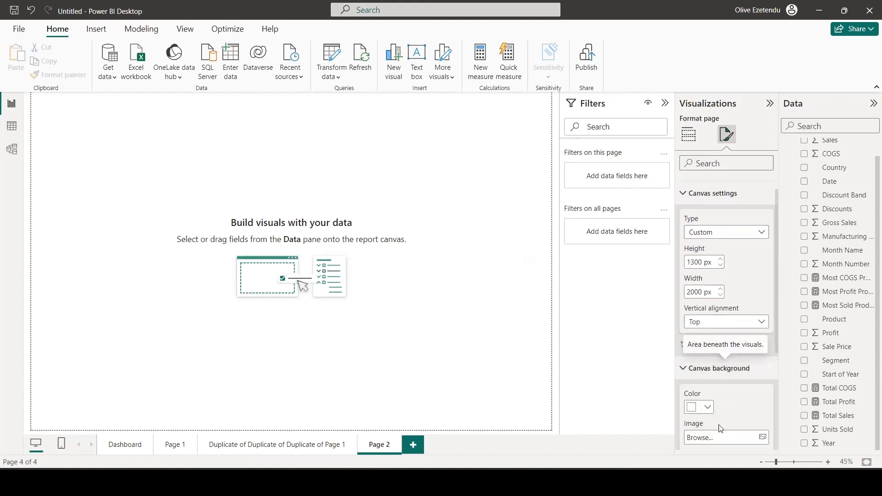
{"action": "left_click", "coordinate": [707, 407]}
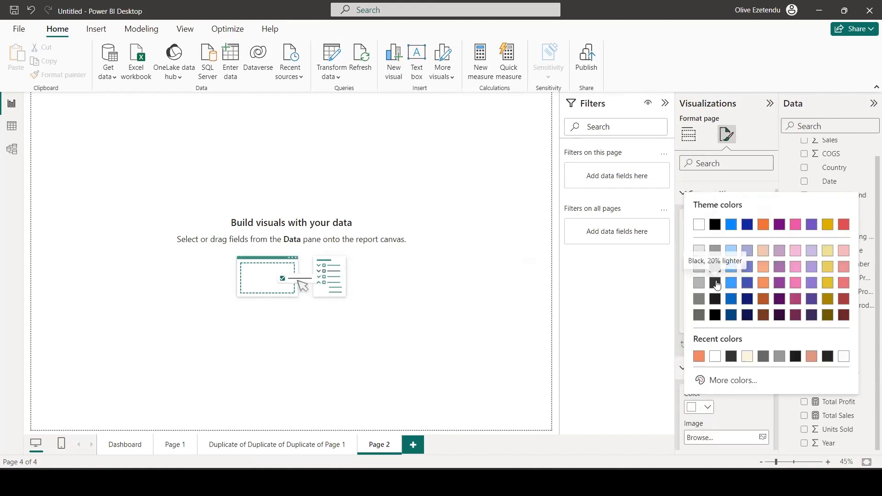
{"action": "left_click", "coordinate": [715, 285]}
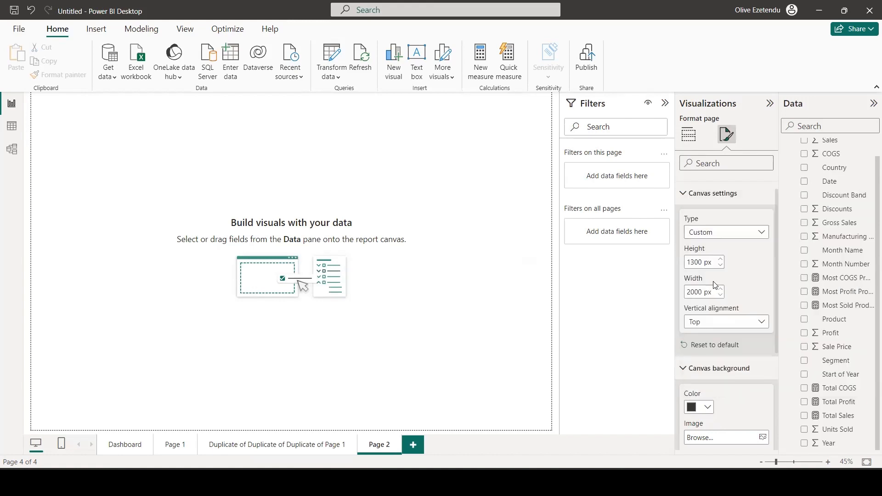
{"action": "scroll", "coordinate": [720, 293], "scroll_direction": "down", "scroll_amount": 3}
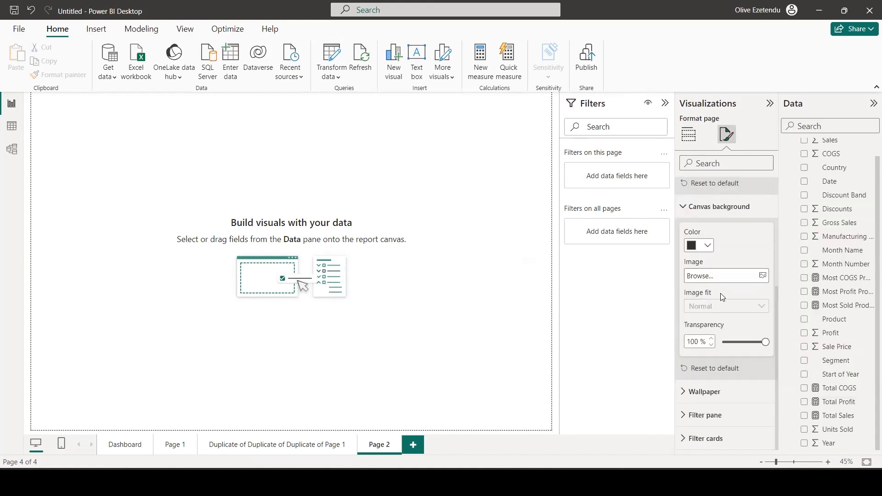
{"action": "left_click", "coordinate": [733, 343]}
{"action": "left_click", "coordinate": [729, 344]}
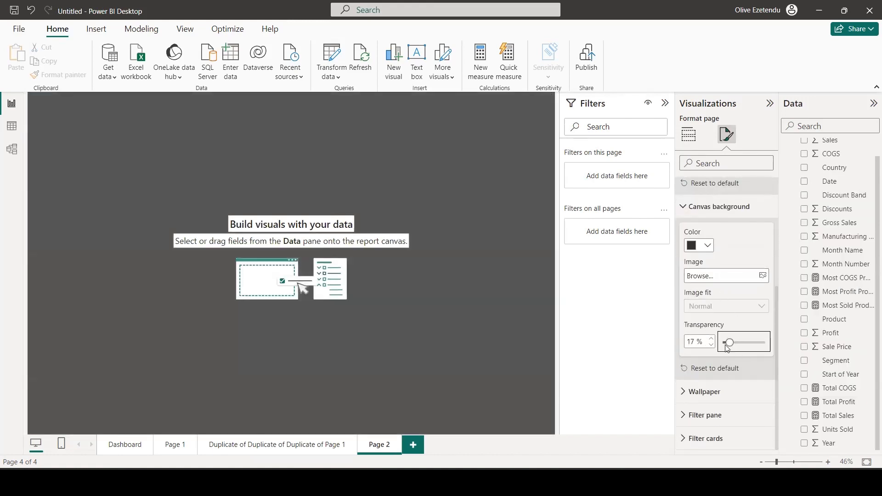
{"action": "left_click", "coordinate": [711, 345]}
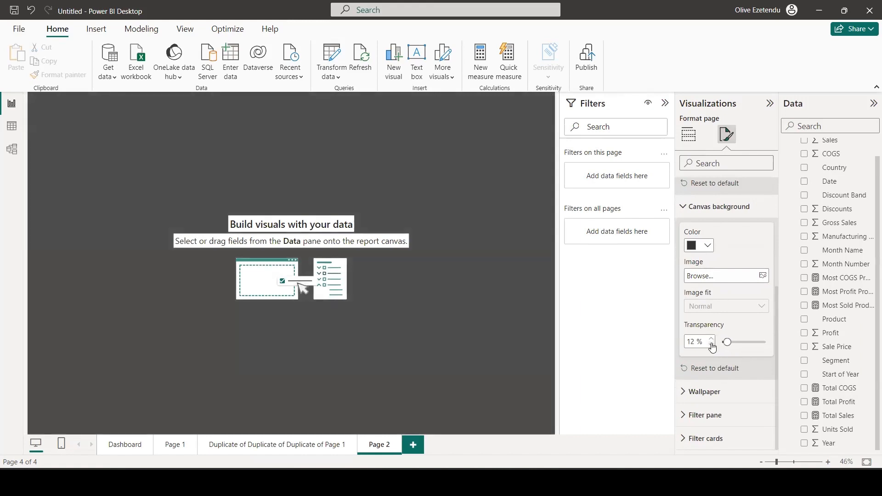
{"action": "left_click", "coordinate": [712, 344]}
{"action": "left_click", "coordinate": [711, 345]}
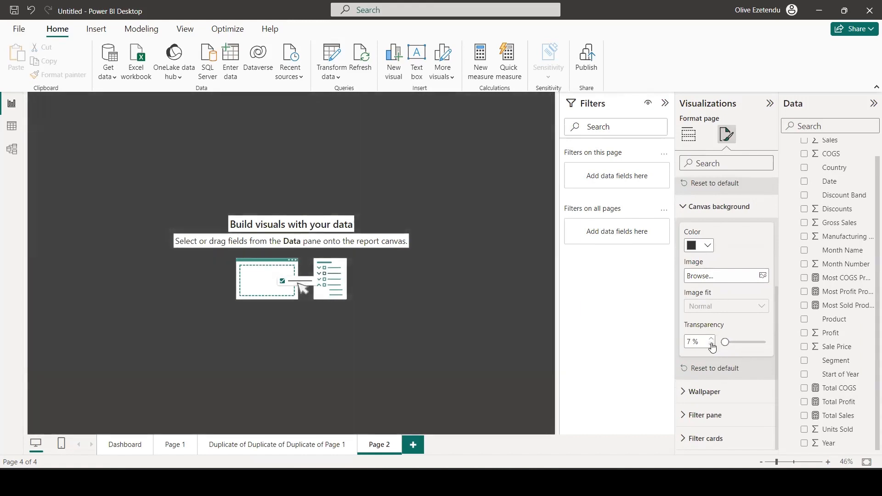
{"action": "left_click", "coordinate": [553, 305]}
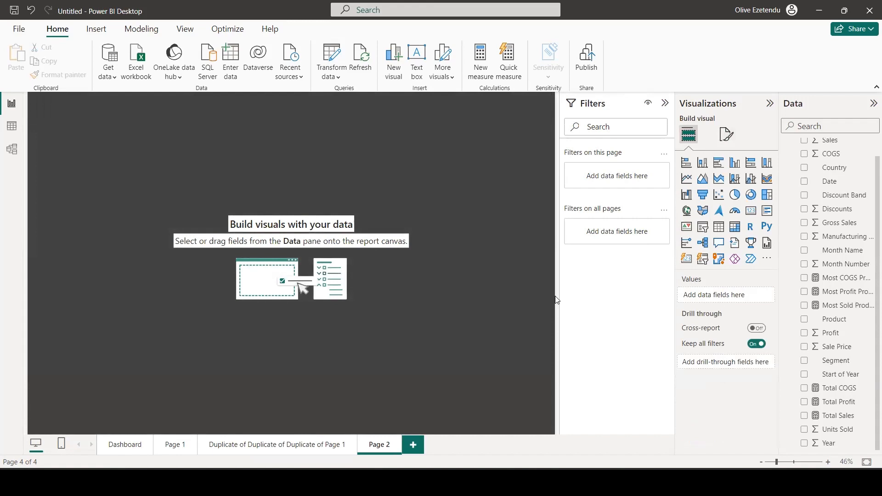
Insert a rounded rectangle and enlarge it to cover most of the canvas, leaving a dark margin on all sides.
{"action": "left_click", "coordinate": [90, 31]}
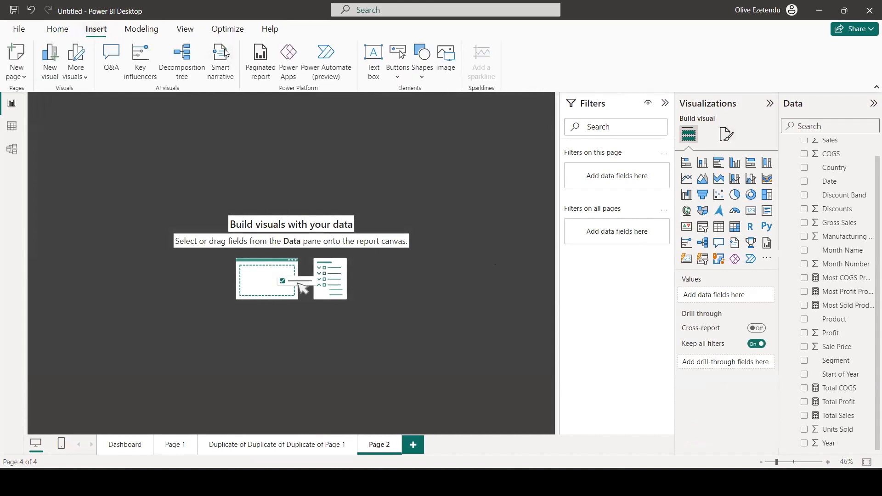
{"action": "left_click", "coordinate": [420, 66]}
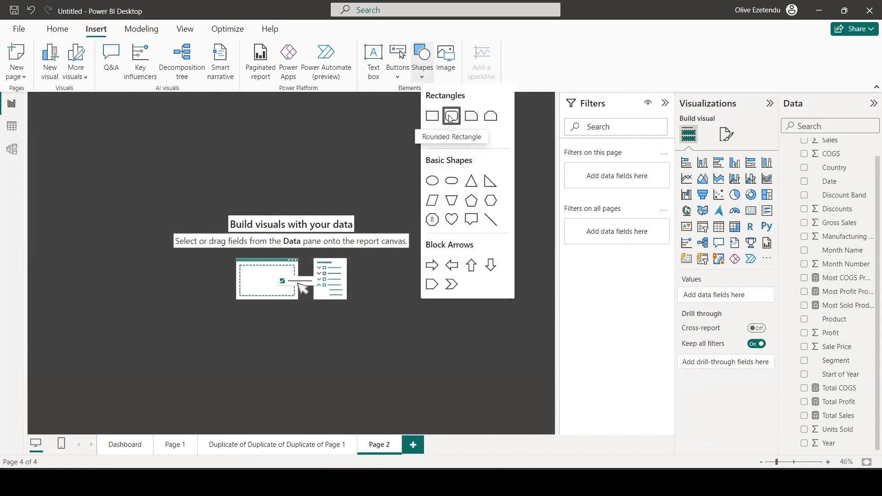
{"action": "left_click", "coordinate": [450, 119]}
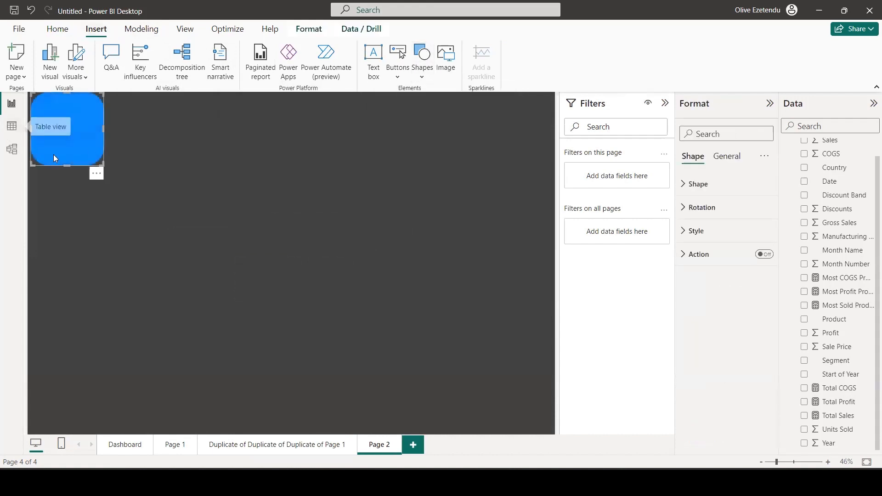
{"action": "left_click_drag", "start_coordinate": [105, 168], "coordinate": [521, 328]}
{"action": "left_click_drag", "start_coordinate": [297, 328], "coordinate": [294, 417]}
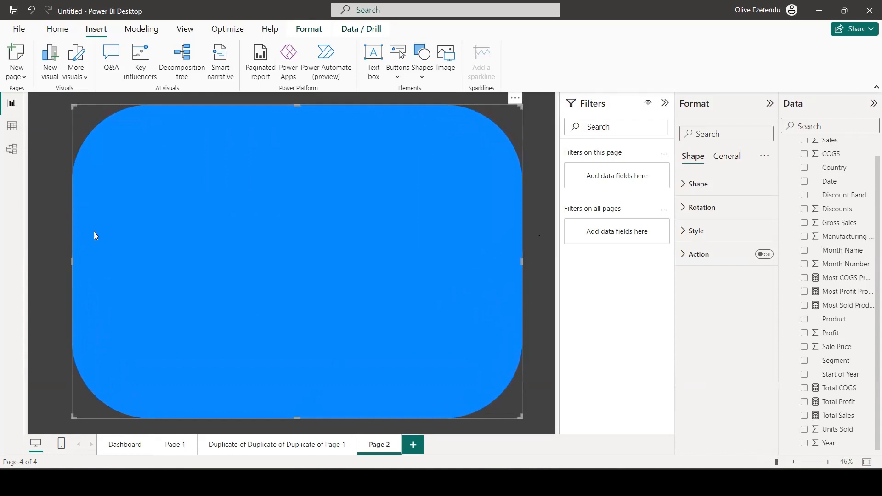
{"action": "left_click_drag", "start_coordinate": [71, 261], "coordinate": [48, 251]}
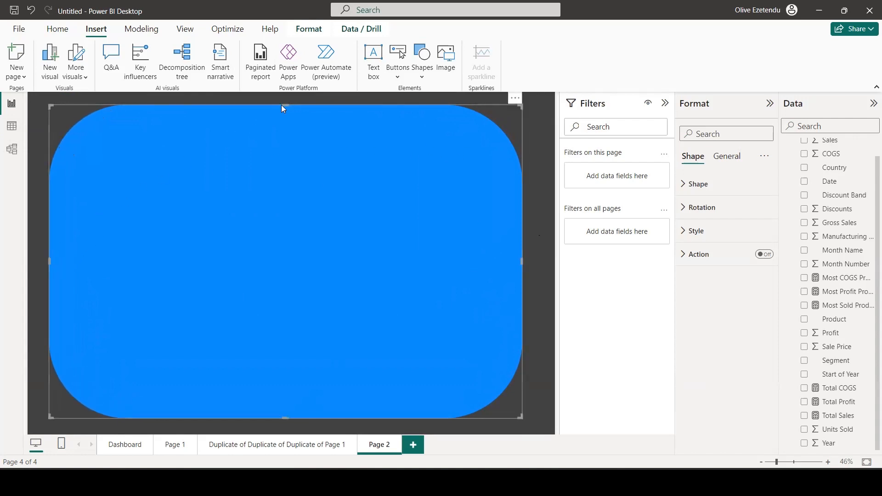
{"action": "left_click_drag", "start_coordinate": [284, 107], "coordinate": [287, 119]}
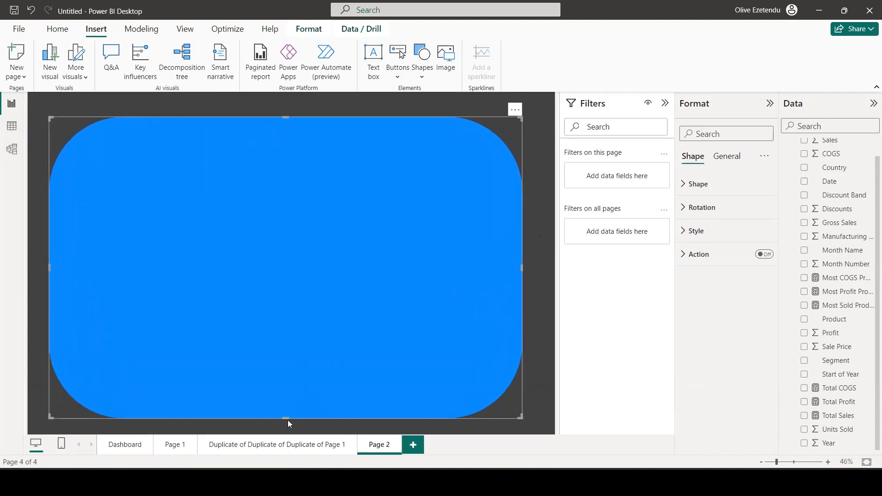
{"action": "left_click_drag", "start_coordinate": [283, 416], "coordinate": [284, 412]}
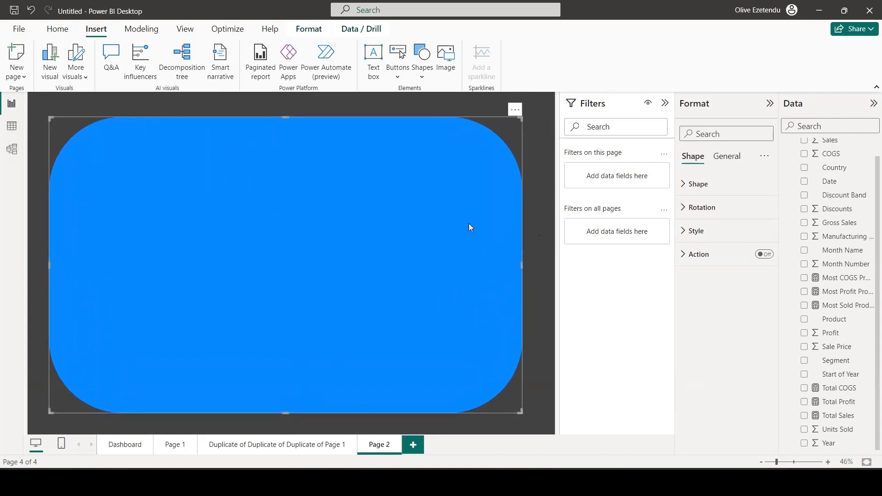
Reduce the large rectangle's rounded corners to about 3%.
{"action": "left_click", "coordinate": [690, 184]}
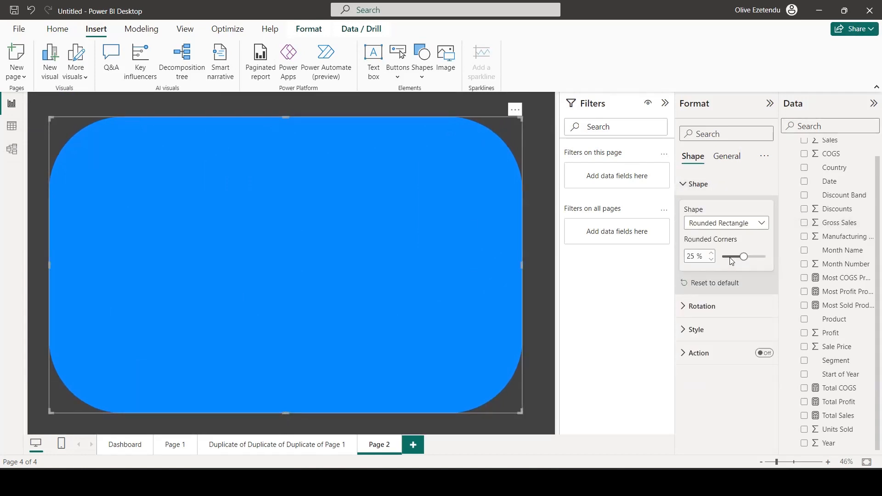
{"action": "left_click_drag", "start_coordinate": [731, 261], "coordinate": [728, 258]}
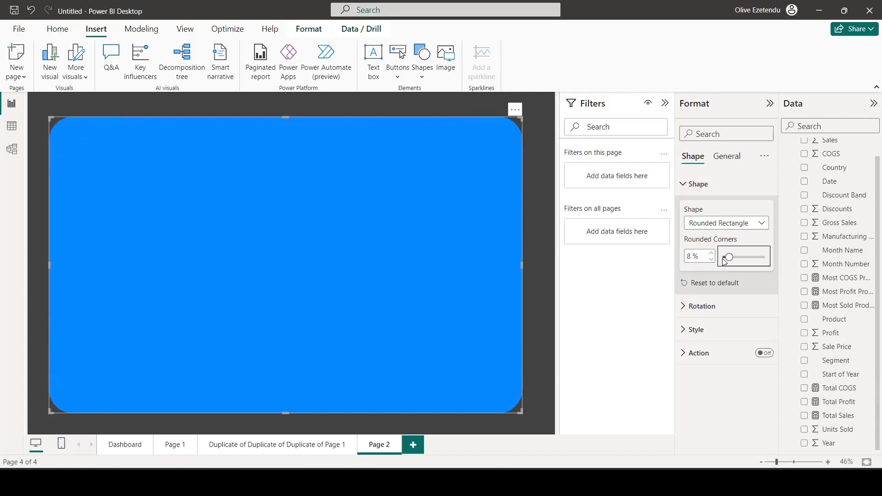
{"action": "left_click", "coordinate": [711, 260]}
{"action": "left_click", "coordinate": [711, 260]}
{"action": "left_click", "coordinate": [711, 260]}
{"action": "left_click", "coordinate": [710, 260]}
{"action": "left_click", "coordinate": [711, 260]}
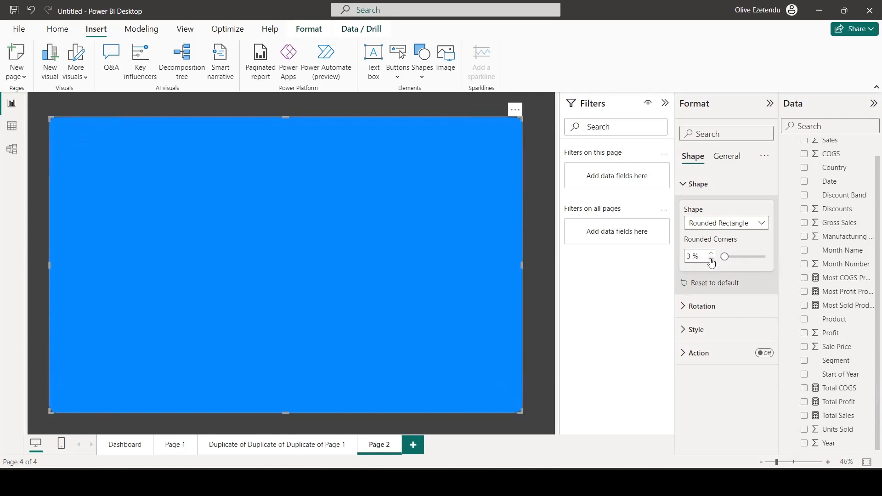
{"action": "left_click", "coordinate": [711, 253]}
{"action": "left_click", "coordinate": [531, 249]}
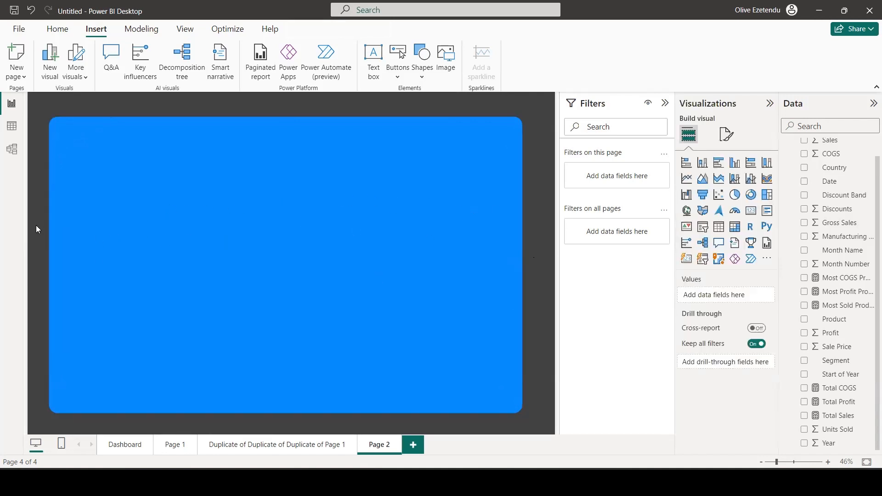
Fine-tune the rectangle's left, right and lower edges to even out the margins around it.
{"action": "left_click", "coordinate": [50, 249]}
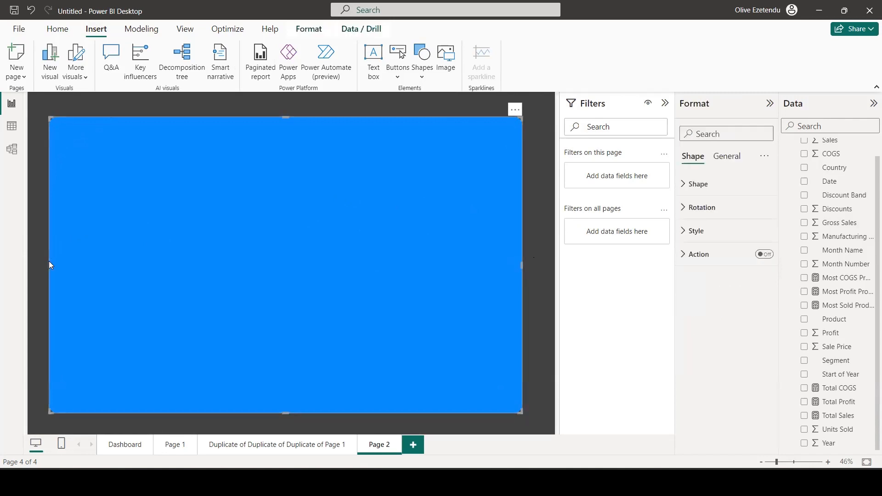
{"action": "left_click_drag", "start_coordinate": [48, 265], "coordinate": [54, 266]}
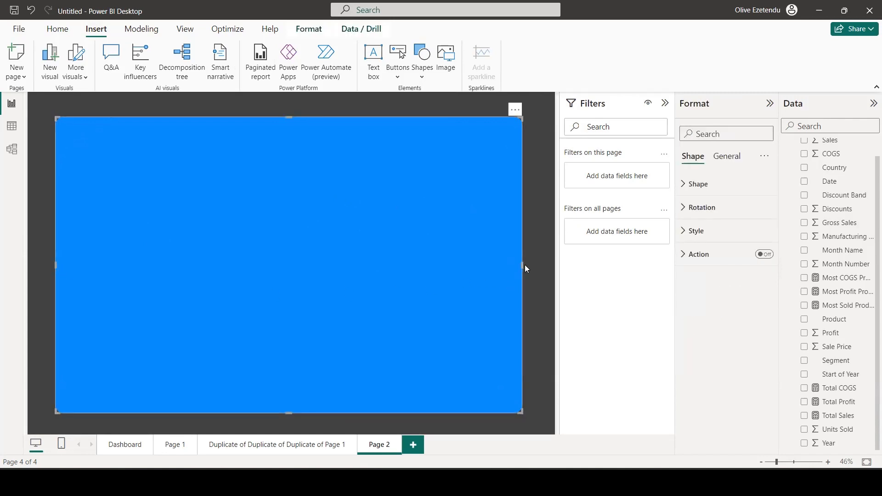
{"action": "left_click_drag", "start_coordinate": [524, 266], "coordinate": [527, 265]}
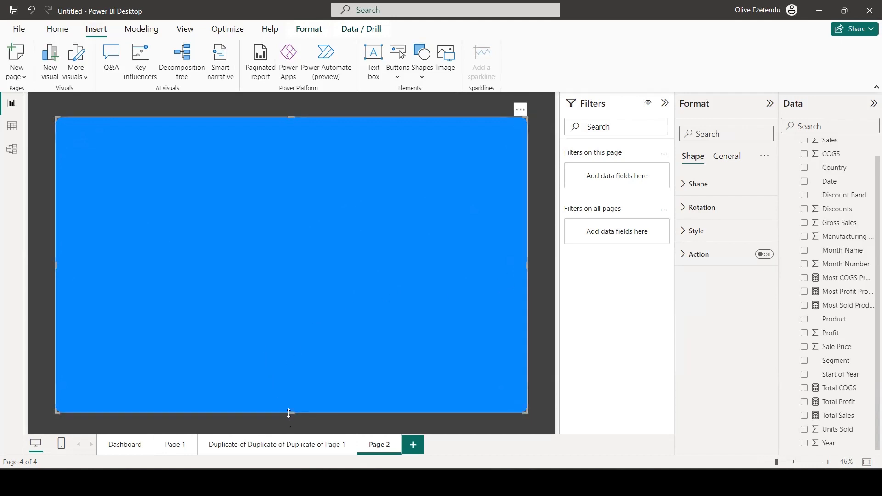
{"action": "left_click_drag", "start_coordinate": [288, 413], "coordinate": [288, 409]}
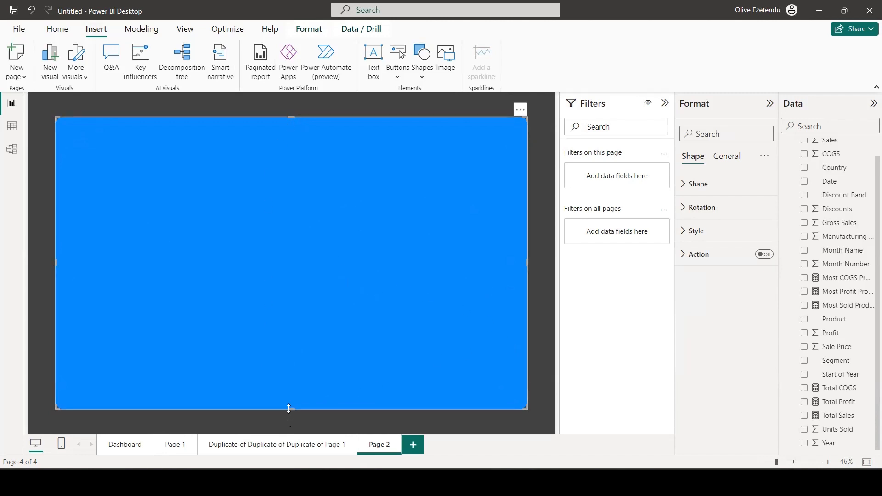
Extend the large rectangle's bottom edge slightly, then fill the shape with black at 10% transparency.
{"action": "left_click_drag", "start_coordinate": [290, 411], "coordinate": [290, 411]}
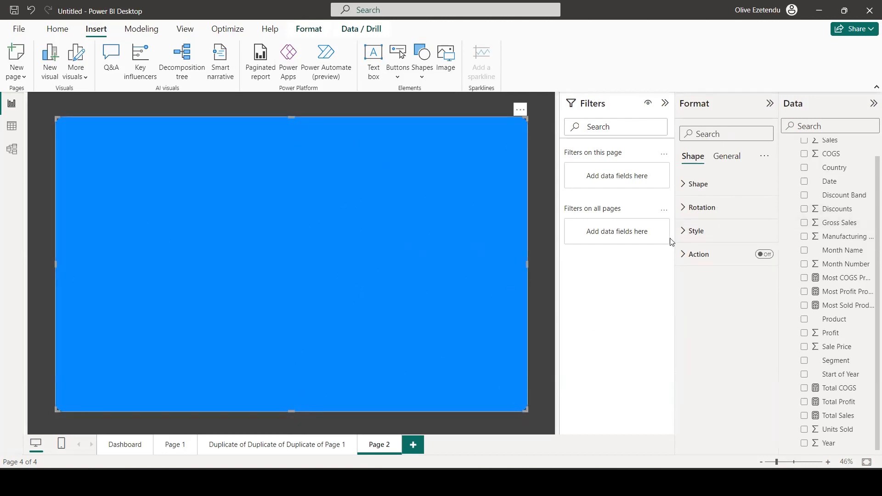
{"action": "left_click", "coordinate": [697, 232]}
{"action": "left_click", "coordinate": [710, 289]}
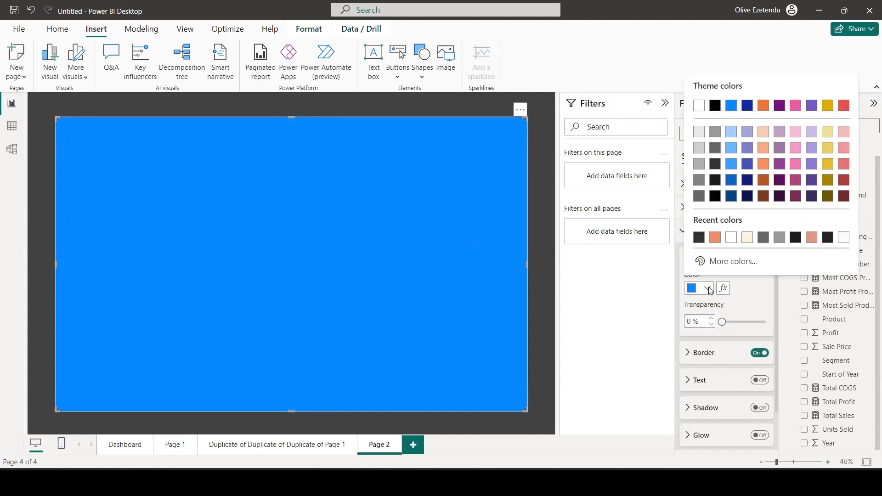
{"action": "left_click", "coordinate": [715, 196]}
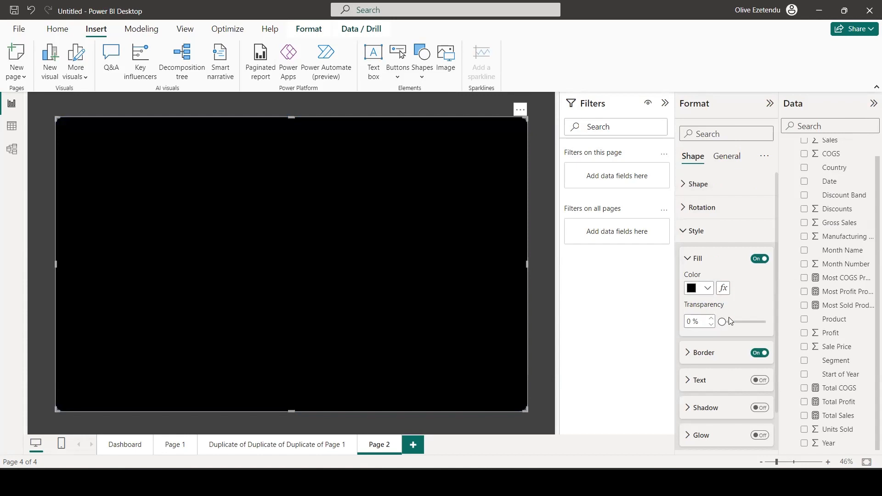
{"action": "left_click", "coordinate": [712, 319]}
{"action": "left_click", "coordinate": [711, 319]}
{"action": "left_click", "coordinate": [712, 319]}
{"action": "left_click", "coordinate": [711, 318]}
{"action": "left_click", "coordinate": [711, 318]}
{"action": "left_click", "coordinate": [711, 319]}
{"action": "left_click", "coordinate": [712, 318]}
{"action": "left_click", "coordinate": [712, 319]}
Turn off the large rectangle's border and turn on its shadow with the position set to Custom.
{"action": "left_click", "coordinate": [759, 353]}
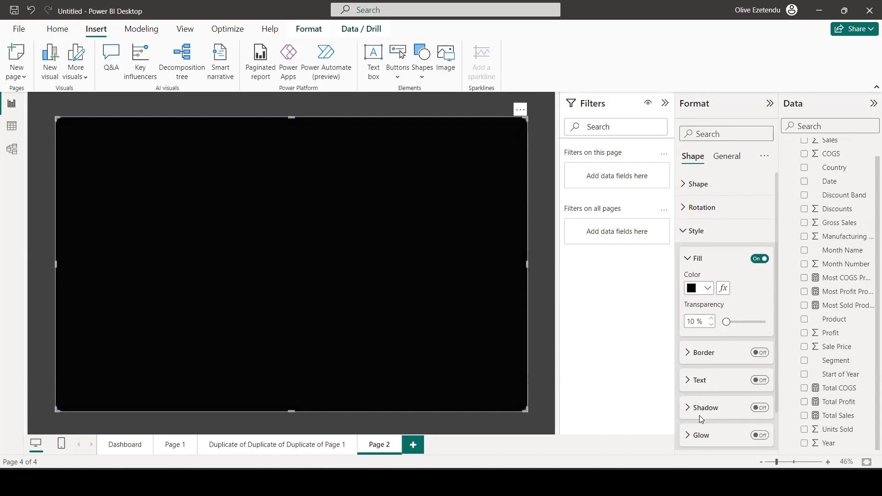
{"action": "left_click", "coordinate": [759, 407]}
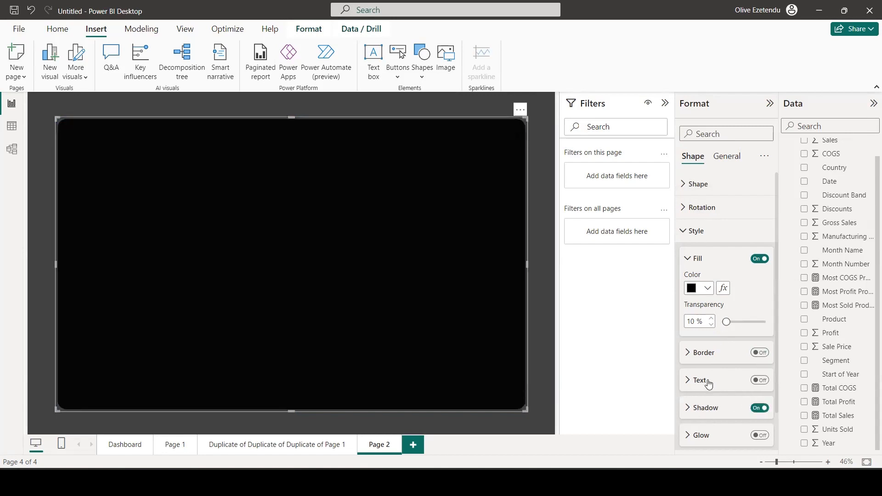
{"action": "scroll", "coordinate": [708, 384], "scroll_direction": "down", "scroll_amount": 1}
{"action": "left_click", "coordinate": [687, 364]}
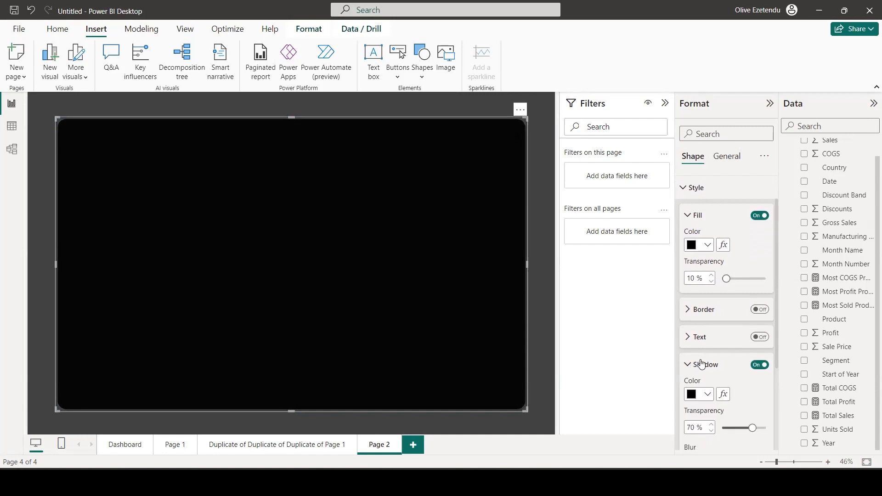
{"action": "scroll", "coordinate": [700, 363], "scroll_direction": "down", "scroll_amount": 3}
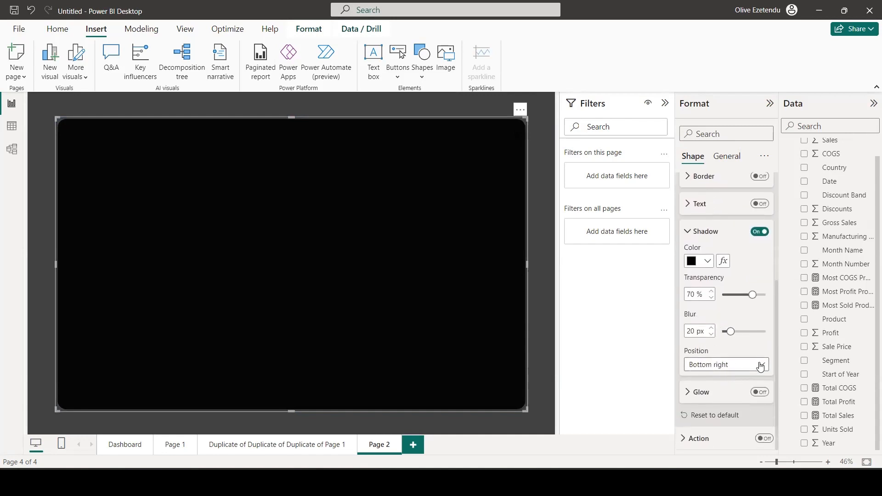
{"action": "left_click", "coordinate": [747, 365]}
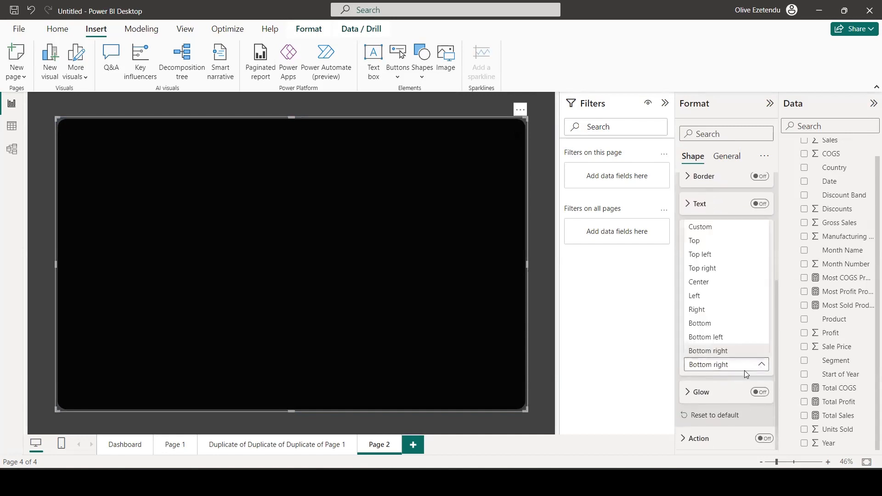
{"action": "left_click", "coordinate": [717, 228]}
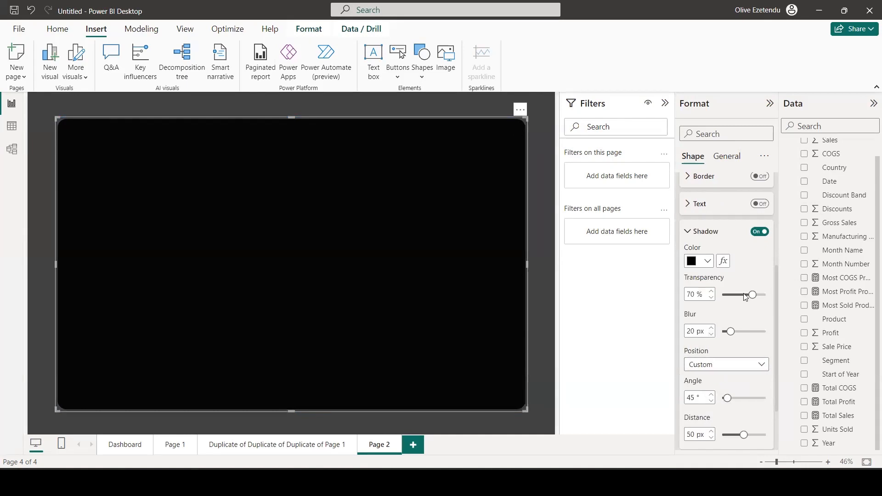
Set the panel shadow to 27% transparency, 30 px blur, 90° angle and a distance of about 40 px.
{"action": "left_click_drag", "start_coordinate": [742, 296], "coordinate": [735, 294]}
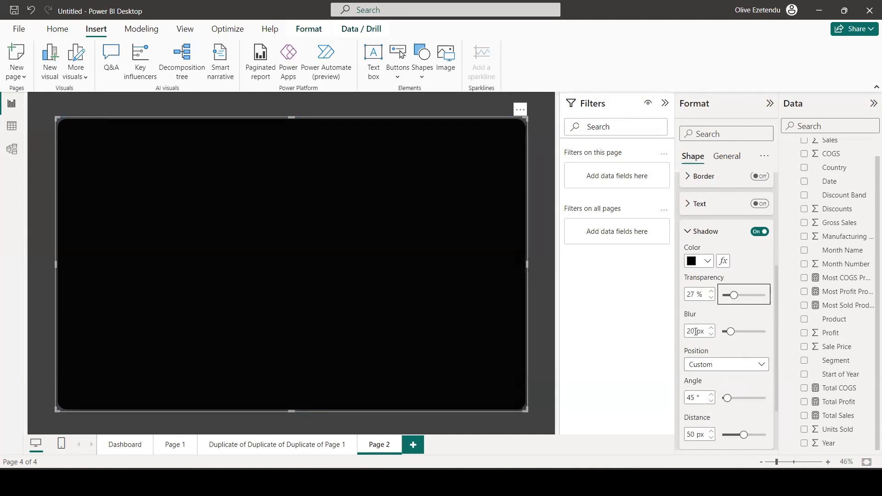
{"action": "left_click", "coordinate": [735, 331]}
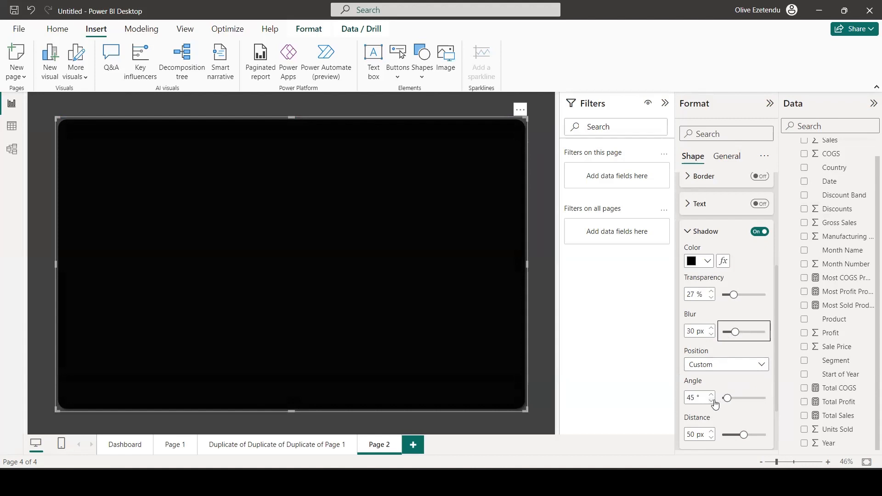
{"action": "left_click", "coordinate": [730, 398]}
{"action": "left_click_drag", "start_coordinate": [729, 399], "coordinate": [732, 399]}
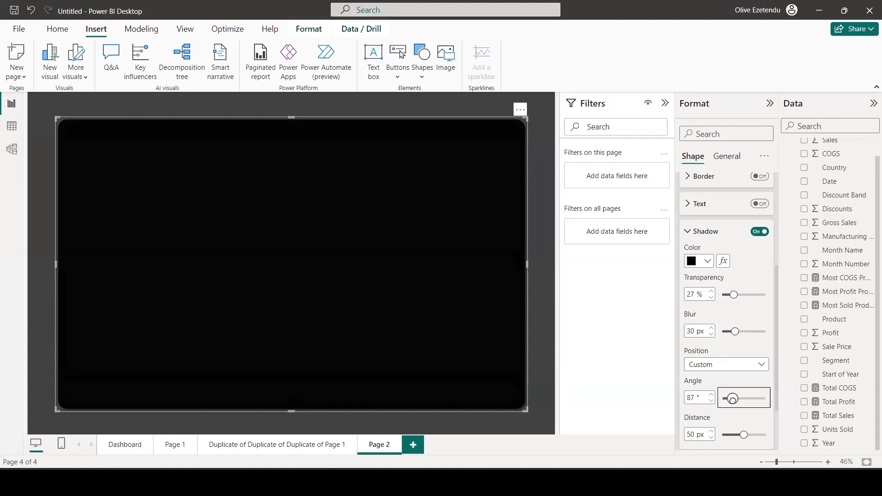
{"action": "left_click", "coordinate": [711, 395]}
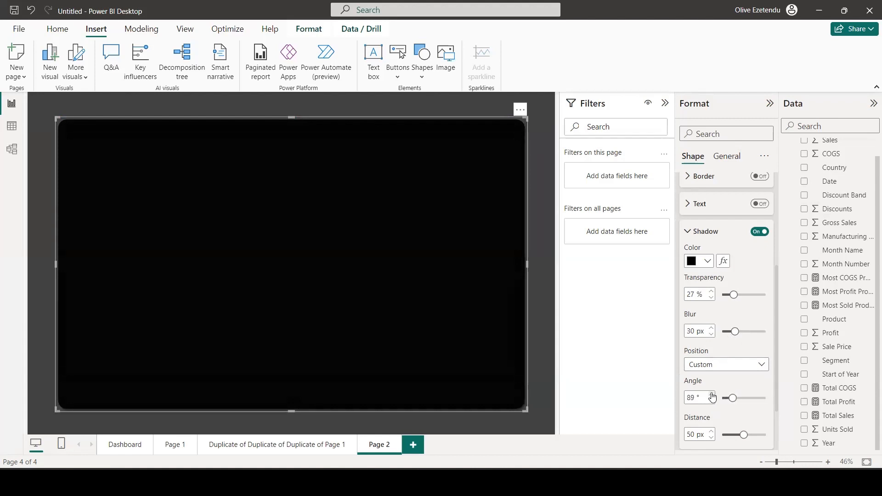
{"action": "scroll", "coordinate": [716, 396], "scroll_direction": "down", "scroll_amount": 2}
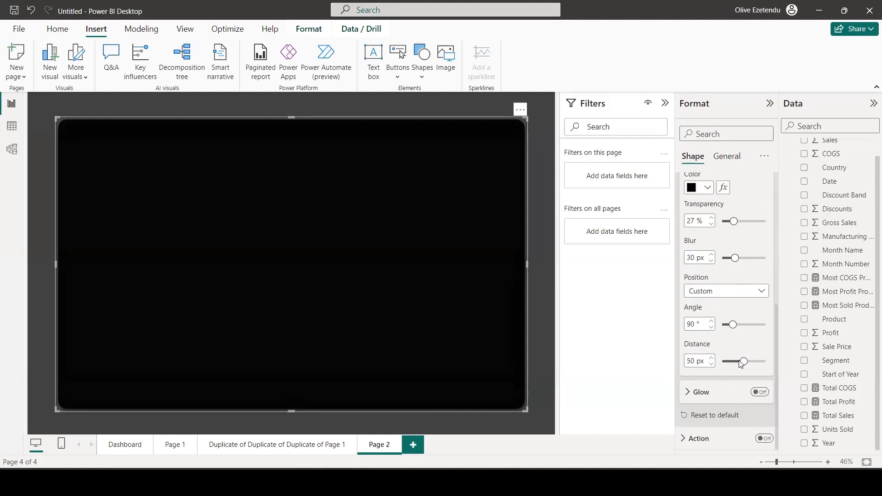
{"action": "left_click", "coordinate": [738, 362]}
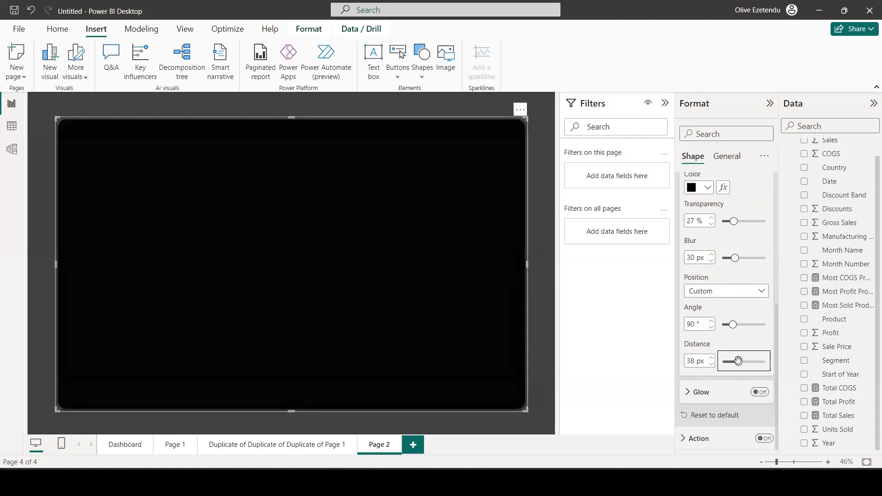
{"action": "left_click", "coordinate": [712, 358]}
{"action": "left_click", "coordinate": [712, 358]}
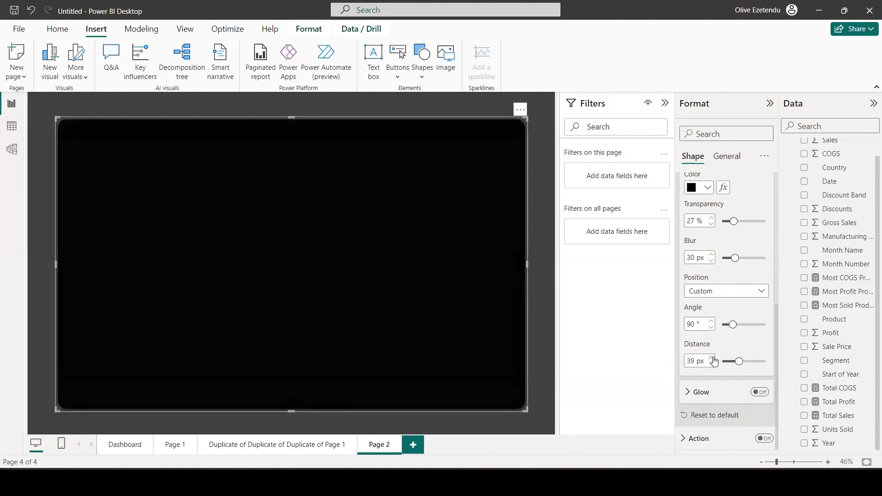
{"action": "left_click", "coordinate": [545, 381]}
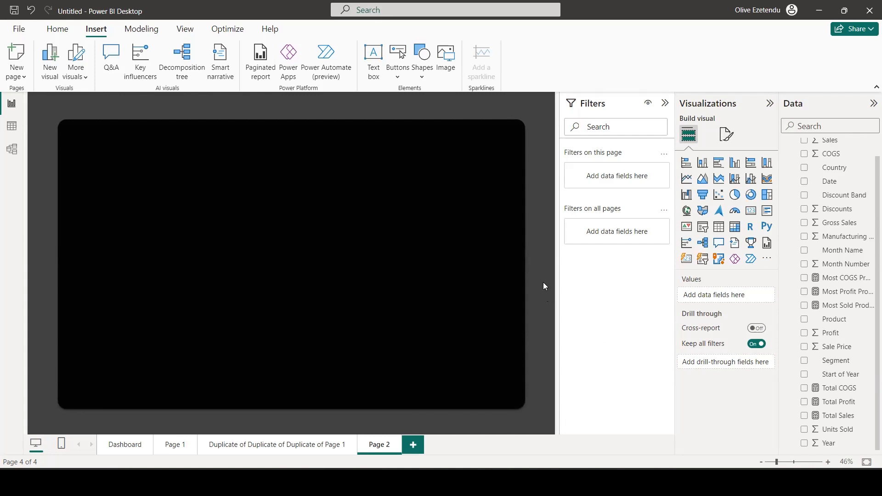
Insert a second rounded rectangle in the black panel's upper-left corner and shorten it into a small card.
{"action": "left_click", "coordinate": [422, 62]}
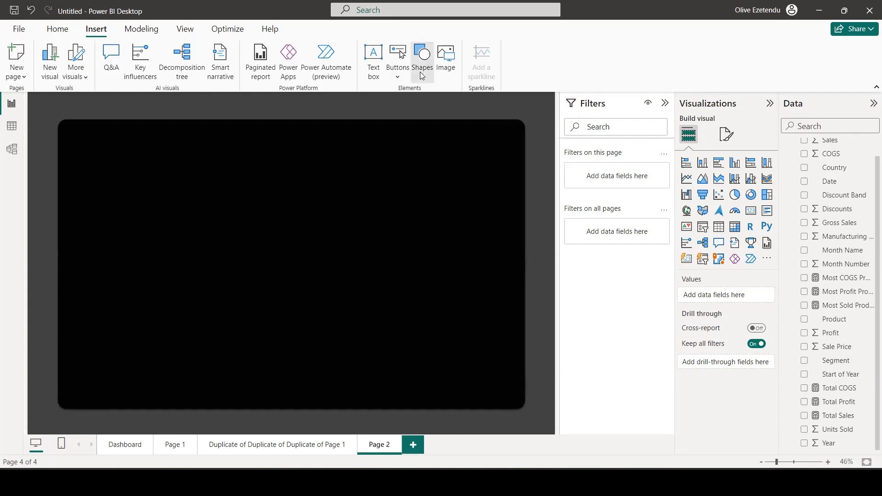
{"action": "left_click", "coordinate": [450, 116]}
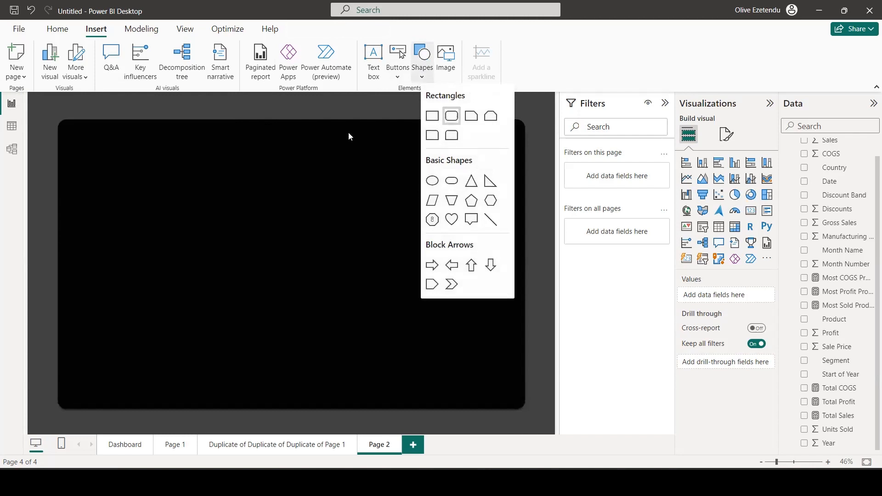
{"action": "left_click_drag", "start_coordinate": [114, 147], "coordinate": [130, 150]}
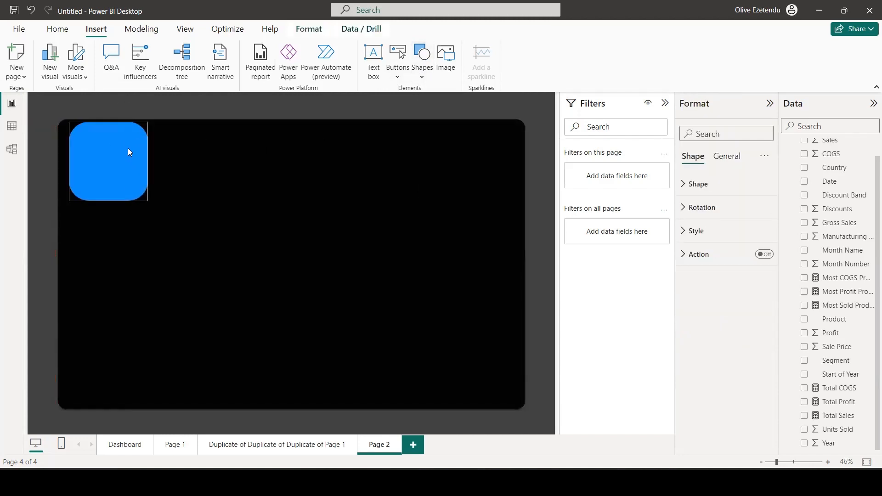
{"action": "left_click_drag", "start_coordinate": [107, 199], "coordinate": [107, 179]}
{"action": "left_click", "coordinate": [108, 153]}
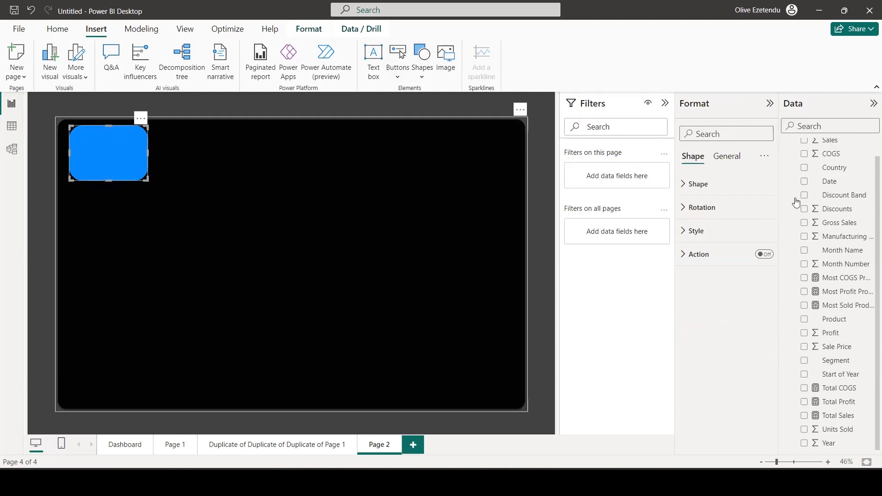
Style the small card with a cream #FCF4D9 fill at 5% transparency, no border and a shadow.
{"action": "left_click", "coordinate": [694, 231]}
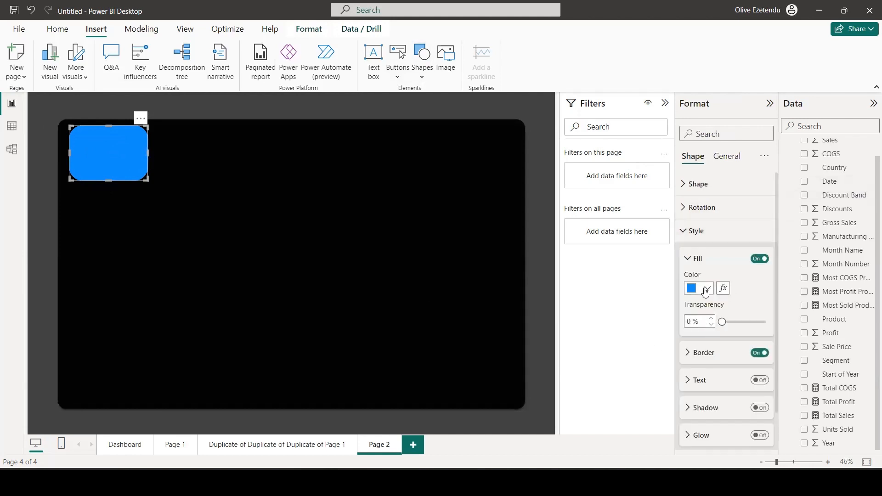
{"action": "left_click", "coordinate": [706, 289]}
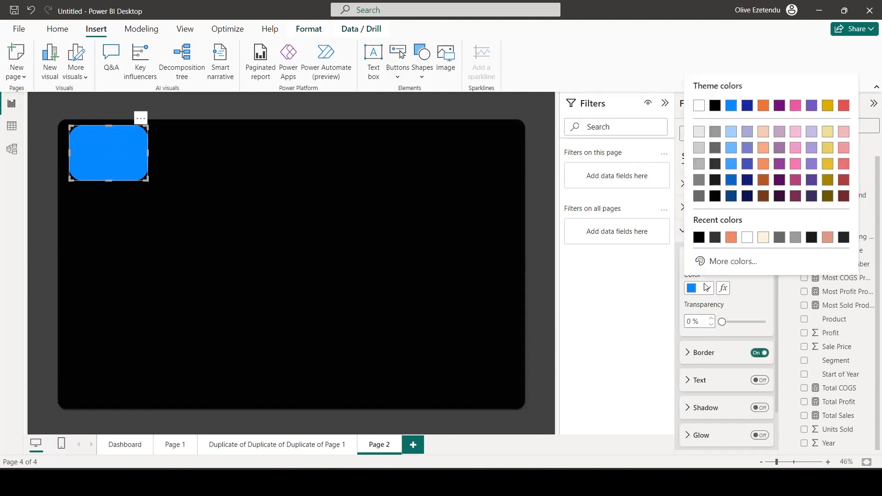
{"action": "left_click", "coordinate": [762, 242]}
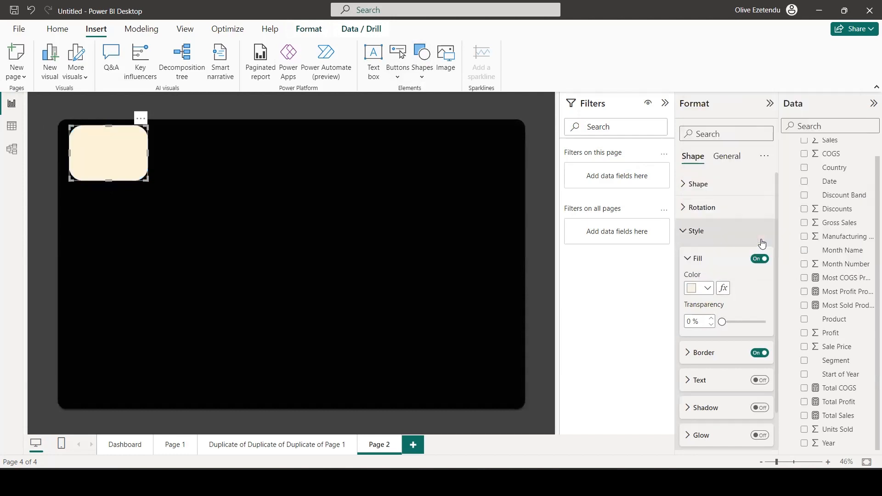
{"action": "left_click", "coordinate": [711, 318]}
{"action": "left_click", "coordinate": [711, 318]}
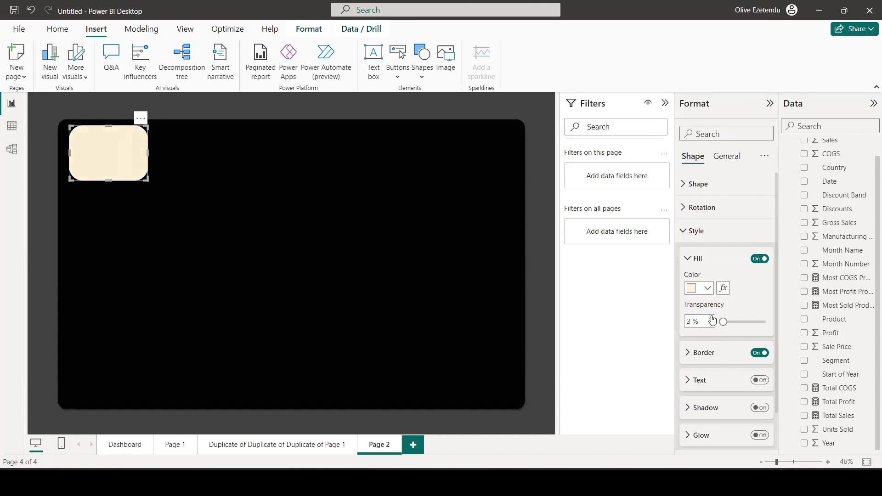
{"action": "left_click", "coordinate": [711, 318]}
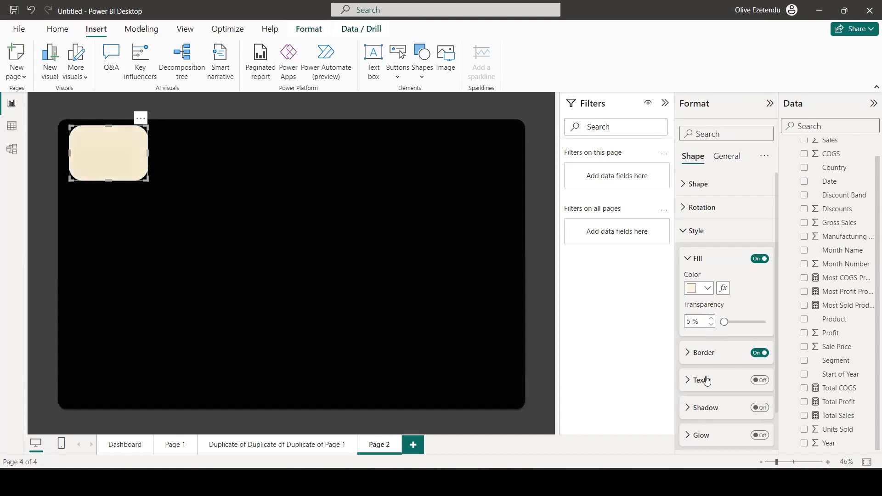
{"action": "left_click", "coordinate": [756, 353]}
{"action": "left_click", "coordinate": [758, 407]}
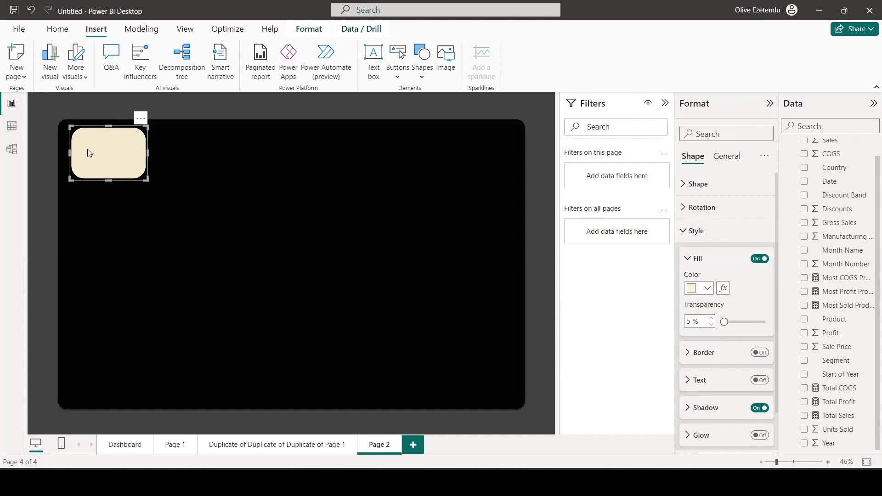
Set the small card's rounded corners to 7% and nudge it closer to the panel's upper-left corner.
{"action": "left_click_drag", "start_coordinate": [86, 147], "coordinate": [82, 146]}
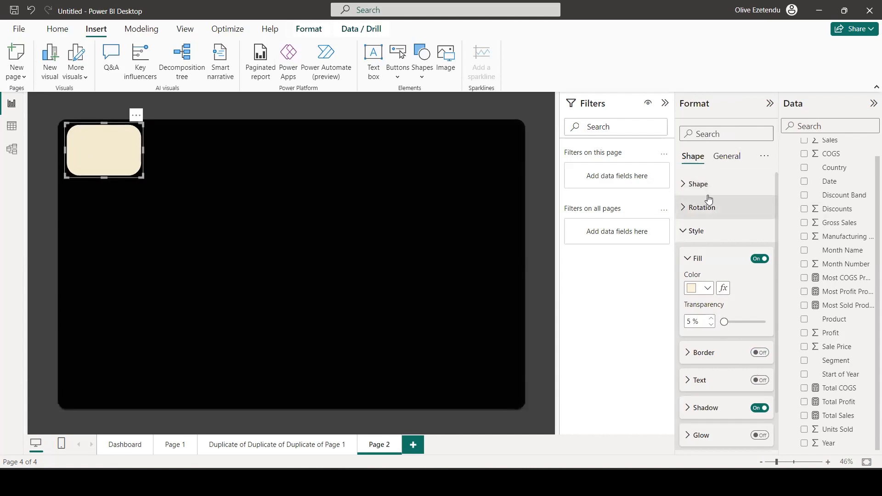
{"action": "left_click", "coordinate": [696, 186]}
{"action": "left_click", "coordinate": [729, 257]}
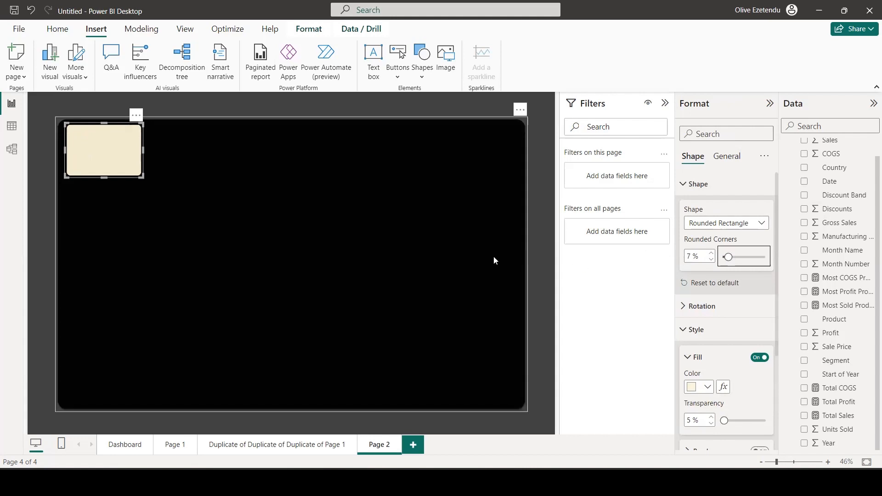
{"action": "left_click_drag", "start_coordinate": [124, 136], "coordinate": [119, 140]}
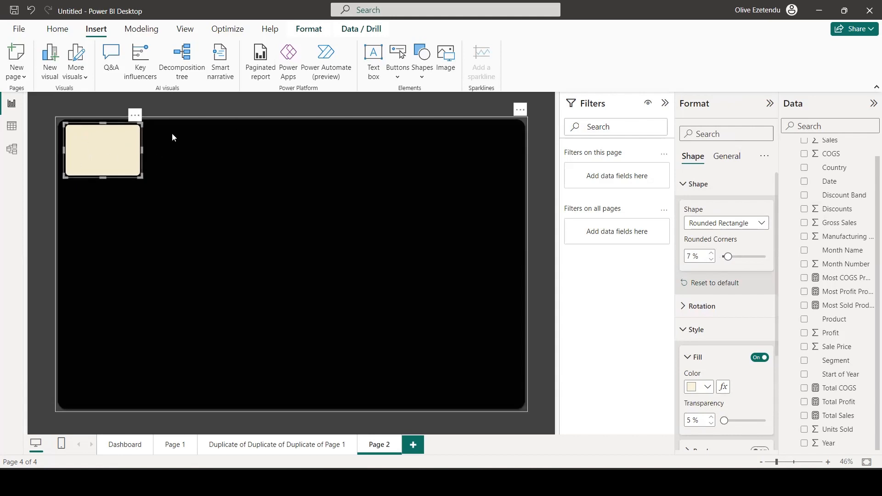
Paste two copies of the cream card to its right and shift the original to line up with them.
{"action": "key", "text": "ctrl+v"}
{"action": "key", "text": "ctrl+v"}
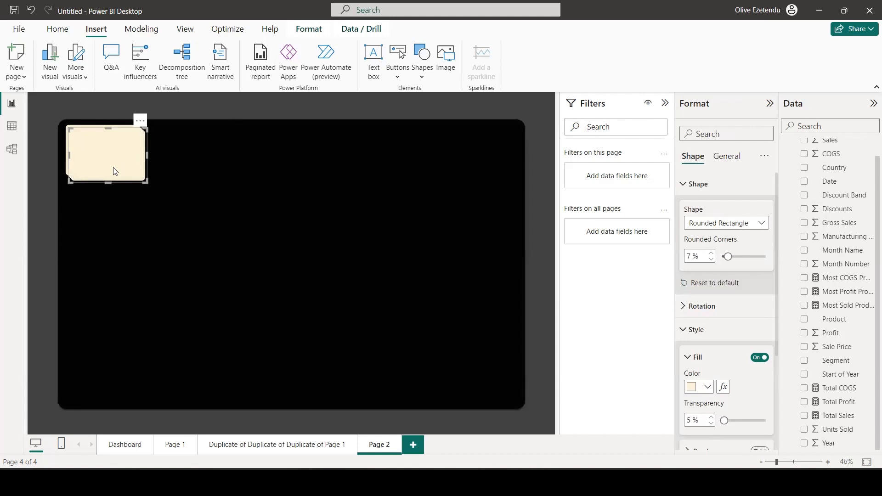
{"action": "left_click_drag", "start_coordinate": [114, 167], "coordinate": [196, 163]}
{"action": "left_click_drag", "start_coordinate": [103, 163], "coordinate": [269, 159]}
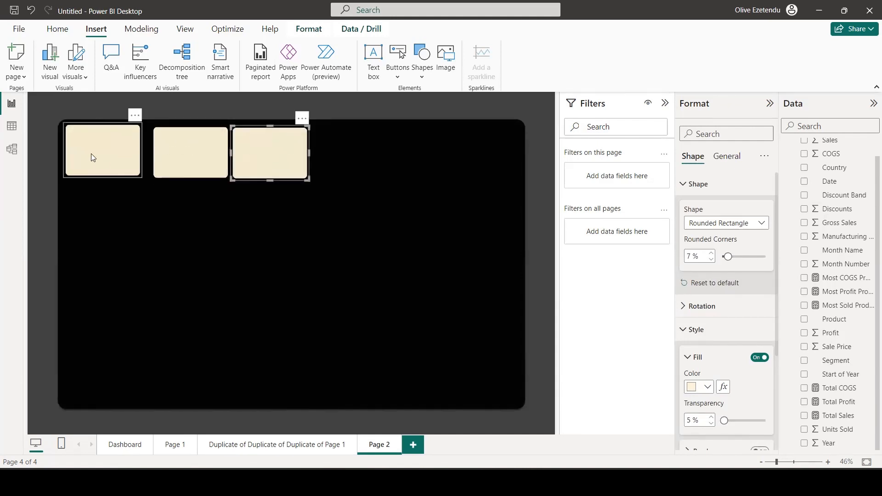
{"action": "mouse_move", "coordinate": [91, 154]}
{"action": "left_mouse_down"}
{"action": "mouse_move", "coordinate": [100, 174]}
{"action": "mouse_move", "coordinate": [96, 156]}
{"action": "left_mouse_up"}
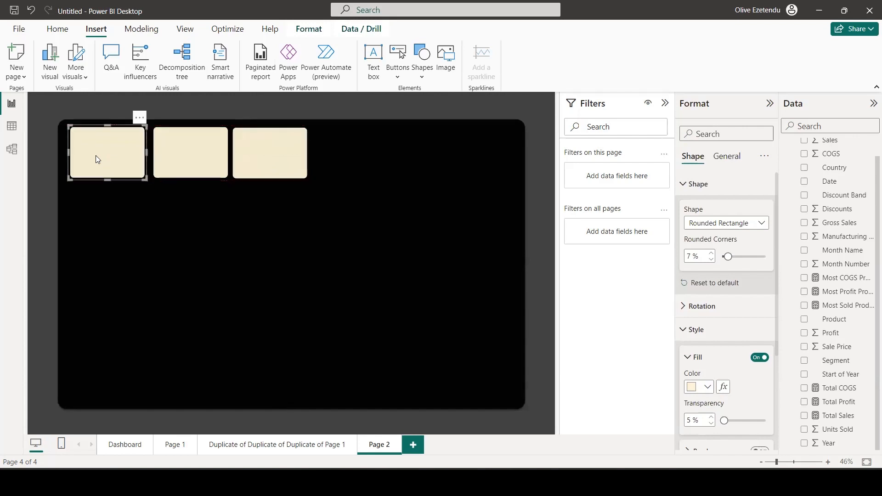
Paste two more copies of the card and place them at the row's right end, making five cards.
{"action": "key", "text": "ctrl+v"}
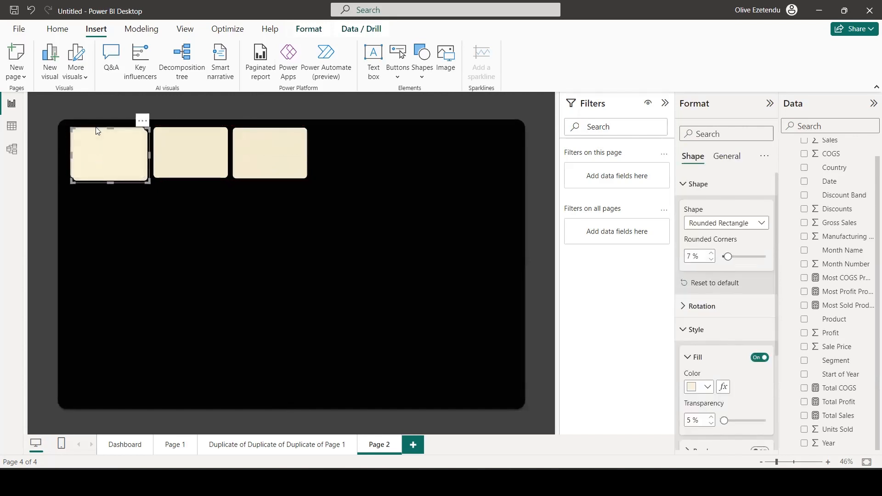
{"action": "left_click_drag", "start_coordinate": [90, 144], "coordinate": [339, 140]}
{"action": "mouse_move", "coordinate": [130, 151]}
{"action": "left_mouse_down"}
{"action": "mouse_move", "coordinate": [122, 169]}
{"action": "mouse_move", "coordinate": [127, 150]}
{"action": "left_mouse_up"}
{"action": "left_click", "coordinate": [346, 149]}
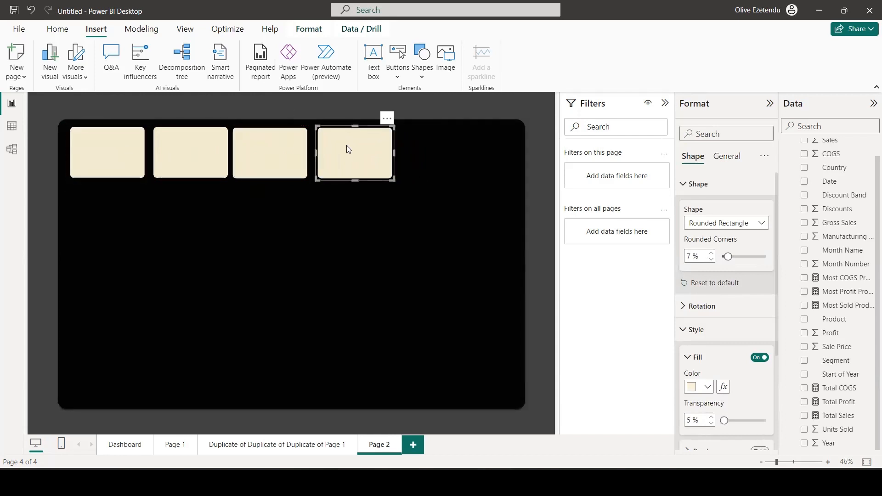
{"action": "key", "text": "ctrl+v"}
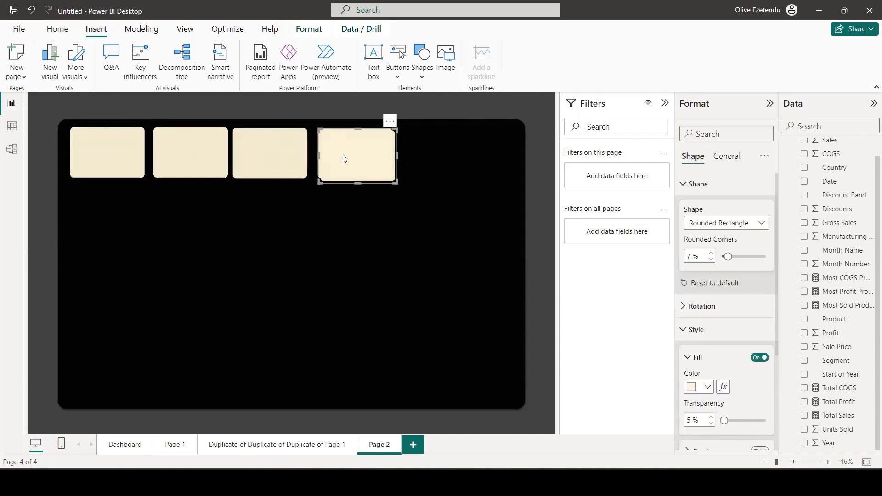
{"action": "left_click_drag", "start_coordinate": [342, 155], "coordinate": [427, 156]}
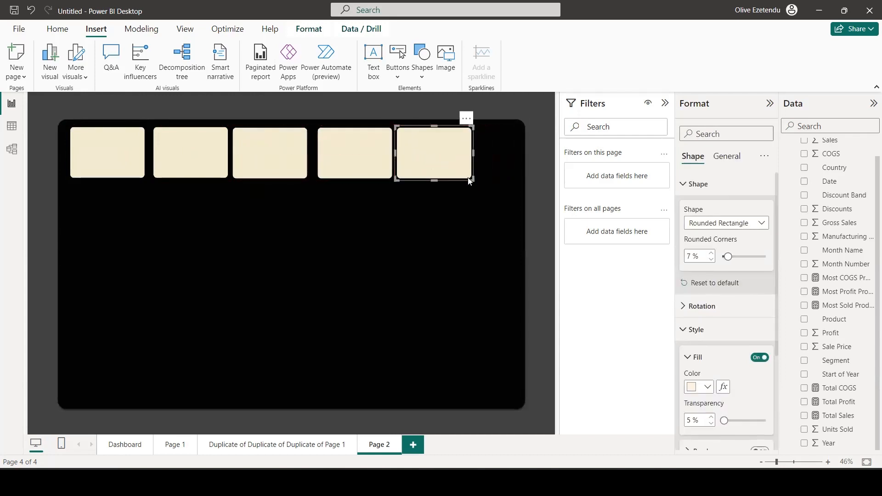
Shift the fourth cream card closer to the third and enlarge the fifth into a tall, wide panel beside it.
{"action": "left_click_drag", "start_coordinate": [472, 180], "coordinate": [517, 184]}
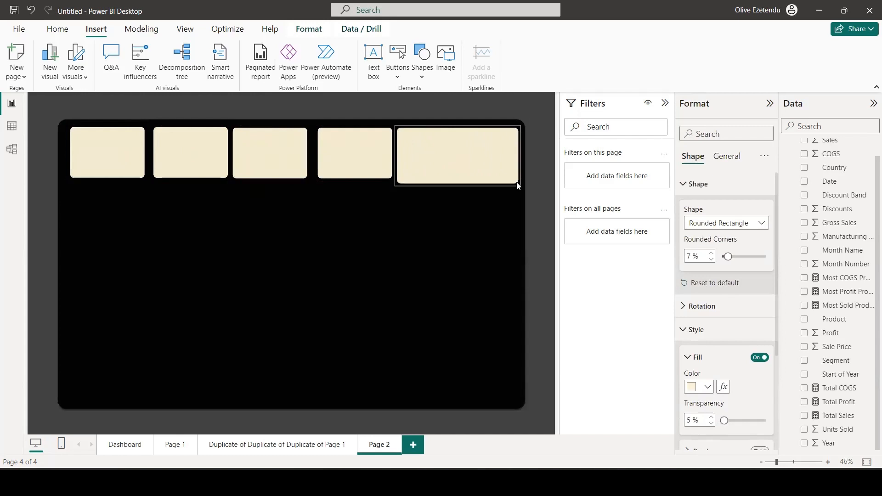
{"action": "left_click", "coordinate": [336, 157]}
{"action": "left_click_drag", "start_coordinate": [338, 155], "coordinate": [334, 156]}
{"action": "left_click", "coordinate": [401, 155]}
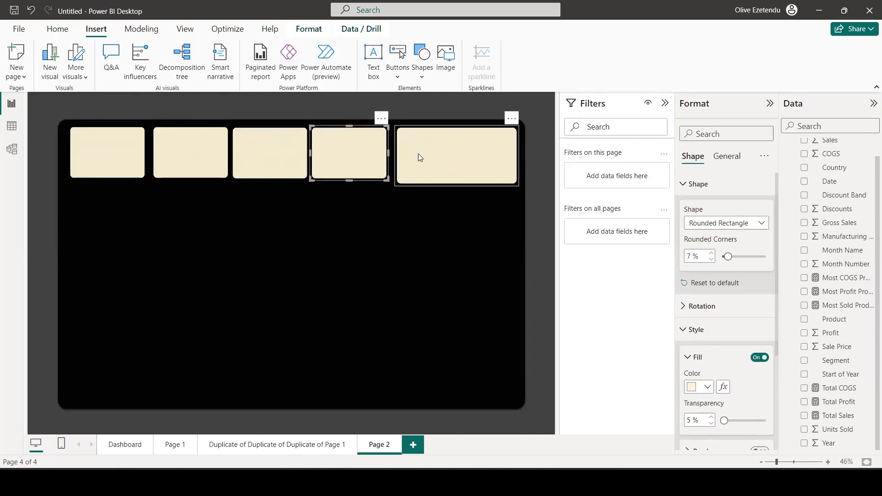
{"action": "left_click_drag", "start_coordinate": [398, 157], "coordinate": [390, 157]}
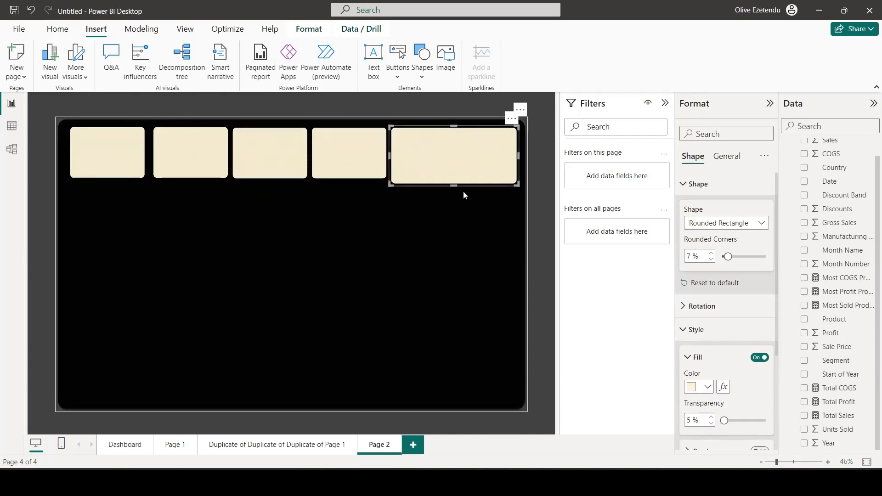
{"action": "left_click_drag", "start_coordinate": [455, 184], "coordinate": [465, 288]}
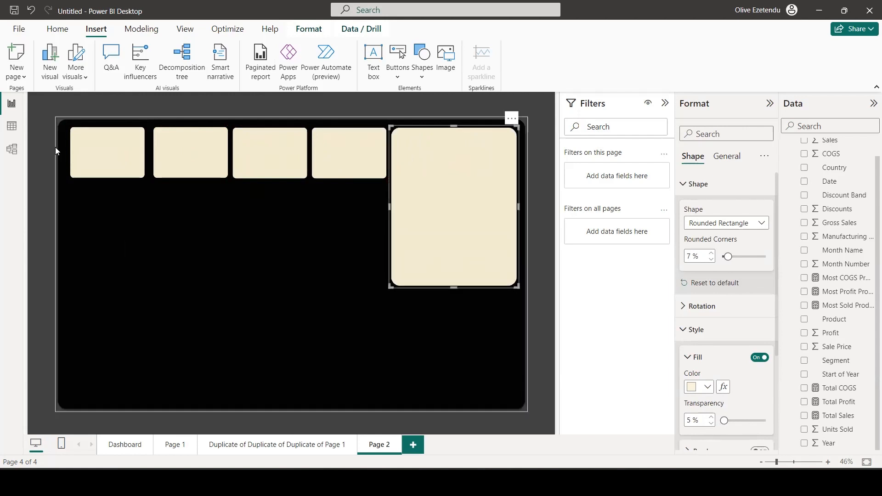
Distribute the four small cream cards horizontally so they are evenly spaced.
{"action": "left_click", "coordinate": [89, 148]}
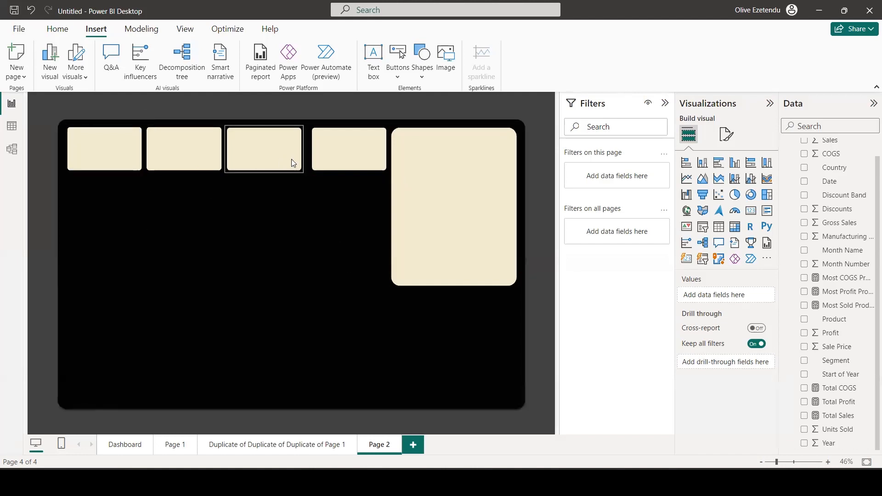
{"action": "left_click", "coordinate": [343, 155]}
{"action": "left_click", "coordinate": [260, 157], "text": "ctrl"}
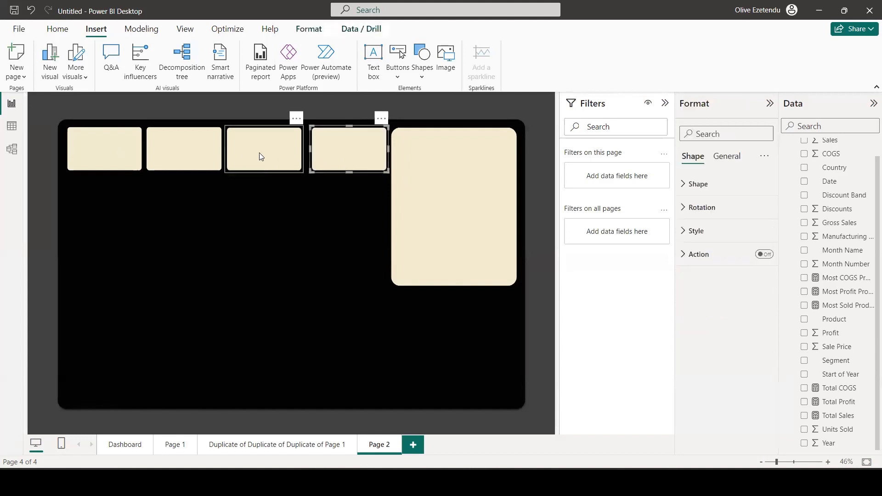
{"action": "left_click", "coordinate": [197, 155], "text": "ctrl"}
{"action": "left_click", "coordinate": [126, 146], "text": "ctrl"}
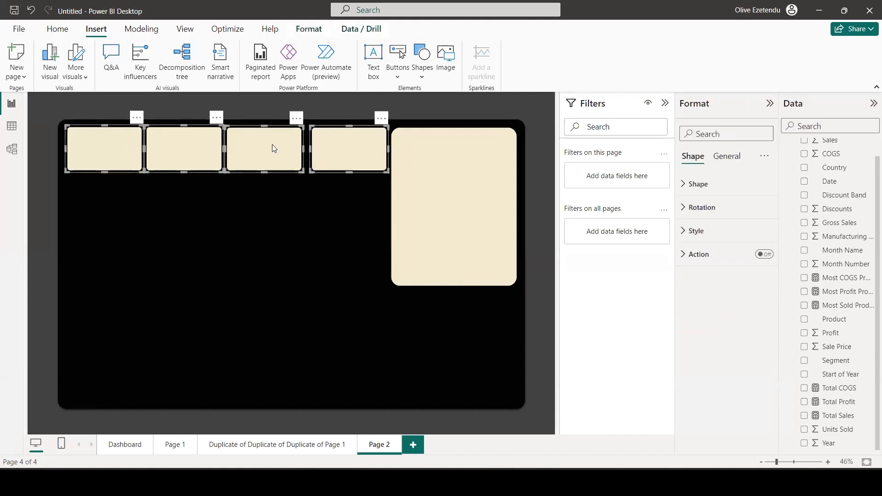
{"action": "left_click", "coordinate": [308, 29]}
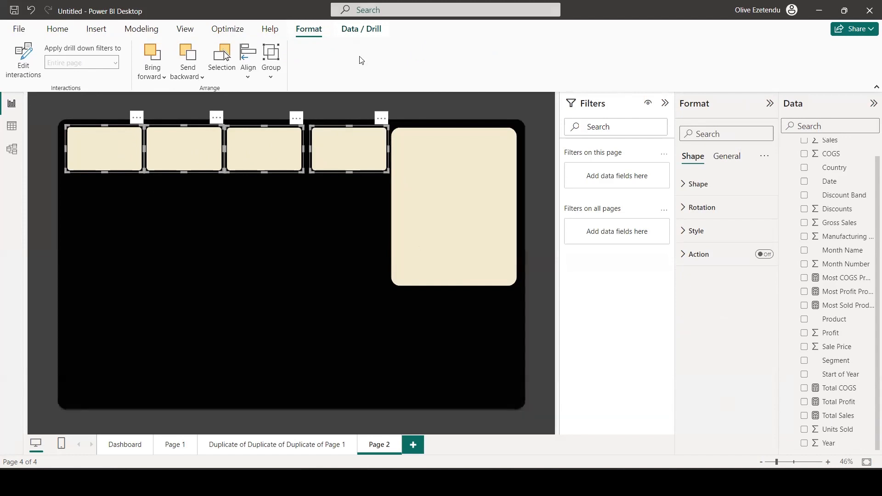
{"action": "left_click", "coordinate": [248, 75]}
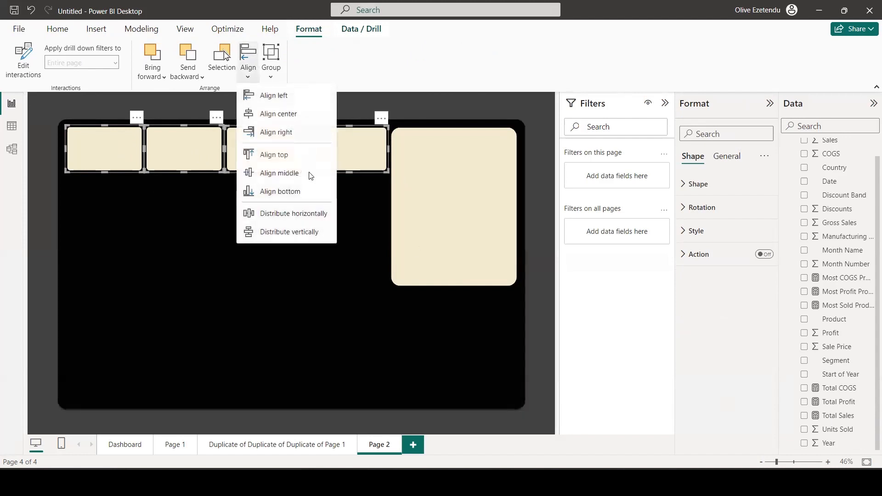
{"action": "left_click", "coordinate": [314, 214]}
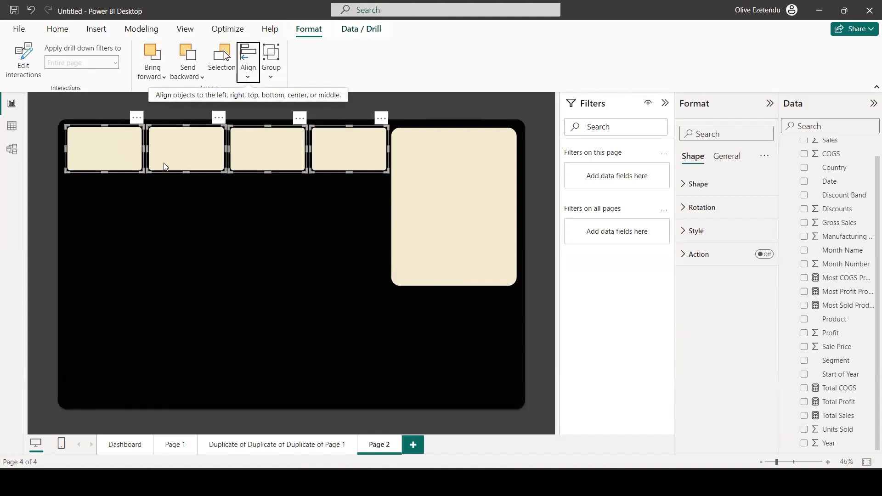
{"action": "left_click", "coordinate": [523, 355]}
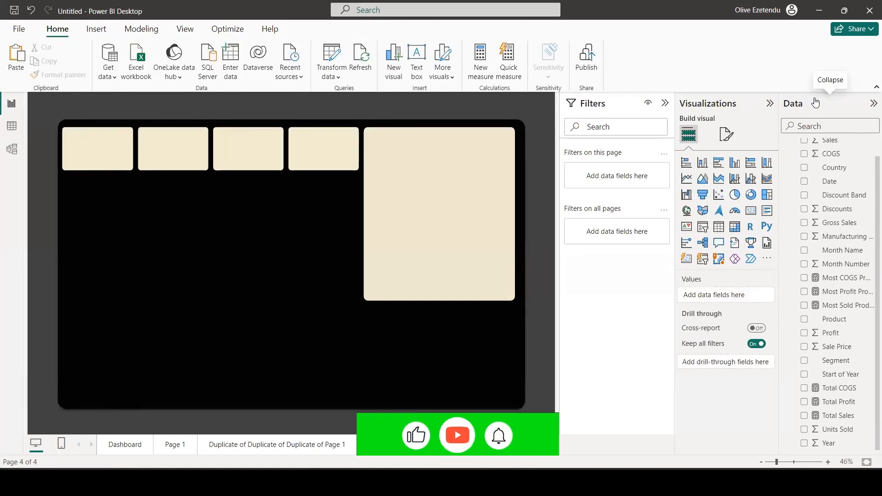
Add a small card visual below the first cream card and fill it with the Total Sales measure.
{"action": "left_click", "coordinate": [751, 212]}
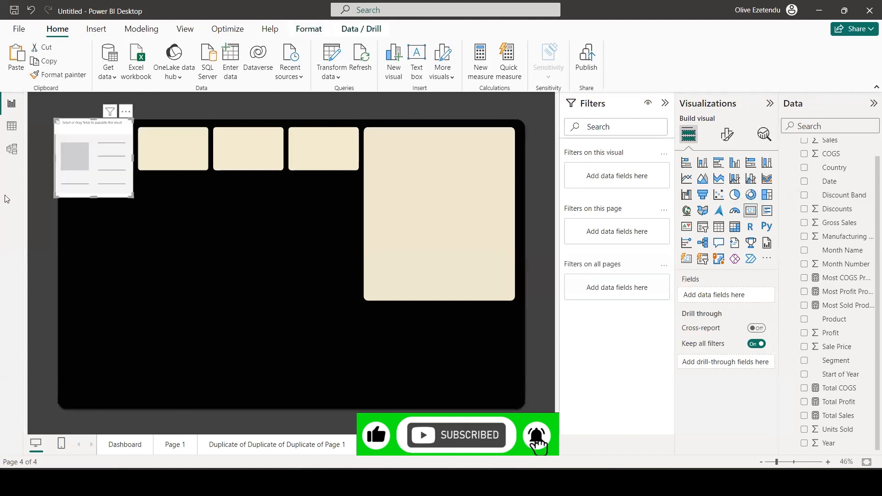
{"action": "left_click_drag", "start_coordinate": [111, 147], "coordinate": [124, 212]}
{"action": "left_click_drag", "start_coordinate": [147, 251], "coordinate": [132, 203]}
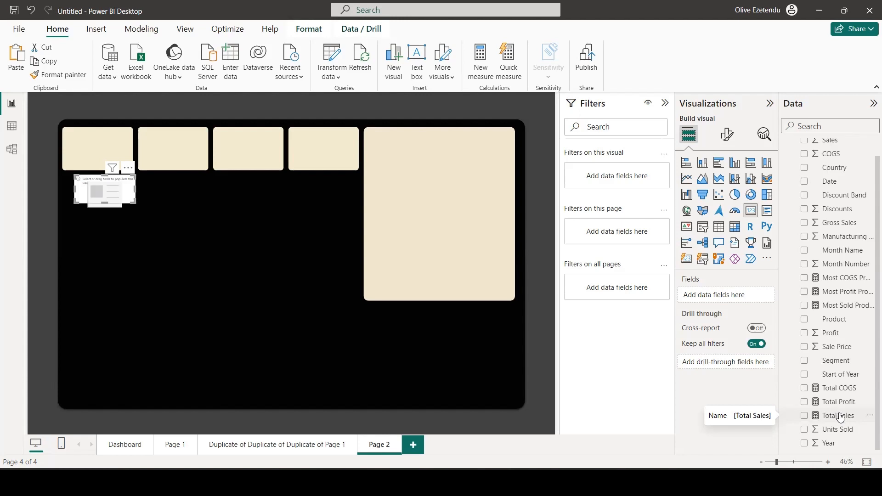
{"action": "left_click_drag", "start_coordinate": [839, 417], "coordinate": [740, 295]}
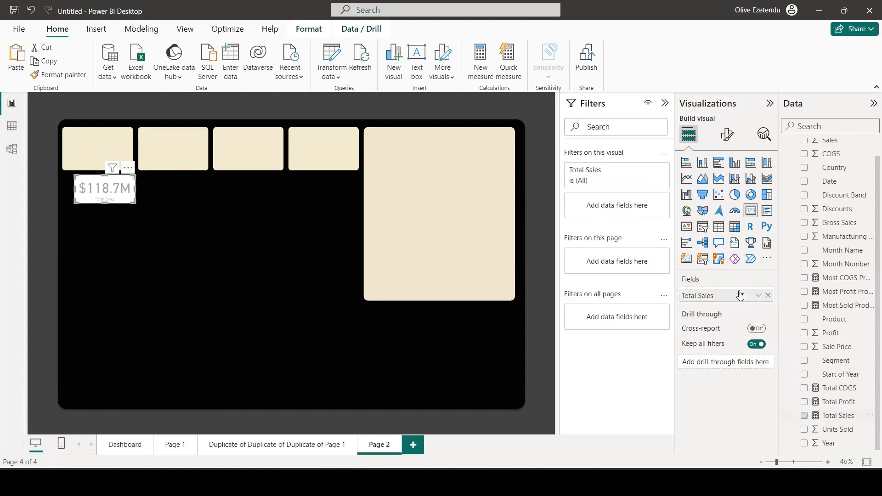
Turn off the Total Sales visual's category label and set its callout value font size to 30.
{"action": "left_click", "coordinate": [732, 136]}
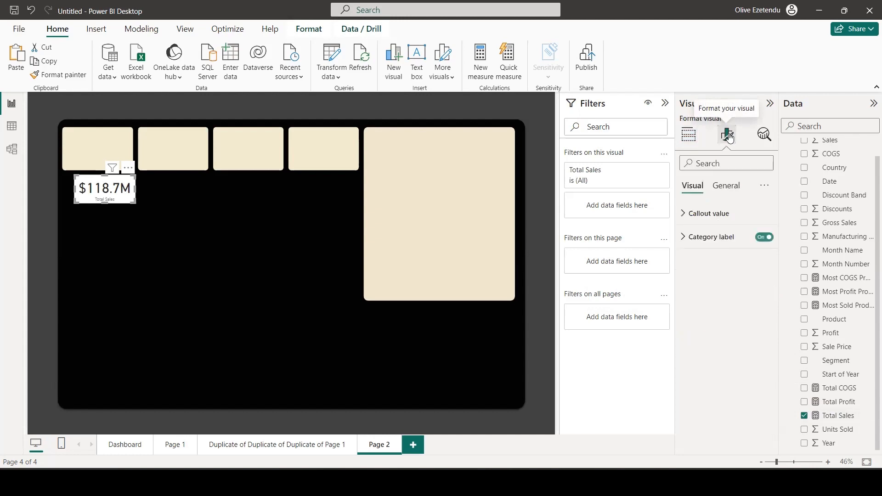
{"action": "left_click", "coordinate": [760, 237]}
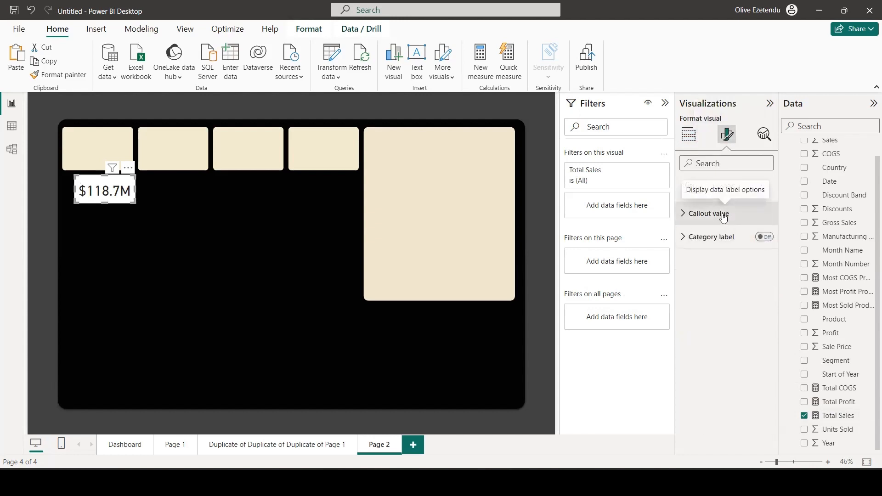
{"action": "left_click", "coordinate": [723, 214]}
{"action": "double_click", "coordinate": [745, 252]}
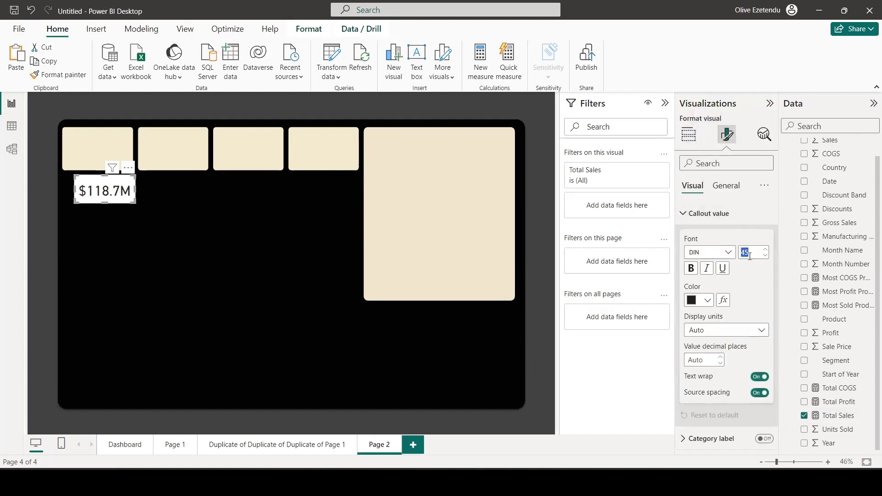
{"action": "type", "text": "2"}
{"action": "type", "text": "0"}
Set the Total Sales visual's background transparency to 100% and place it on the first cream card.
{"action": "left_click", "coordinate": [720, 186]}
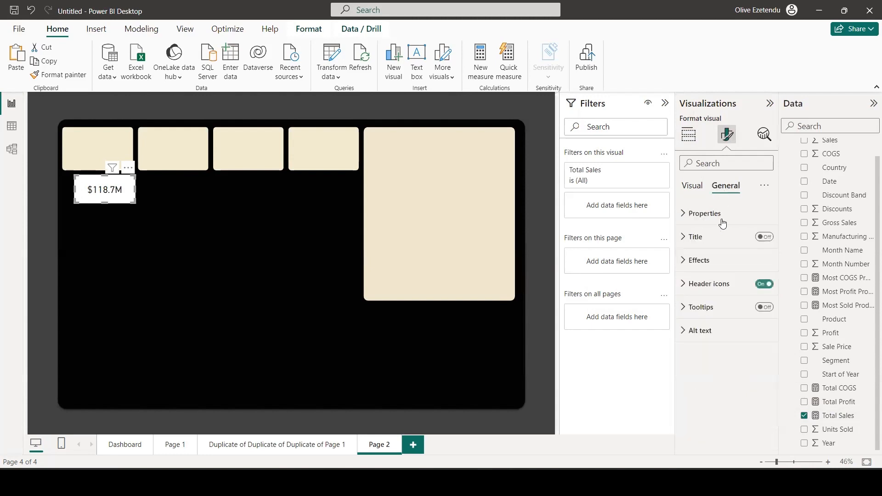
{"action": "left_click", "coordinate": [695, 261]}
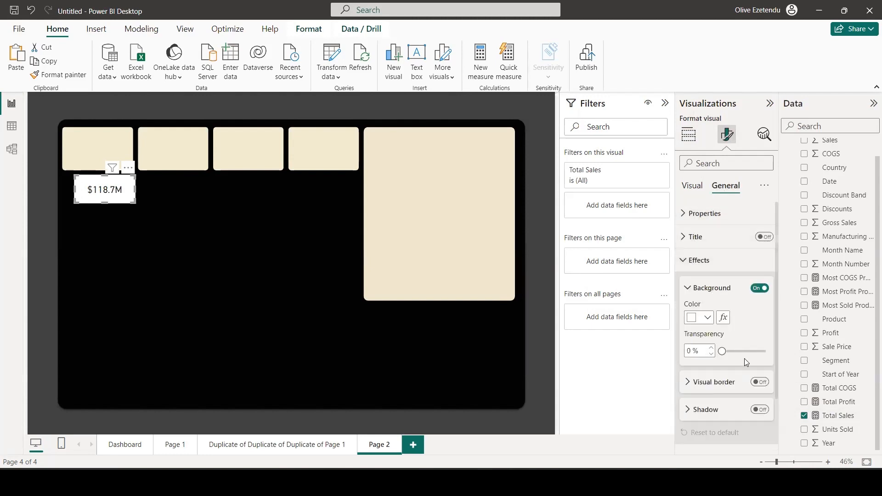
{"action": "left_click_drag", "start_coordinate": [722, 350], "coordinate": [765, 351]}
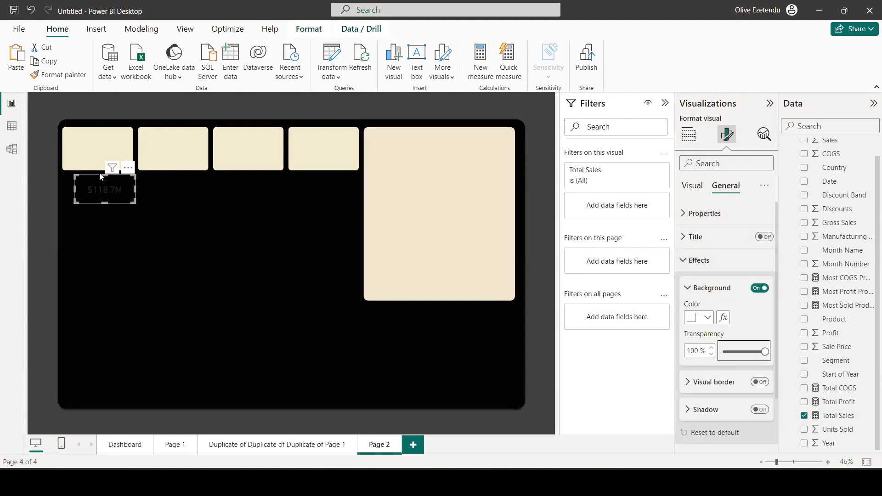
{"action": "left_click_drag", "start_coordinate": [104, 186], "coordinate": [121, 145]}
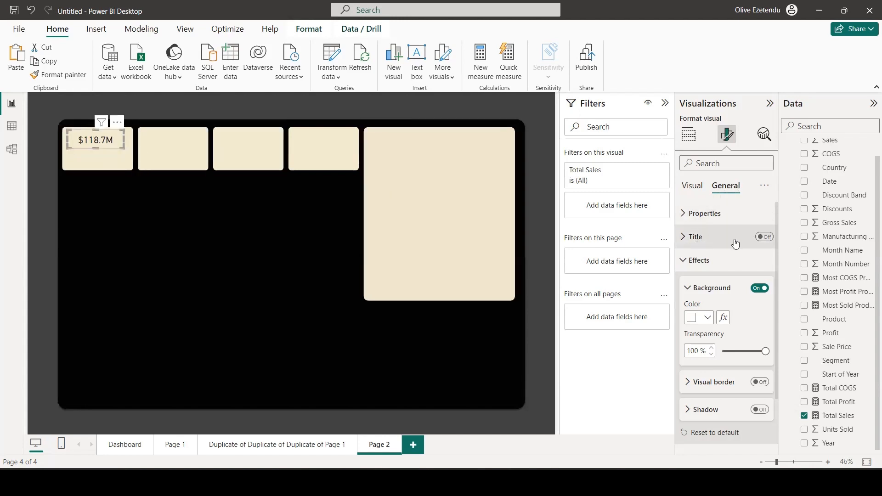
Give the visual the title "Total Sales" at font size 18, centred horizontally.
{"action": "left_click", "coordinate": [764, 237]}
{"action": "left_click", "coordinate": [693, 237]}
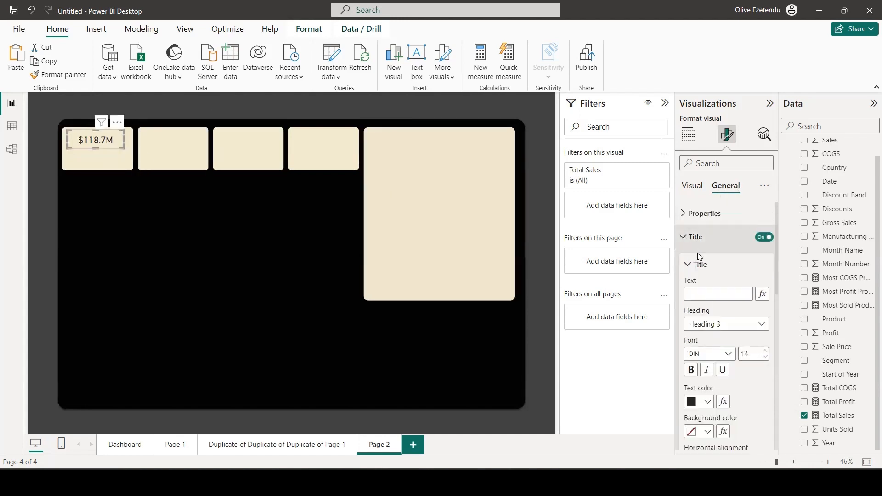
{"action": "left_click", "coordinate": [701, 290]}
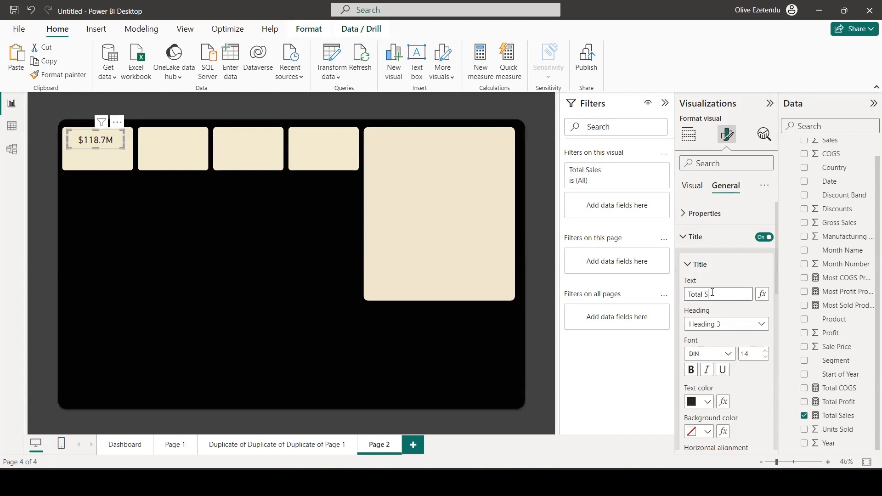
{"action": "left_click", "coordinate": [765, 352]}
{"action": "left_click", "coordinate": [764, 351]}
{"action": "left_click", "coordinate": [764, 351]}
{"action": "scroll", "coordinate": [730, 378], "scroll_direction": "down", "scroll_amount": 3}
{"action": "left_click", "coordinate": [706, 351]}
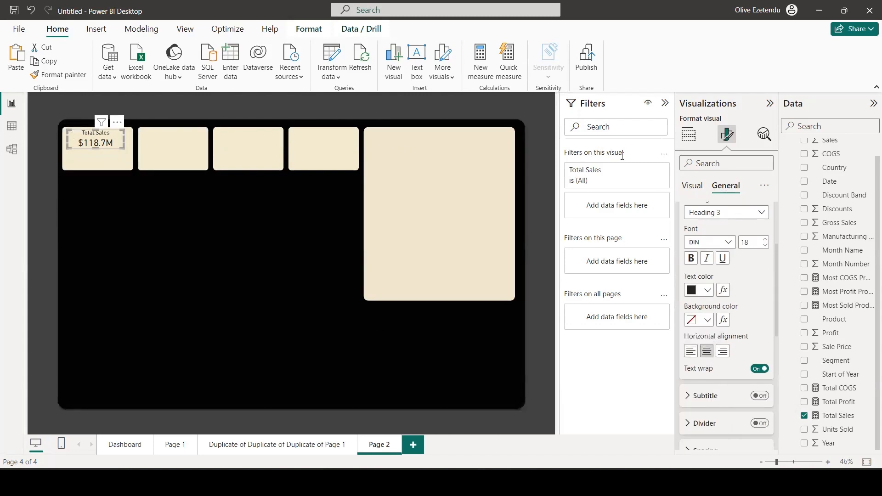
Enlarge the Total Sales visual's callout value to font size 35 and its title to 20.
{"action": "left_click", "coordinate": [697, 187]}
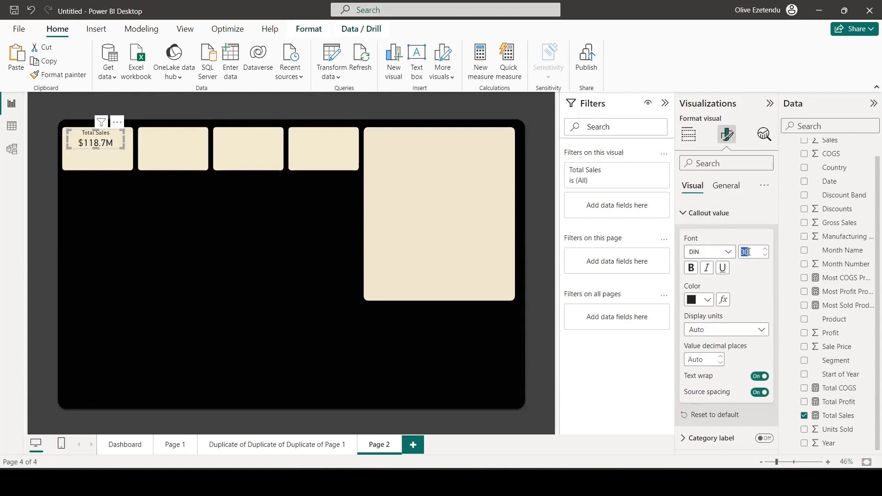
{"action": "type", "text": "35"}
{"action": "left_click", "coordinate": [719, 185]}
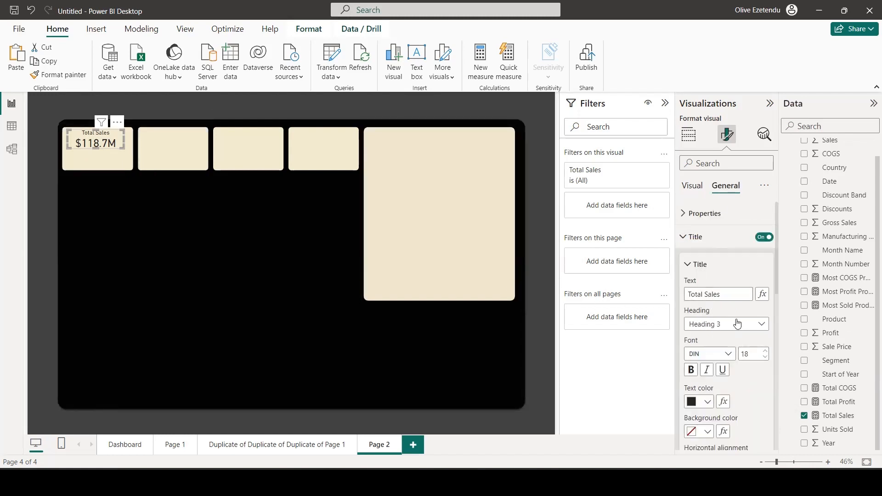
{"action": "left_click", "coordinate": [764, 351]}
{"action": "left_click", "coordinate": [763, 351]}
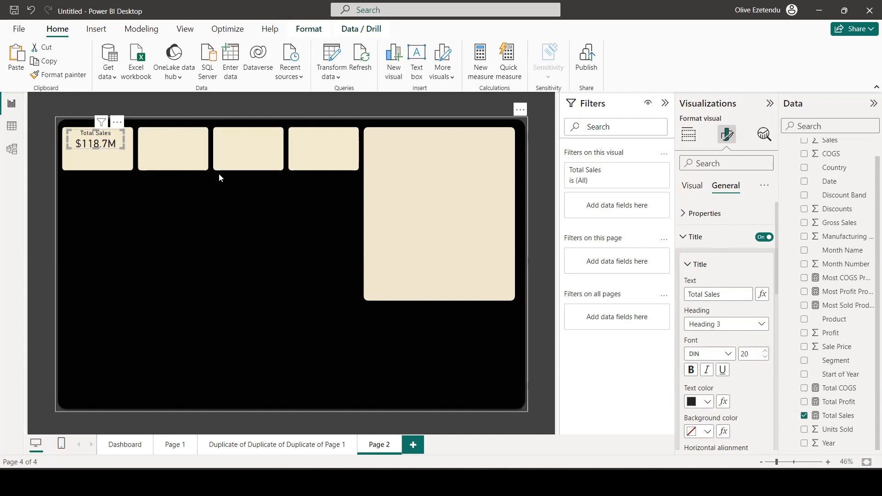
Paste three copies of the Total Sales visual and place one on each of the other small cream cards.
{"action": "key", "text": "ctrl+v"}
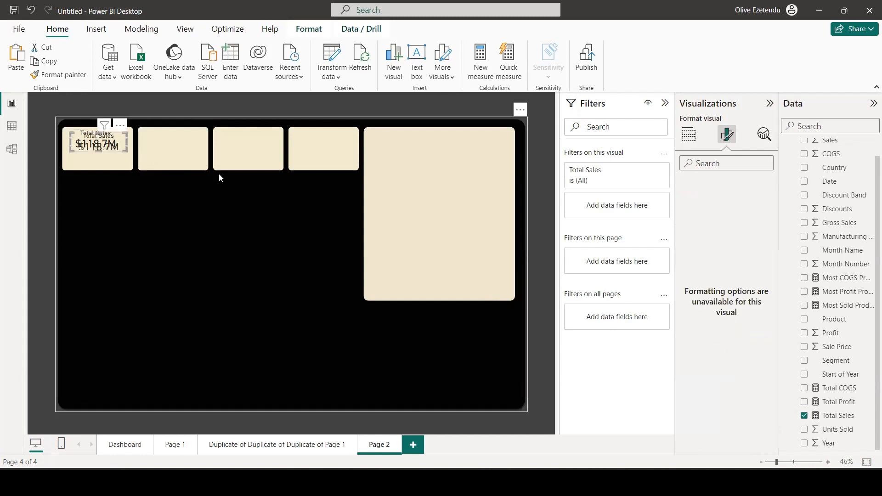
{"action": "key", "text": "ctrl+v"}
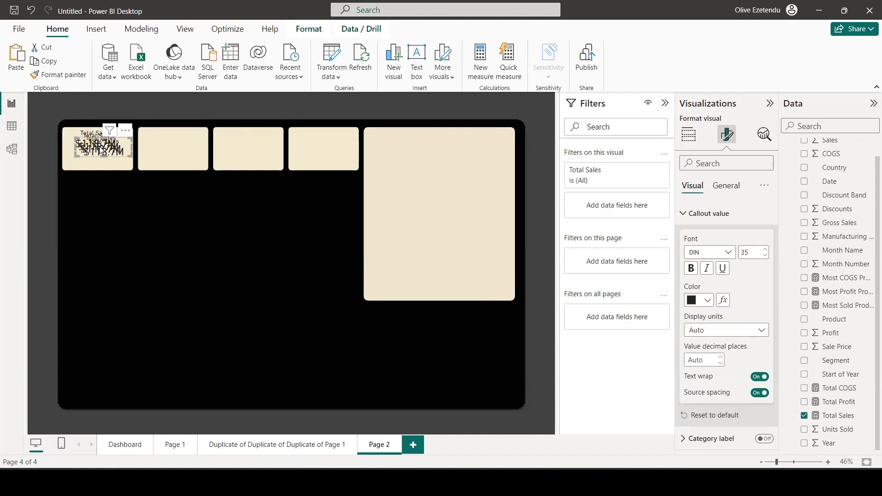
{"action": "left_click_drag", "start_coordinate": [100, 146], "coordinate": [323, 138]}
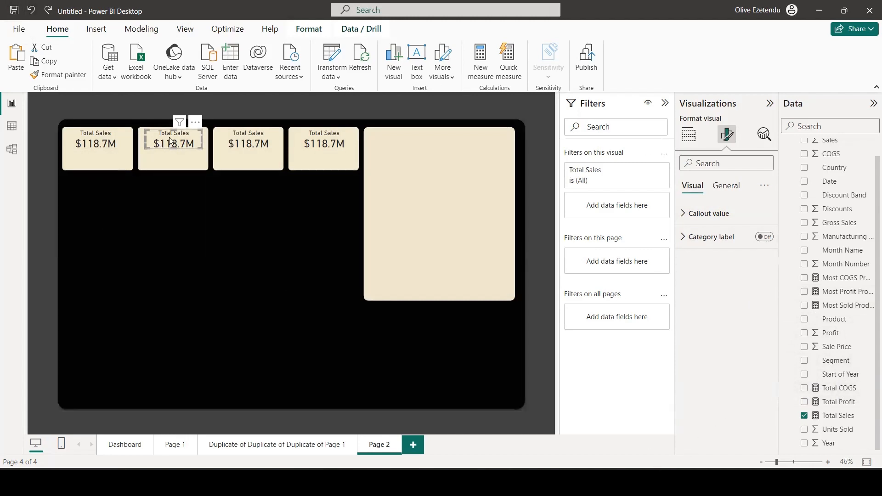
Replace the second card visual's field with Total COGS and change its title to "Total COGS".
{"action": "left_click", "coordinate": [689, 135]}
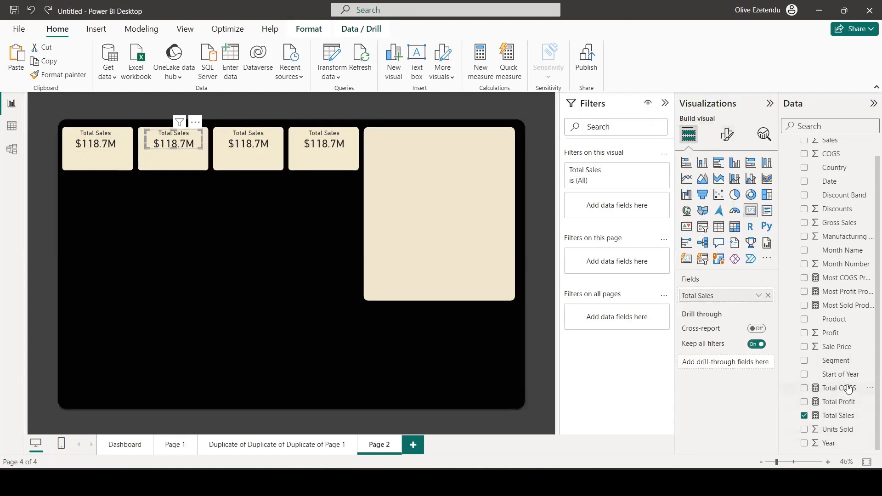
{"action": "left_click_drag", "start_coordinate": [849, 389], "coordinate": [736, 298]}
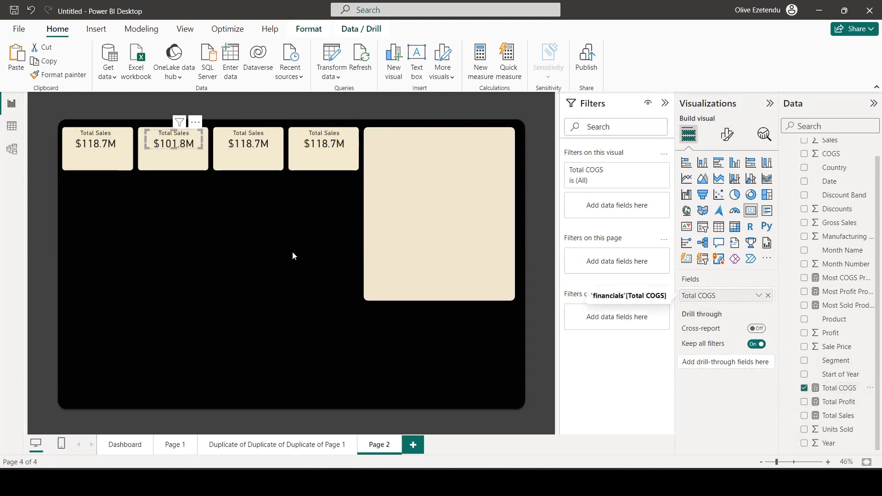
{"action": "left_click", "coordinate": [726, 135]}
{"action": "left_click", "coordinate": [730, 185]}
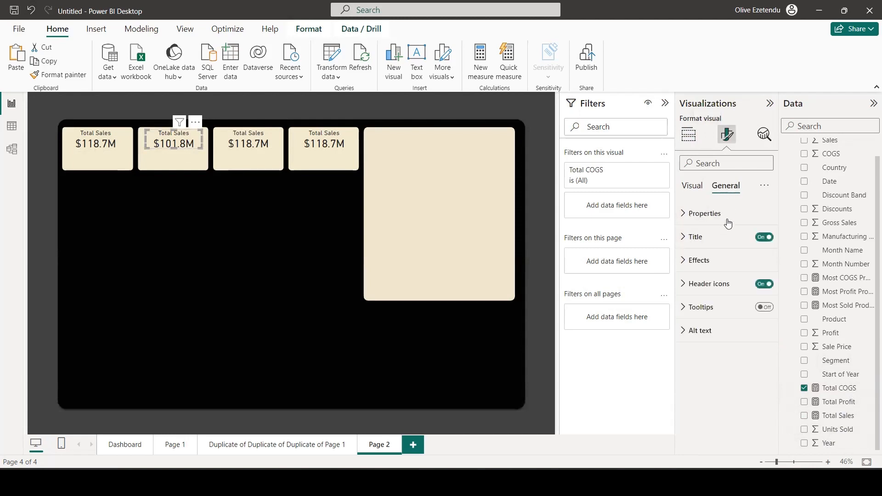
{"action": "left_click", "coordinate": [699, 248]}
{"action": "left_click_drag", "start_coordinate": [720, 293], "coordinate": [710, 294]}
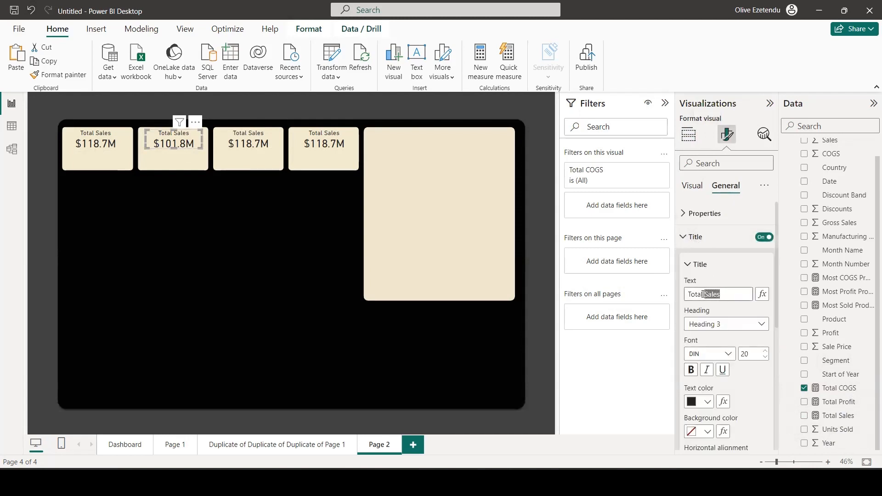
{"action": "type", "text": "COGS"}
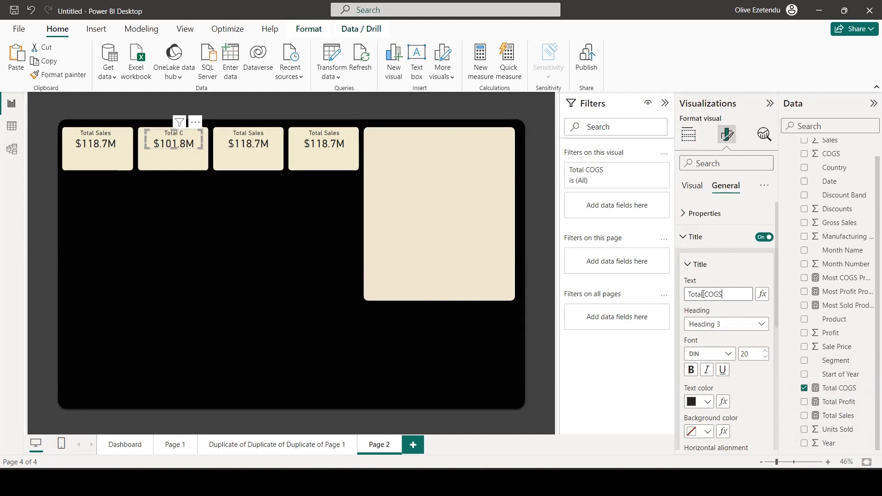
Replace the third card visual's field with Total Profit and change its title to "Total Profit".
{"action": "left_click", "coordinate": [406, 243]}
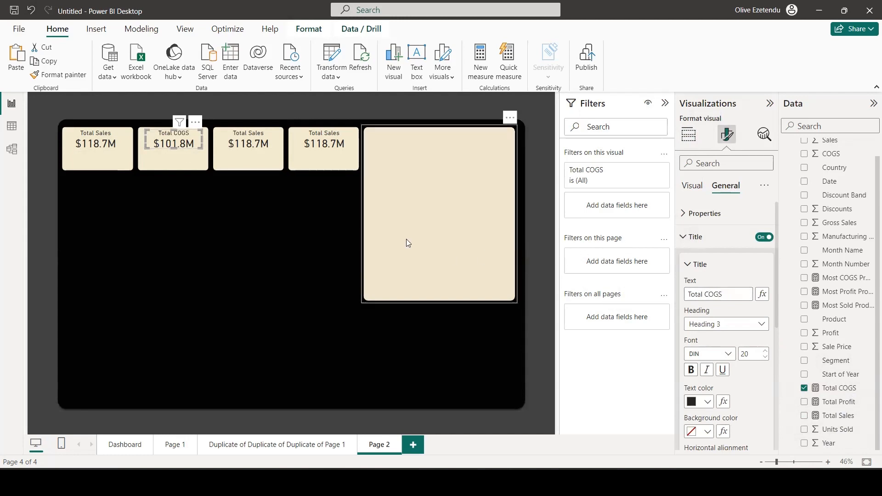
{"action": "left_click", "coordinate": [260, 158]}
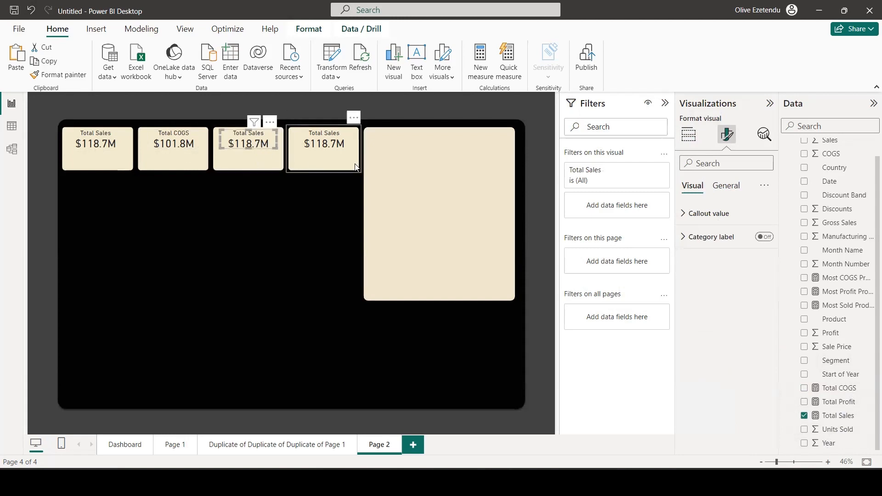
{"action": "left_click", "coordinate": [688, 136]}
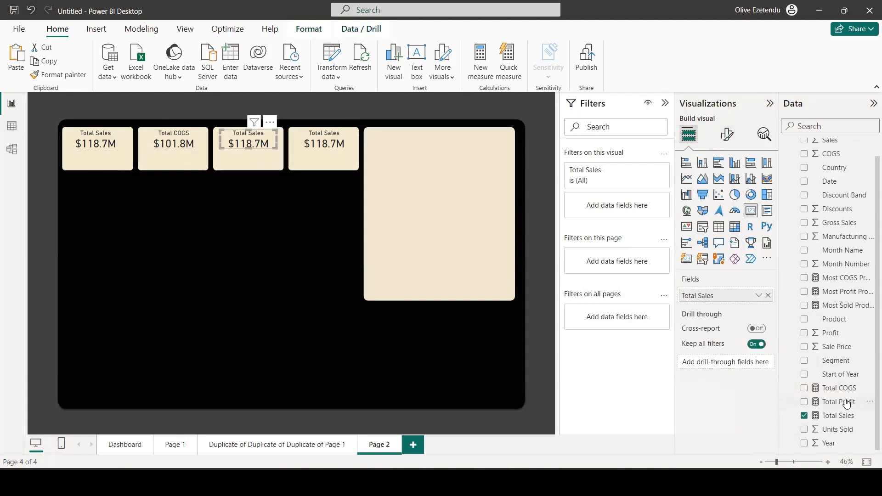
{"action": "left_click_drag", "start_coordinate": [846, 402], "coordinate": [739, 298]}
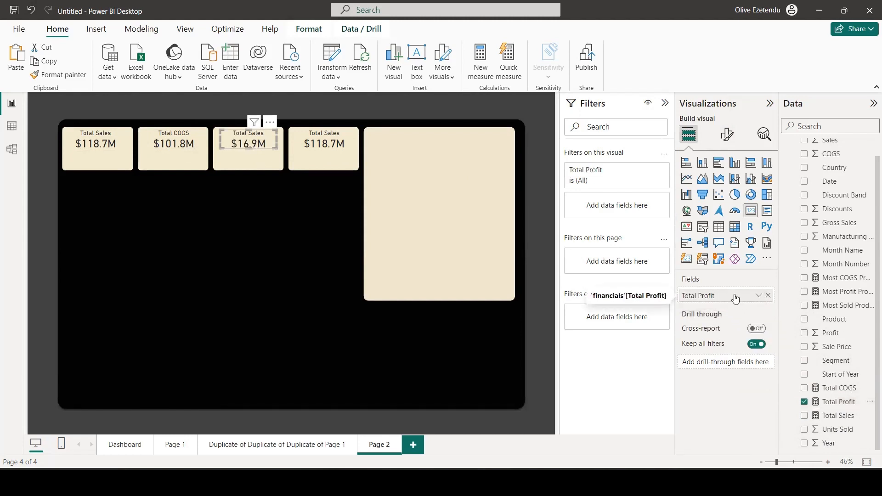
{"action": "left_click", "coordinate": [724, 135]}
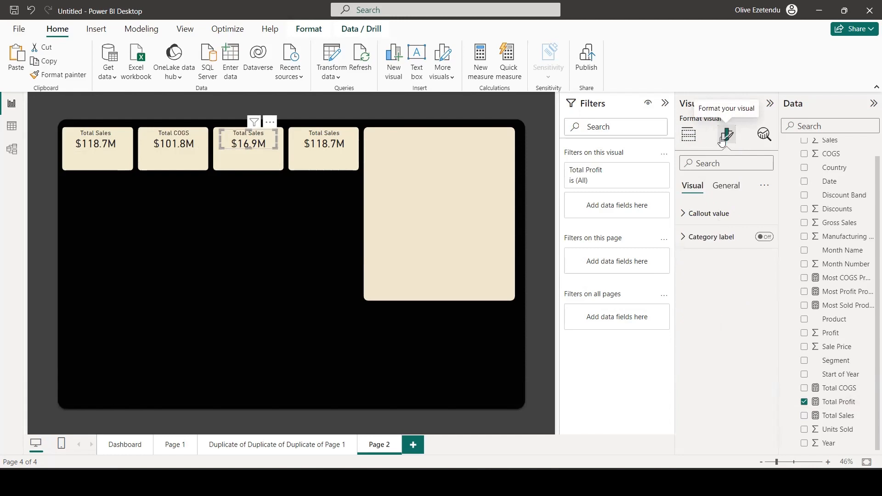
{"action": "left_click", "coordinate": [730, 191]}
{"action": "left_click", "coordinate": [699, 236]}
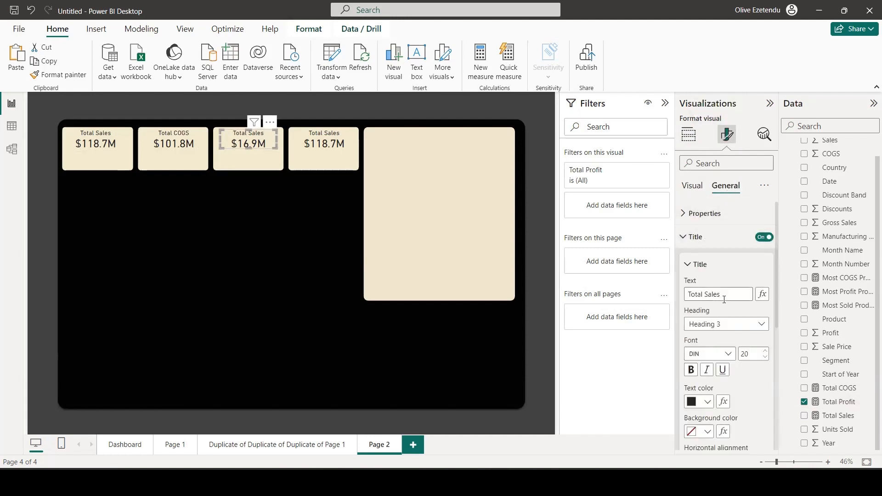
{"action": "left_click_drag", "start_coordinate": [713, 295], "coordinate": [706, 296]}
{"action": "type", "text": "Profit"}
Replace the fourth card visual's field with Most Sold Product and change its title to "Most Sold Product".
{"action": "left_click", "coordinate": [332, 148]}
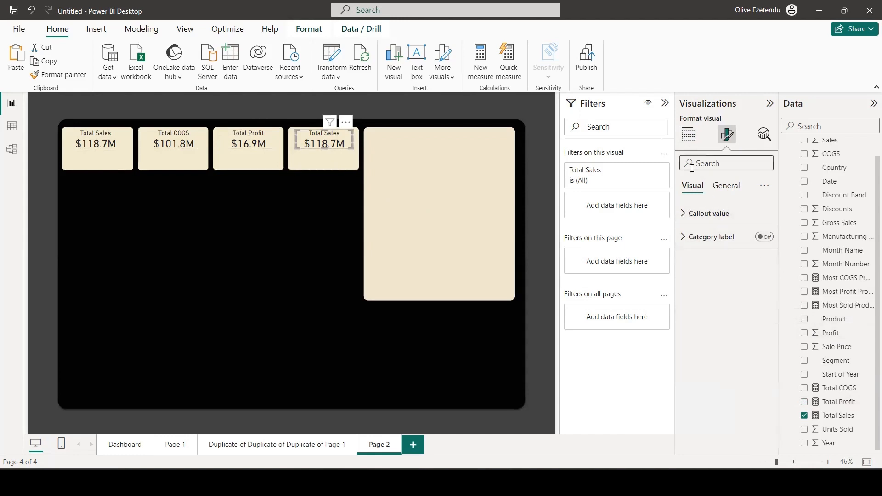
{"action": "left_click", "coordinate": [688, 140]}
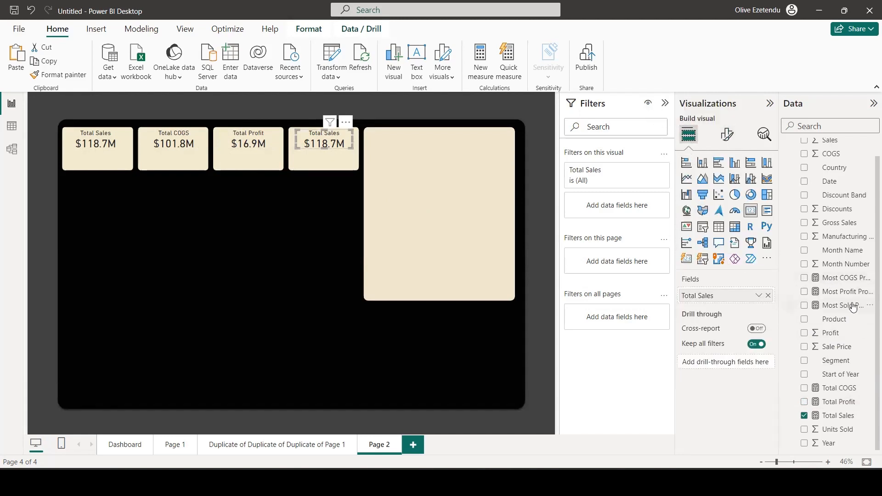
{"action": "left_click_drag", "start_coordinate": [845, 305], "coordinate": [744, 298]}
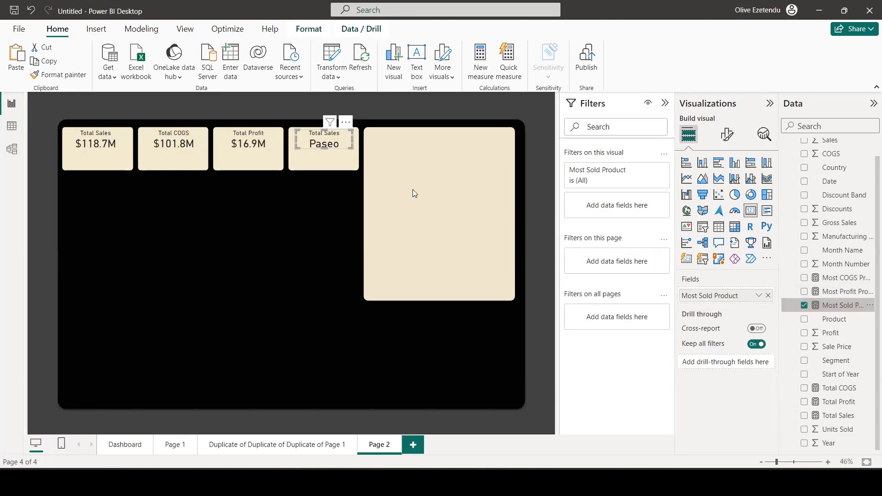
{"action": "left_click", "coordinate": [726, 135]}
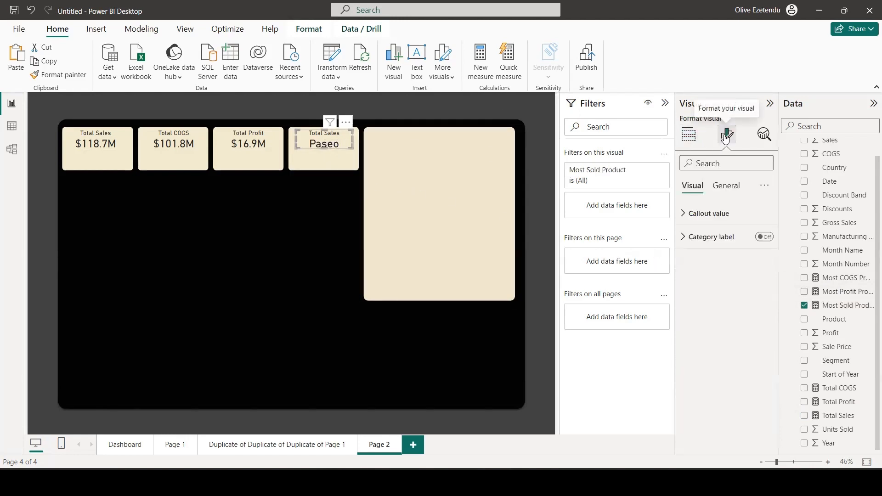
{"action": "left_click", "coordinate": [724, 187]}
{"action": "left_click", "coordinate": [691, 244]}
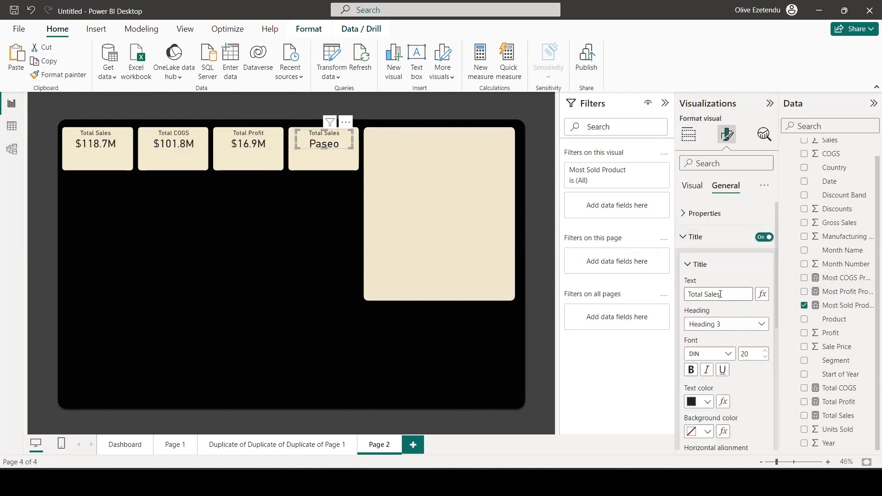
{"action": "left_click_drag", "start_coordinate": [717, 293], "coordinate": [681, 296]}
{"action": "type", "text": "Most Sold Product"}
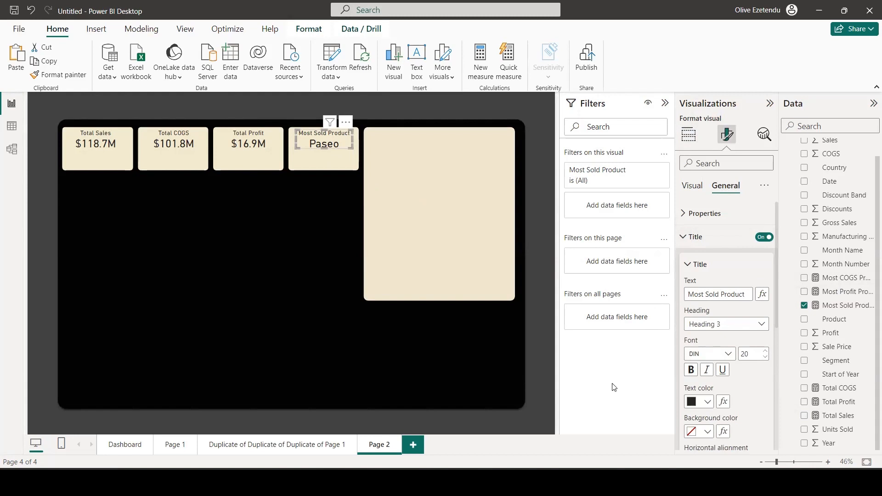
Change the fill colour of the card shape behind Most Sold Product to the recent orange #E98266.
{"action": "left_click", "coordinate": [330, 160]}
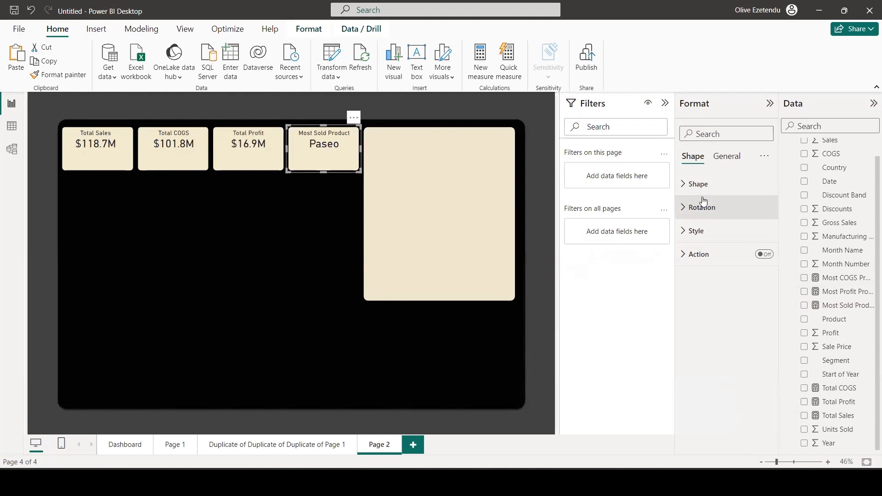
{"action": "left_click", "coordinate": [693, 233]}
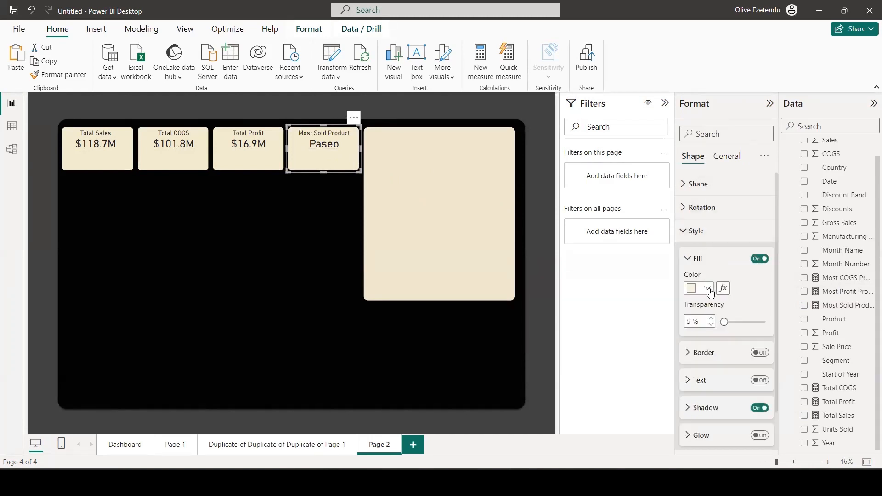
{"action": "left_click", "coordinate": [709, 289]}
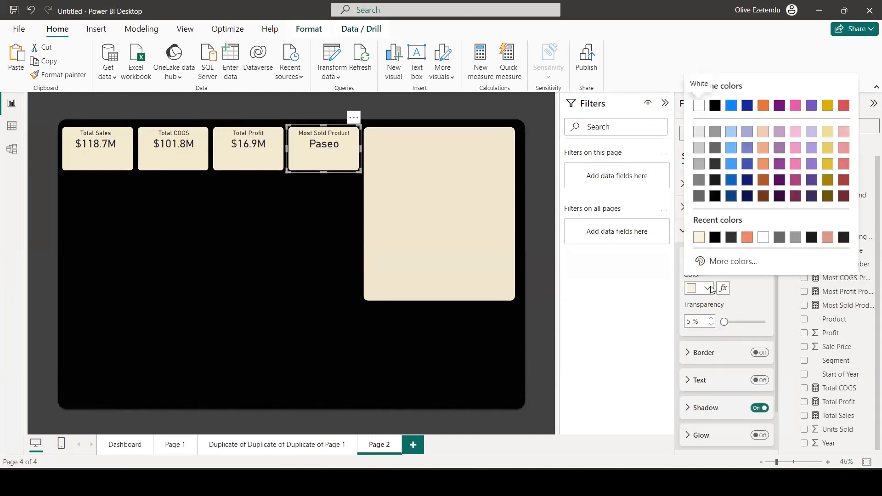
{"action": "left_click", "coordinate": [747, 238]}
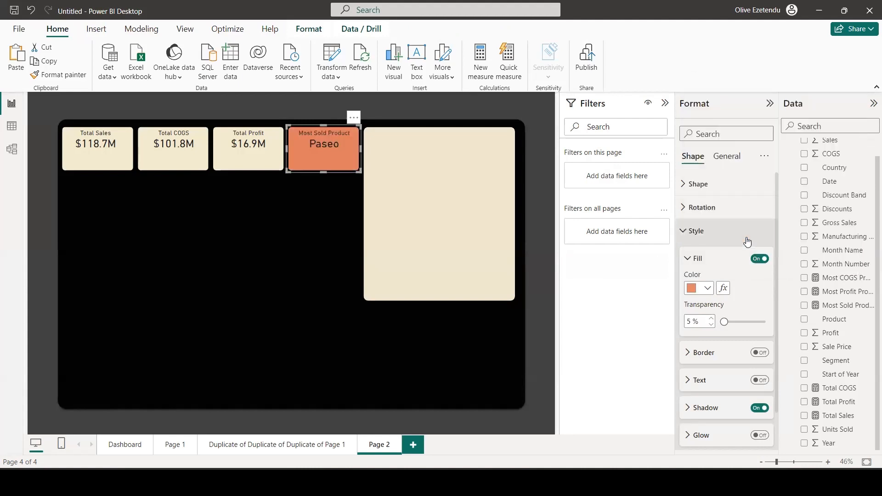
{"action": "left_click", "coordinate": [706, 288]}
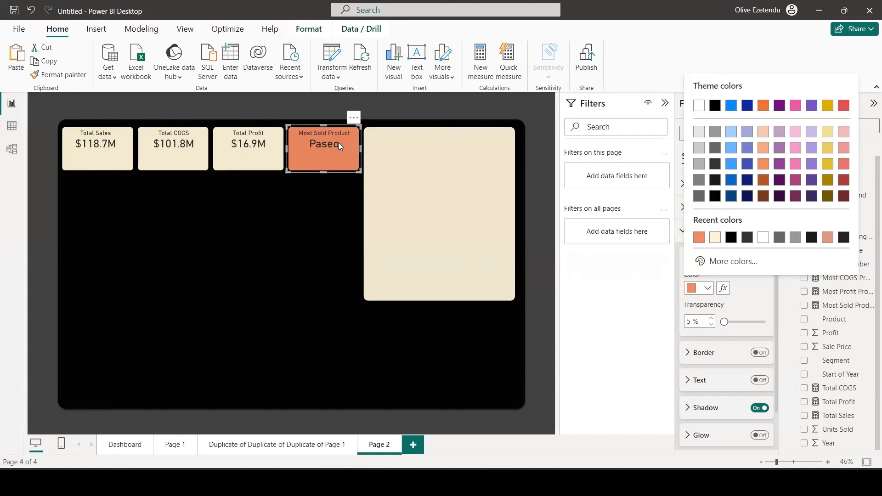
{"action": "left_click", "coordinate": [623, 285]}
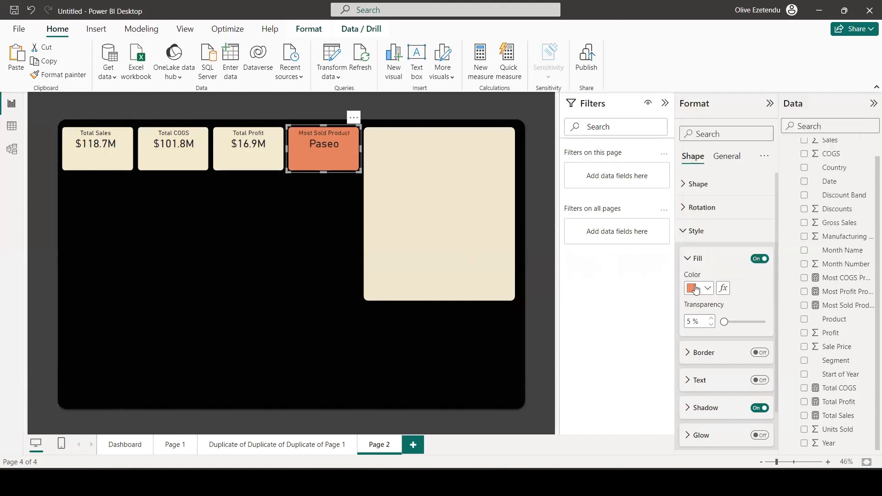
Set the Most Sold Product visual's callout value colour to white (#ffffff).
{"action": "left_click", "coordinate": [324, 144]}
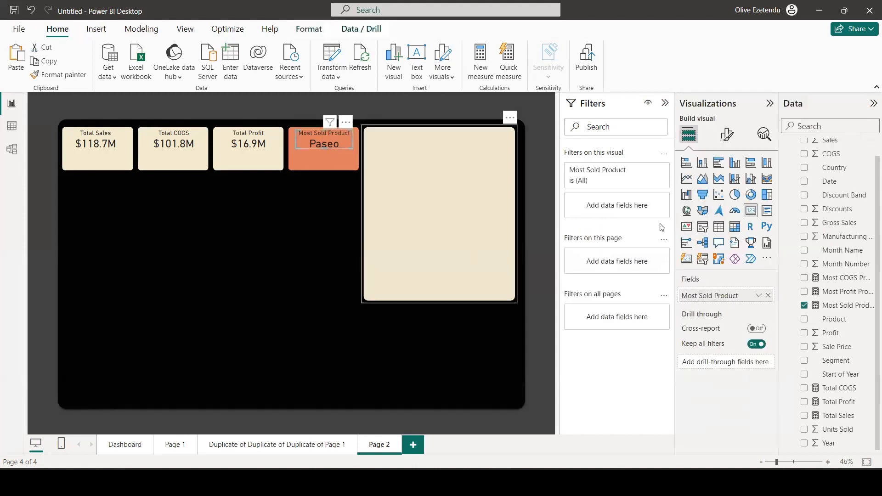
{"action": "left_click", "coordinate": [725, 136]}
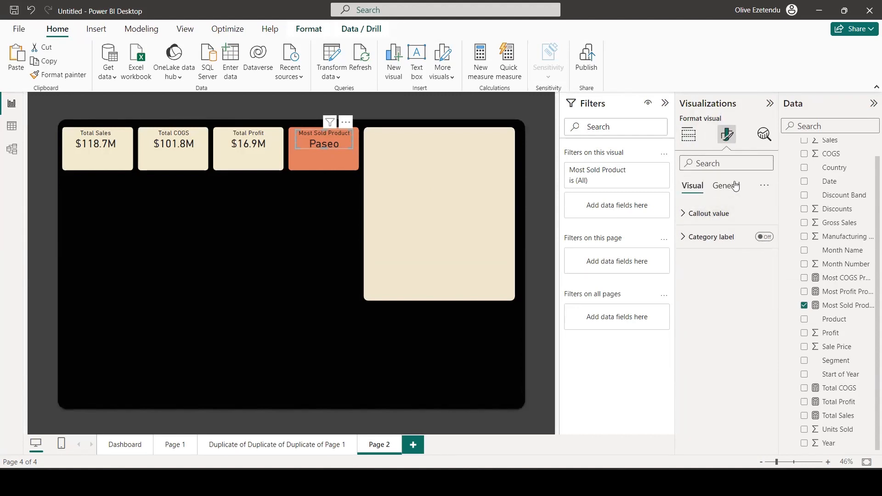
{"action": "left_click", "coordinate": [688, 135]}
{"action": "left_click", "coordinate": [727, 135]}
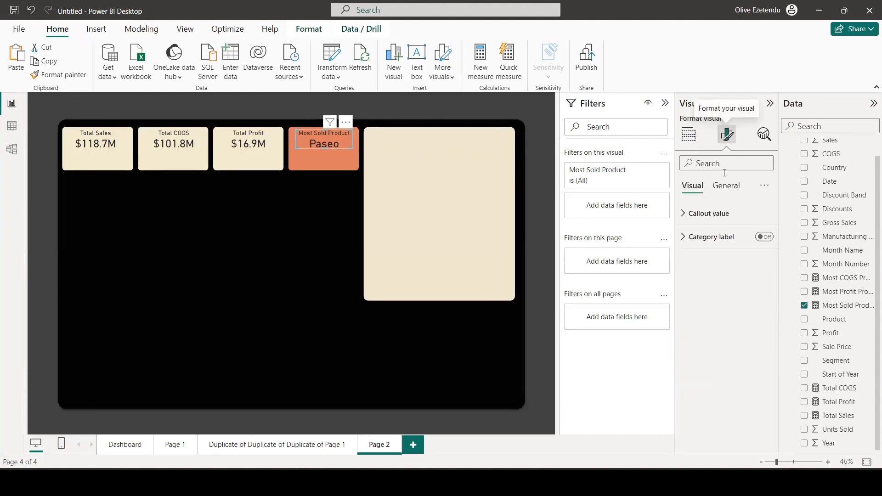
{"action": "left_click", "coordinate": [699, 214]}
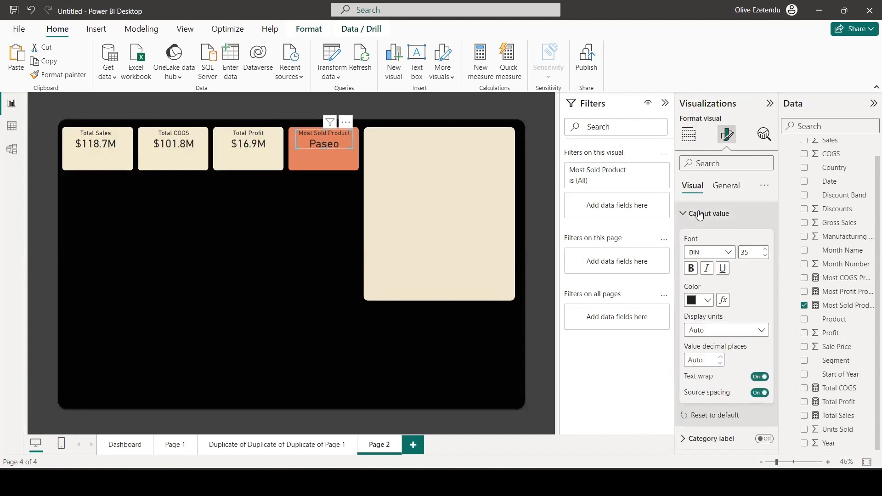
{"action": "left_click", "coordinate": [707, 303]}
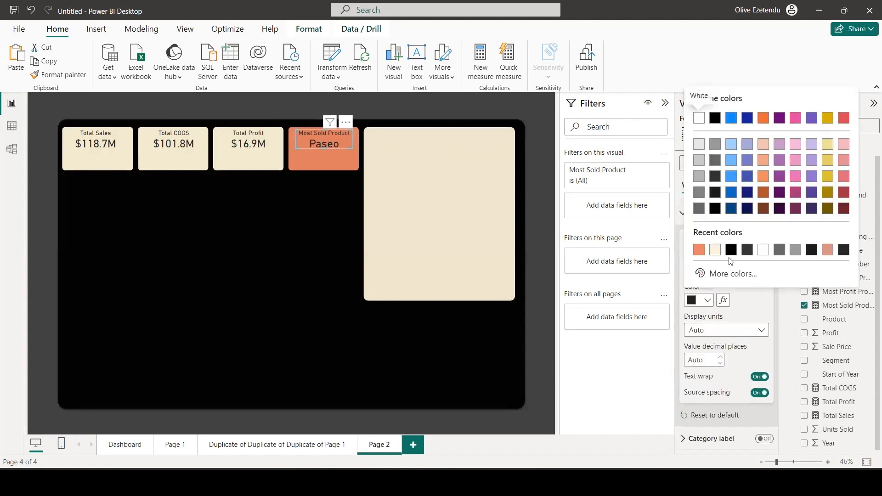
{"action": "left_click", "coordinate": [760, 250]}
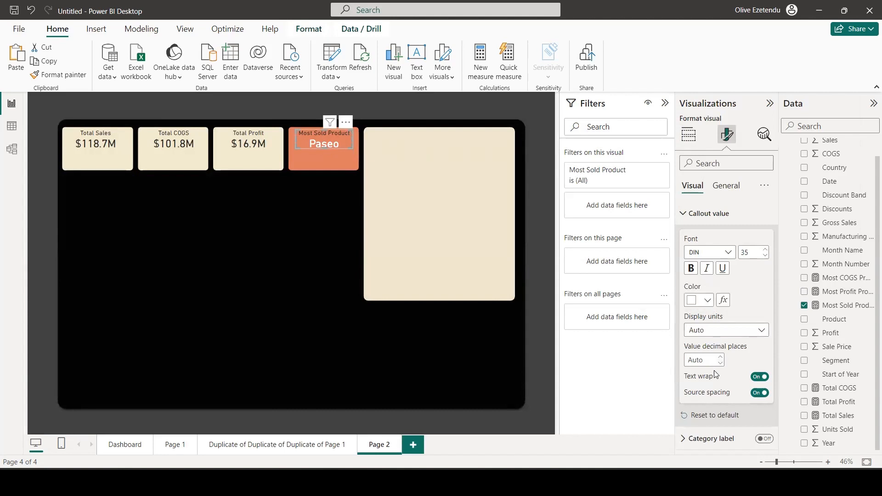
Set the Most Sold Product visual's title text colour to white.
{"action": "left_click", "coordinate": [720, 186]}
{"action": "left_click", "coordinate": [688, 236]}
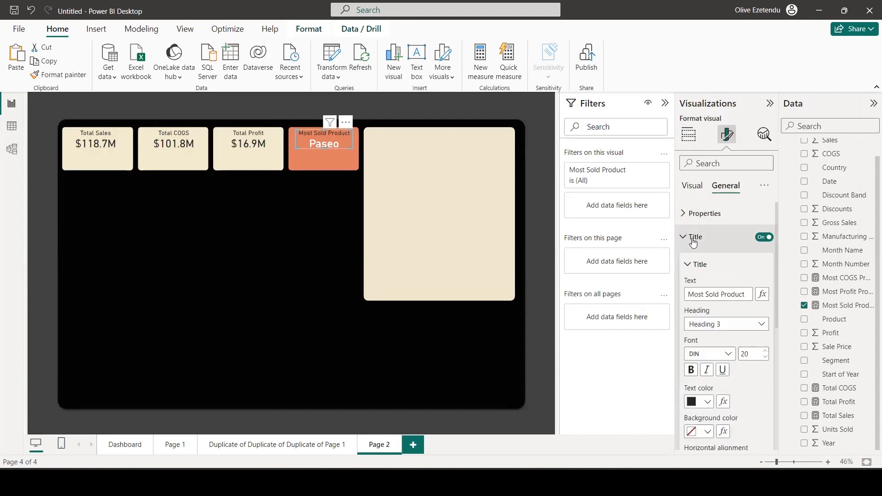
{"action": "left_click", "coordinate": [708, 402]}
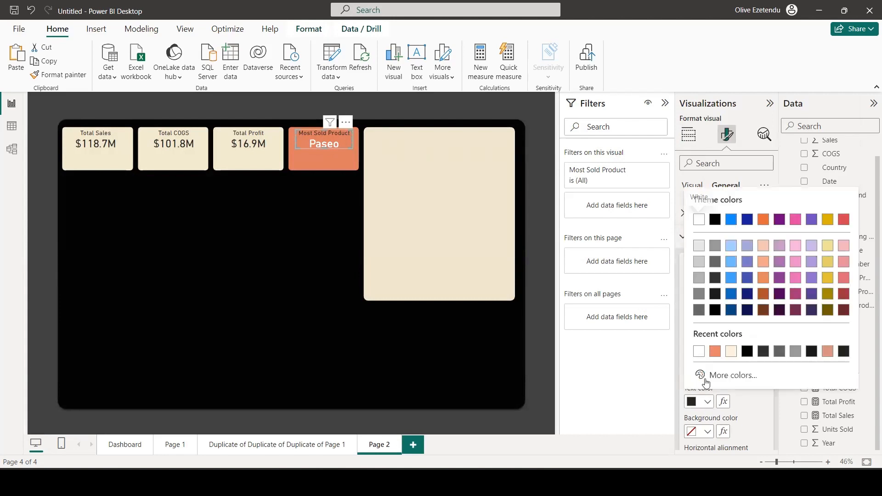
{"action": "left_click", "coordinate": [693, 350]}
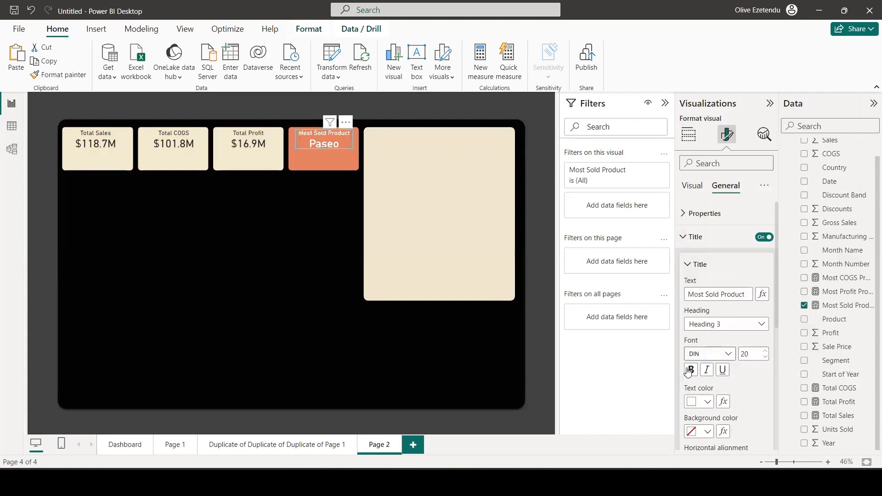
{"action": "left_click", "coordinate": [322, 164]}
Add a line chart in the black area below the first two cards, plotting Total Sales by Month Name.
{"action": "left_click", "coordinate": [348, 269]}
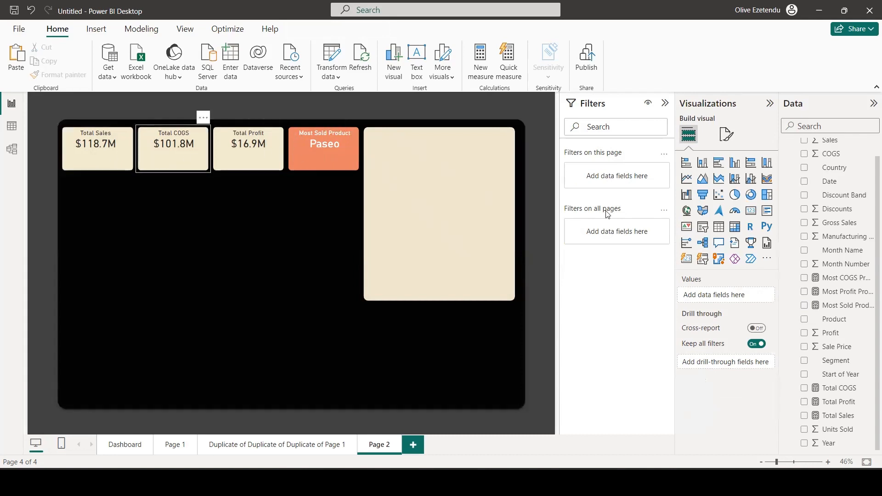
{"action": "left_click", "coordinate": [684, 183]}
{"action": "left_click_drag", "start_coordinate": [96, 175], "coordinate": [95, 244]}
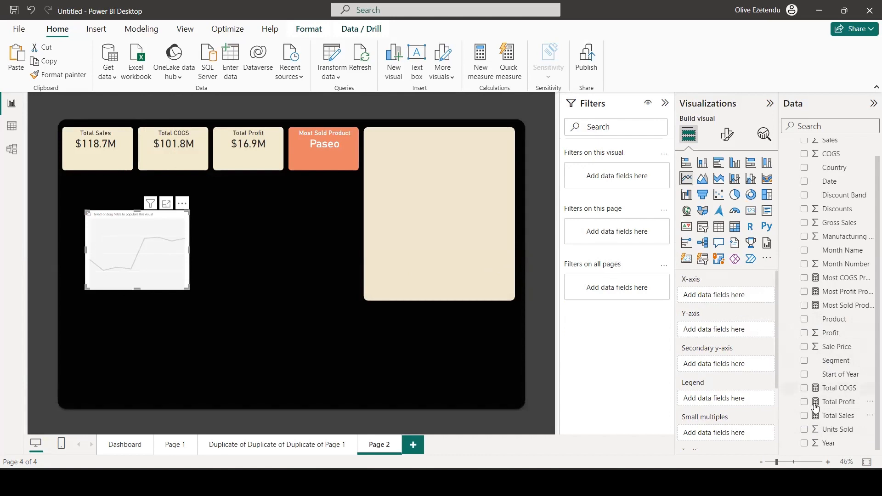
{"action": "left_click", "coordinate": [806, 417]}
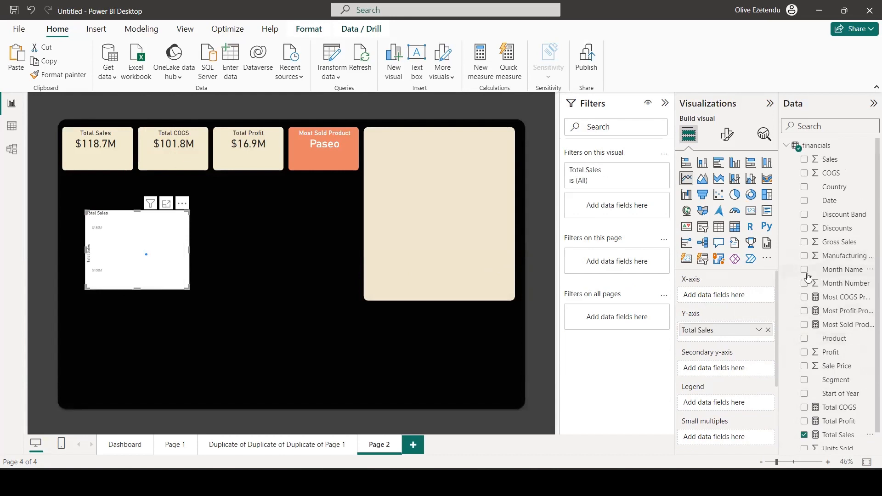
{"action": "left_click", "coordinate": [805, 270]}
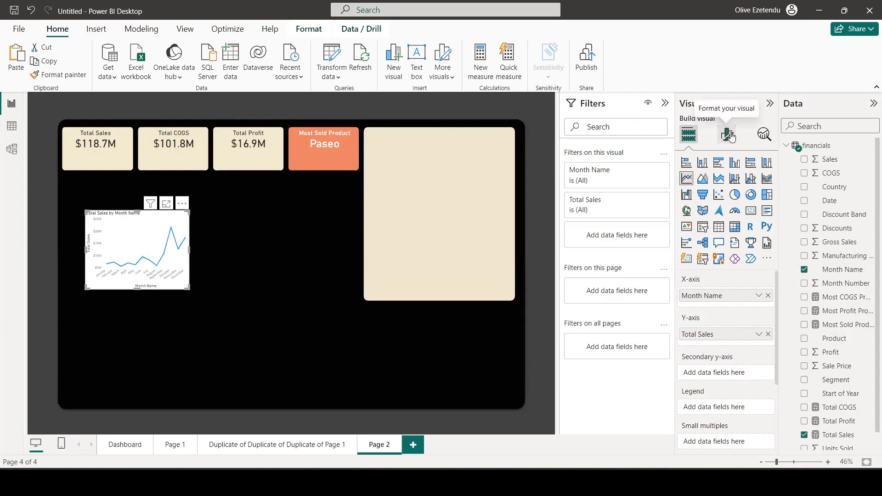
Turn off the X-axis title and values on the line chart.
{"action": "left_click", "coordinate": [730, 136]}
{"action": "left_click", "coordinate": [704, 214]}
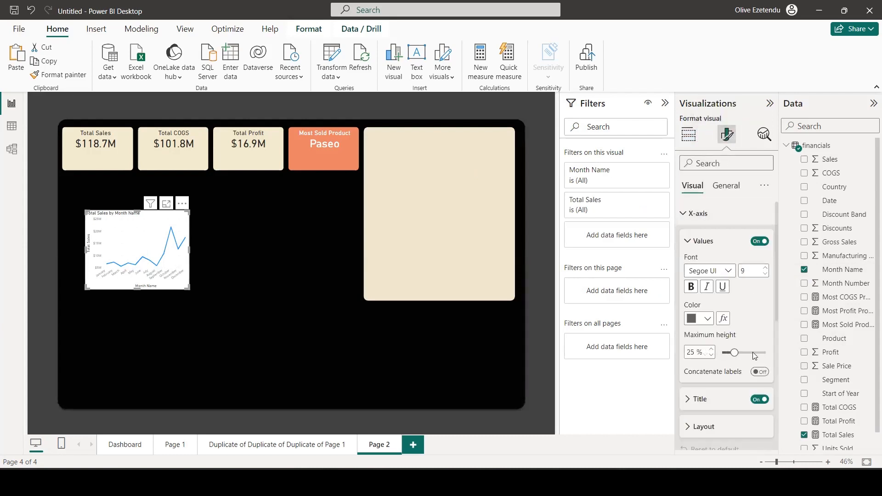
{"action": "left_click", "coordinate": [758, 399]}
{"action": "left_click", "coordinate": [759, 242]}
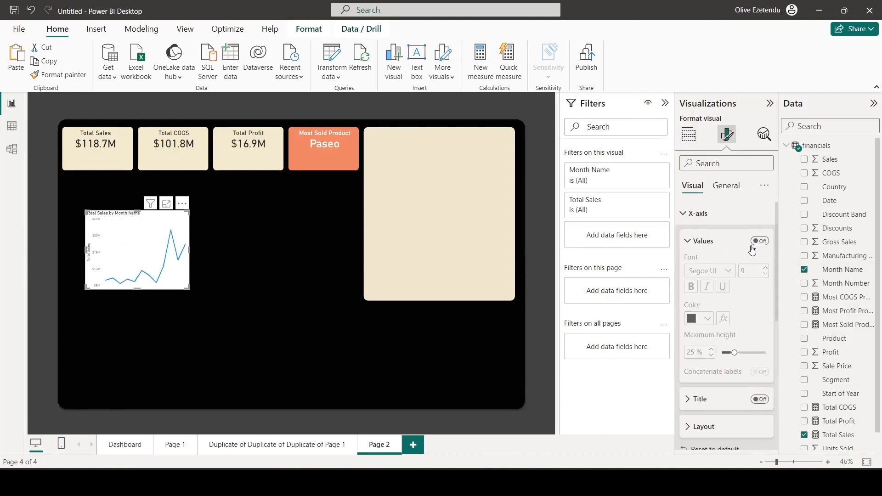
{"action": "scroll", "coordinate": [727, 251], "scroll_direction": "down", "scroll_amount": 4}
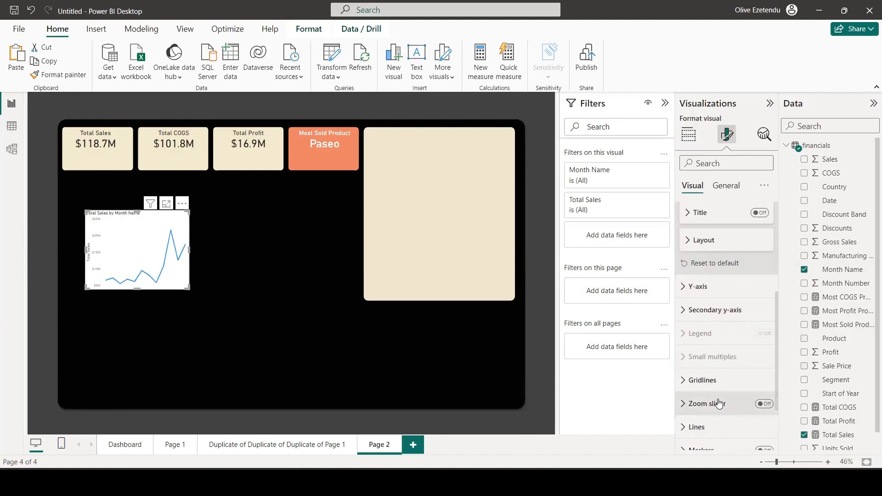
Turn off the Y-axis values, the Y-axis title and the chart title on the line chart.
{"action": "left_click", "coordinate": [724, 289]}
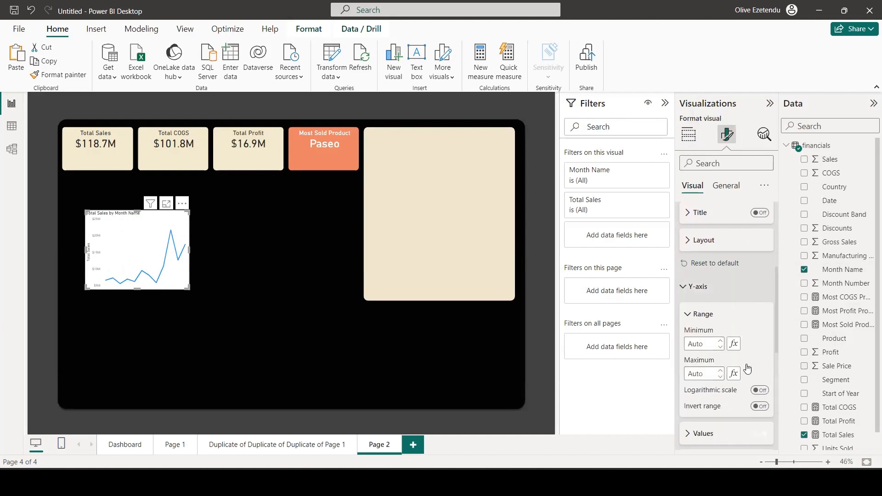
{"action": "scroll", "coordinate": [740, 354], "scroll_direction": "down", "scroll_amount": 3}
{"action": "left_click", "coordinate": [759, 285]}
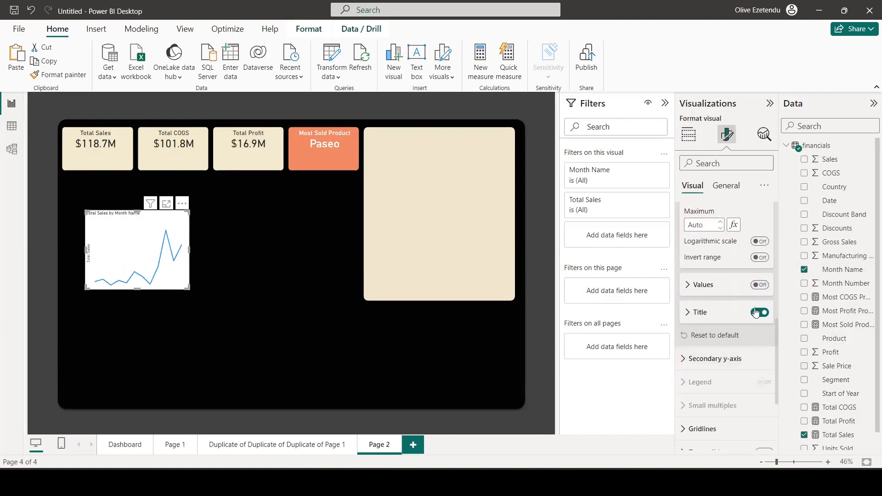
{"action": "left_click", "coordinate": [758, 312]}
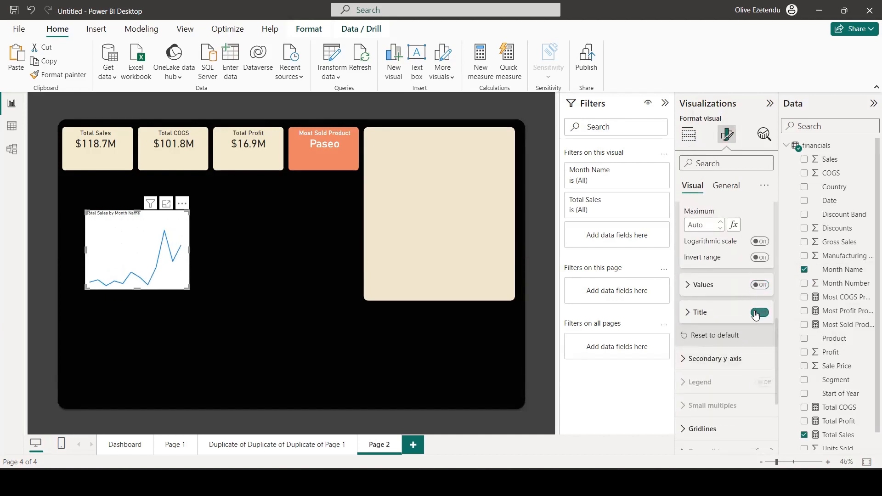
{"action": "left_click", "coordinate": [728, 188]}
{"action": "left_click", "coordinate": [757, 239]}
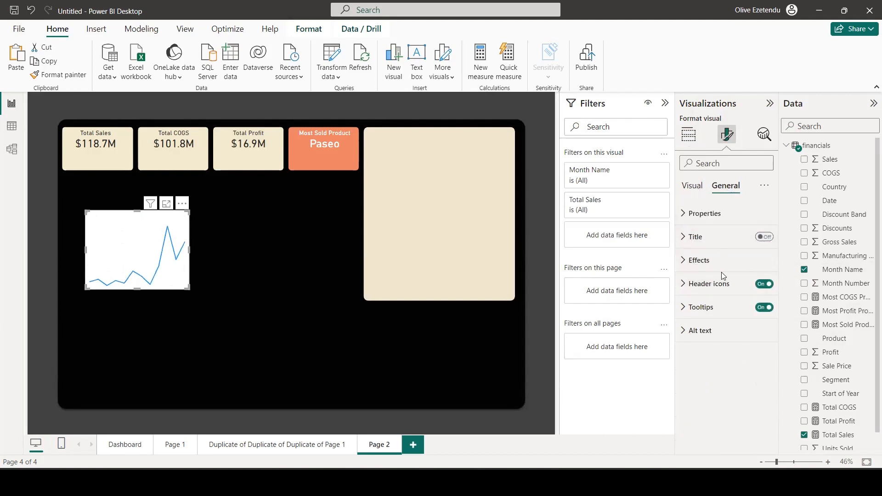
Set the line chart's line type to Smooth.
{"action": "left_click", "coordinate": [692, 186]}
{"action": "scroll", "coordinate": [714, 328], "scroll_direction": "down", "scroll_amount": 5}
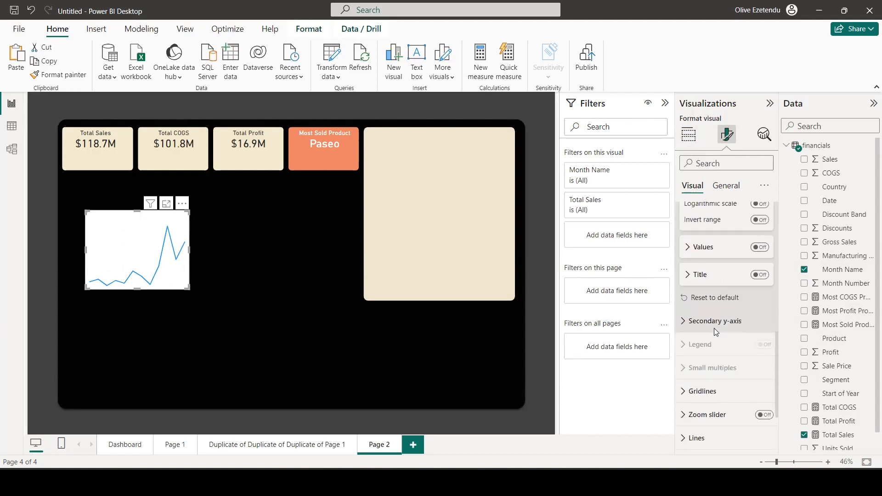
{"action": "scroll", "coordinate": [713, 328], "scroll_direction": "down", "scroll_amount": 2}
{"action": "left_click", "coordinate": [712, 342]}
{"action": "scroll", "coordinate": [718, 331], "scroll_direction": "down", "scroll_amount": 4}
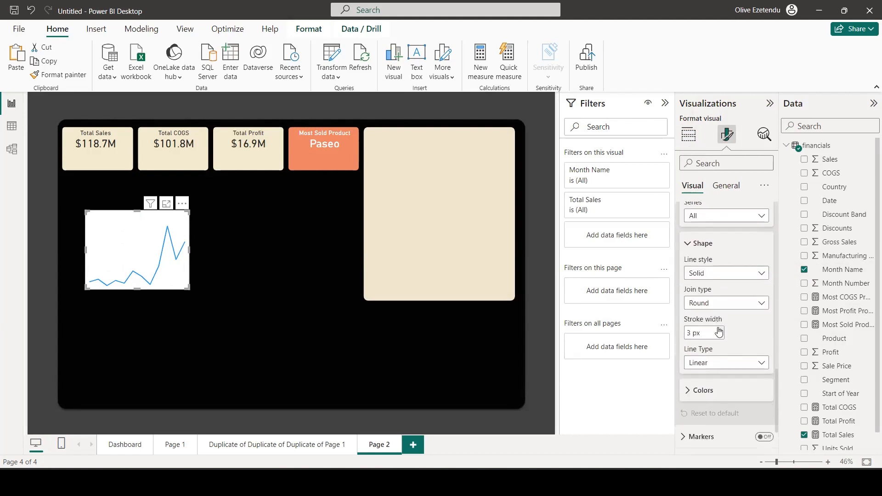
{"action": "scroll", "coordinate": [718, 331], "scroll_direction": "down", "scroll_amount": 2}
{"action": "left_click", "coordinate": [760, 298]}
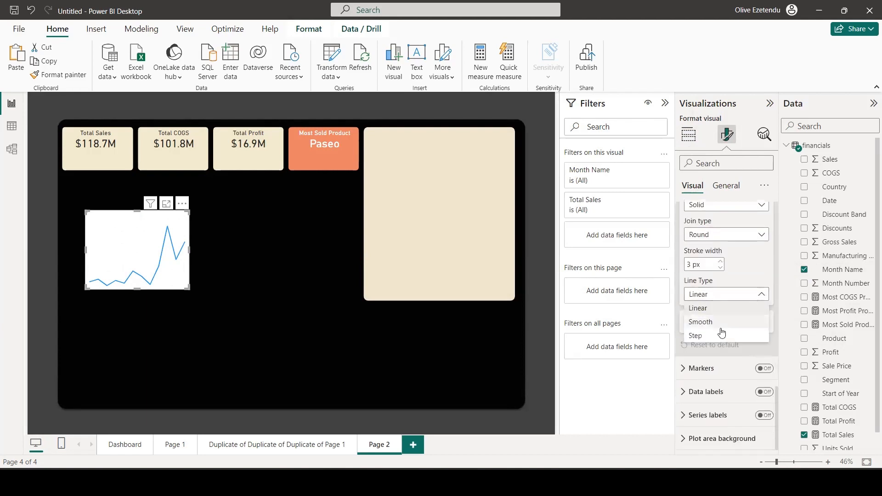
{"action": "left_click", "coordinate": [717, 325]}
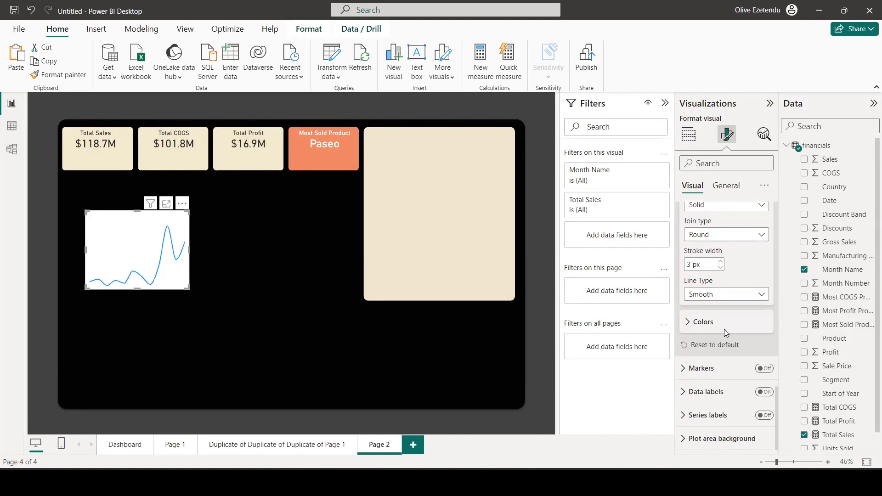
Set the Total Sales line colour to the recently used orange that matches the Most Sold Product card.
{"action": "left_click", "coordinate": [693, 323]}
{"action": "left_click", "coordinate": [698, 352]}
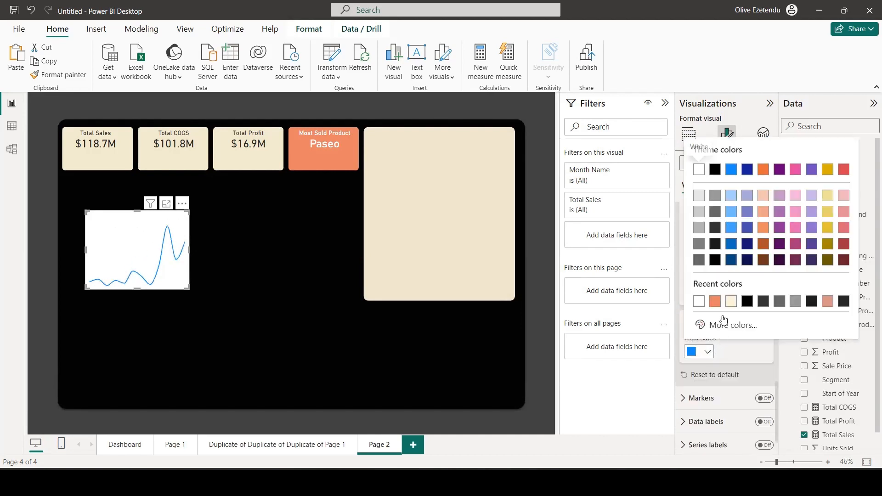
{"action": "left_click", "coordinate": [714, 302]}
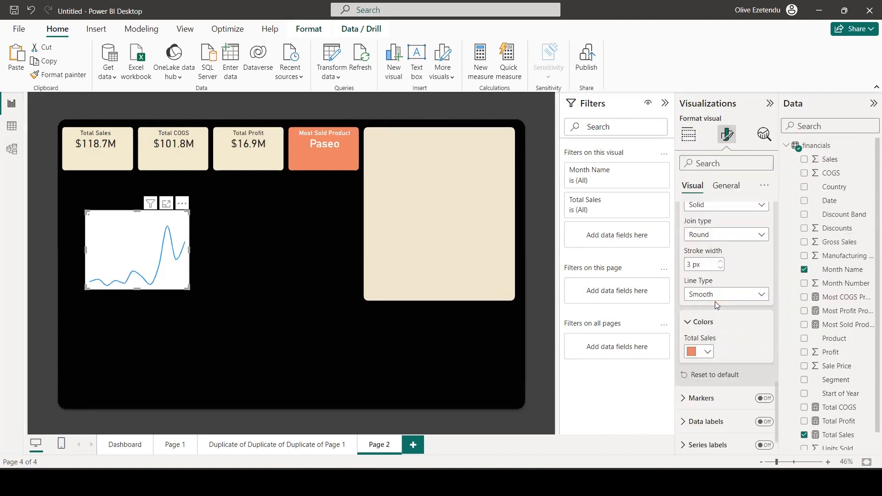
Set the line chart's background transparency to 100% and fit the chart into the lower half of the Total Sales card.
{"action": "left_click", "coordinate": [726, 186]}
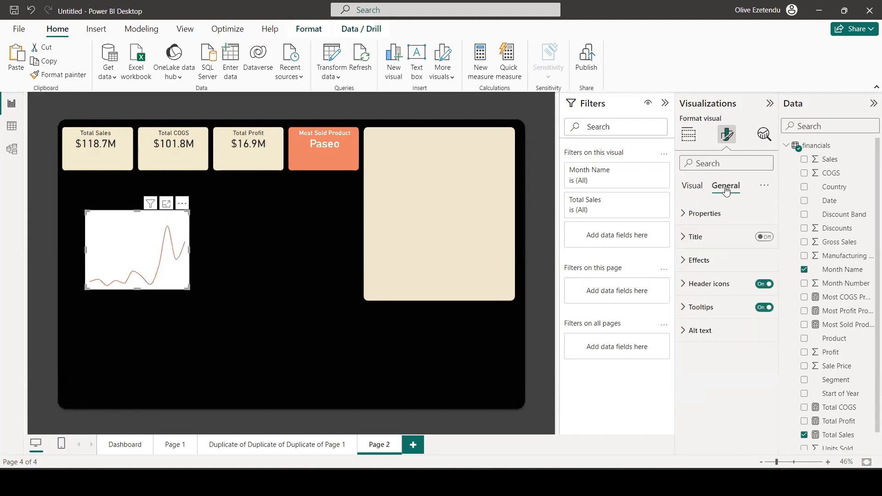
{"action": "left_click", "coordinate": [698, 262]}
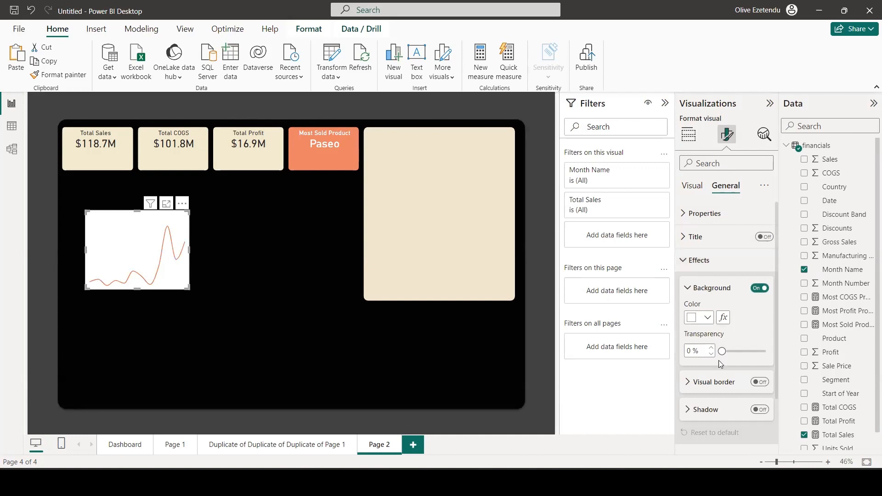
{"action": "left_click_drag", "start_coordinate": [723, 352], "coordinate": [771, 351]}
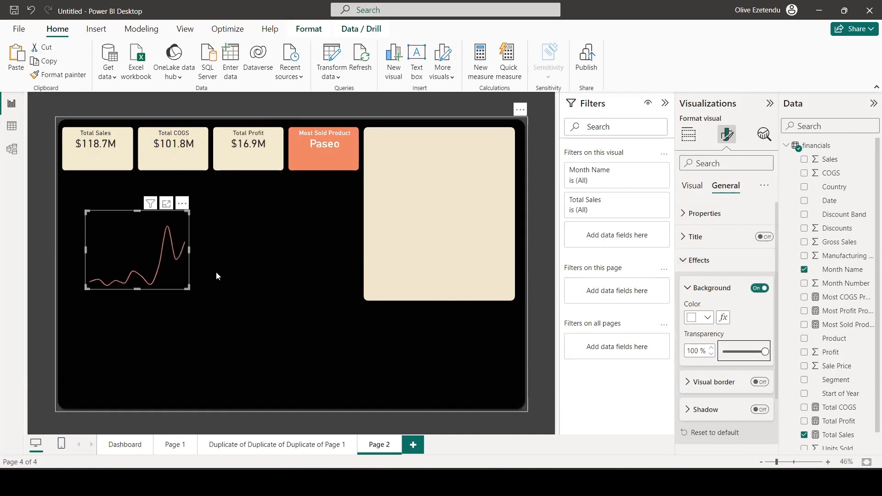
{"action": "left_click_drag", "start_coordinate": [188, 288], "coordinate": [95, 153]}
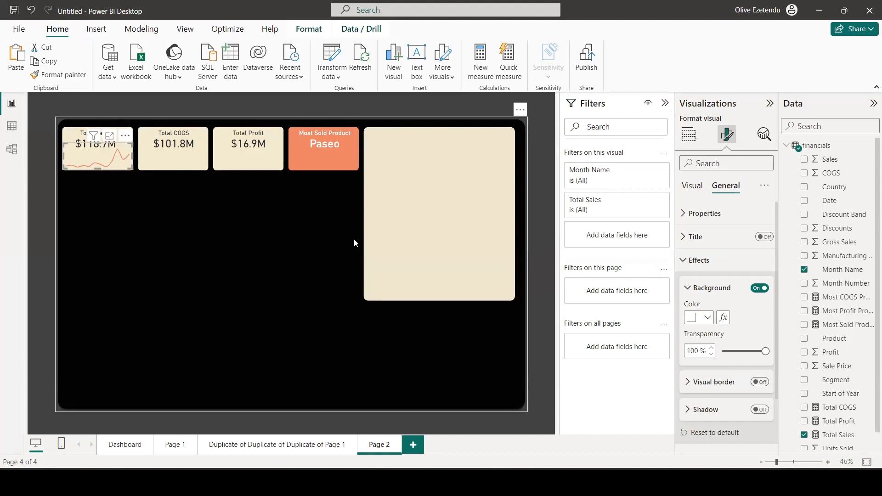
Paste three copies of the small Total Sales line chart onto the page.
{"action": "key", "text": "ctrl+v"}
{"action": "key", "text": "ctrl+v"}
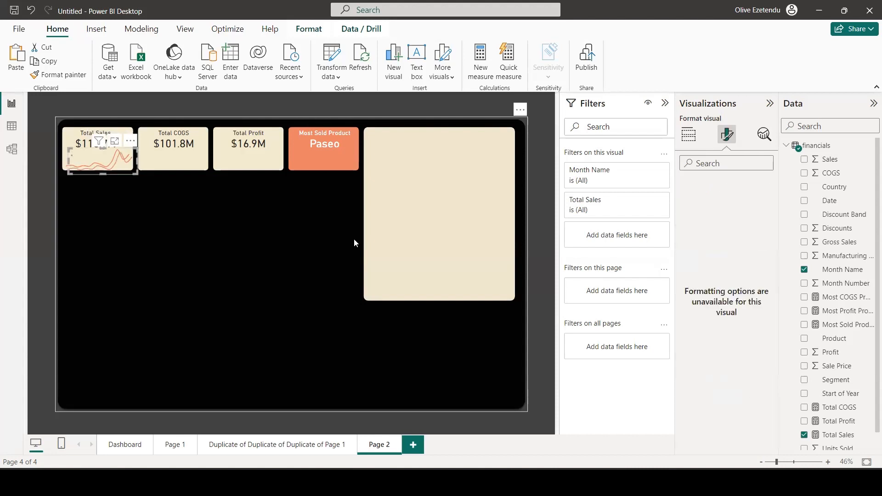
{"action": "key", "text": "ctrl+v"}
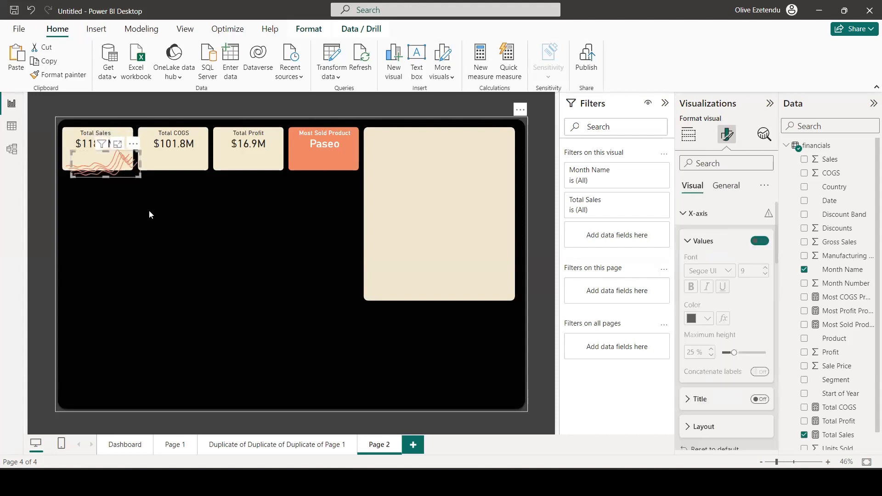
Place the chart copies on the Total COGS and Total Profit cards and at the Most Sold Product card, and clear the July cross-filter.
{"action": "left_click_drag", "start_coordinate": [149, 168], "coordinate": [334, 167]}
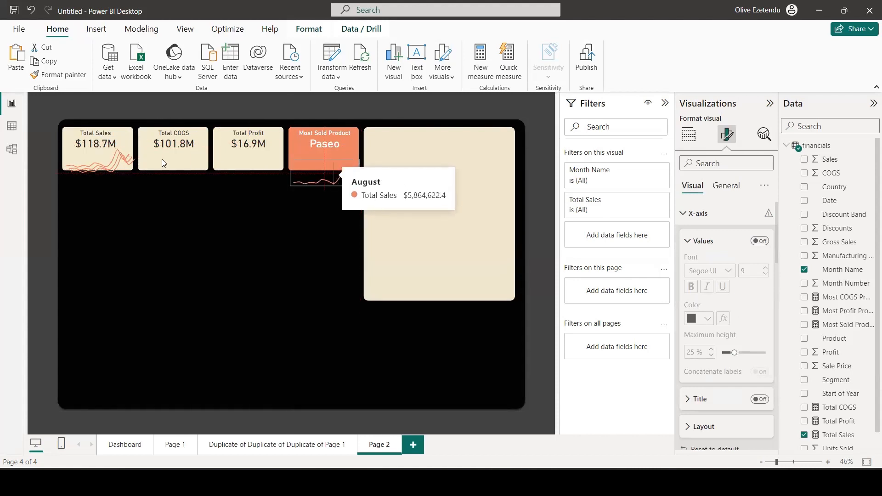
{"action": "left_click", "coordinate": [109, 162]}
{"action": "left_click_drag", "start_coordinate": [111, 158], "coordinate": [256, 152]}
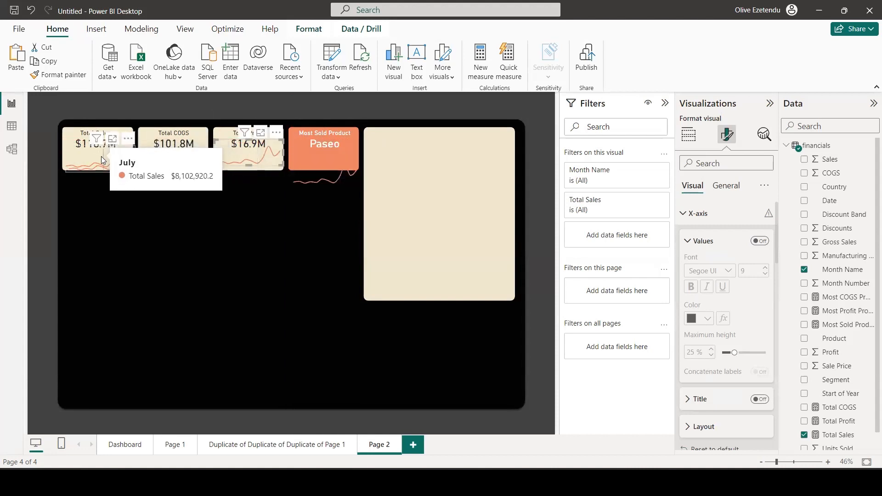
{"action": "left_click_drag", "start_coordinate": [101, 156], "coordinate": [256, 167]}
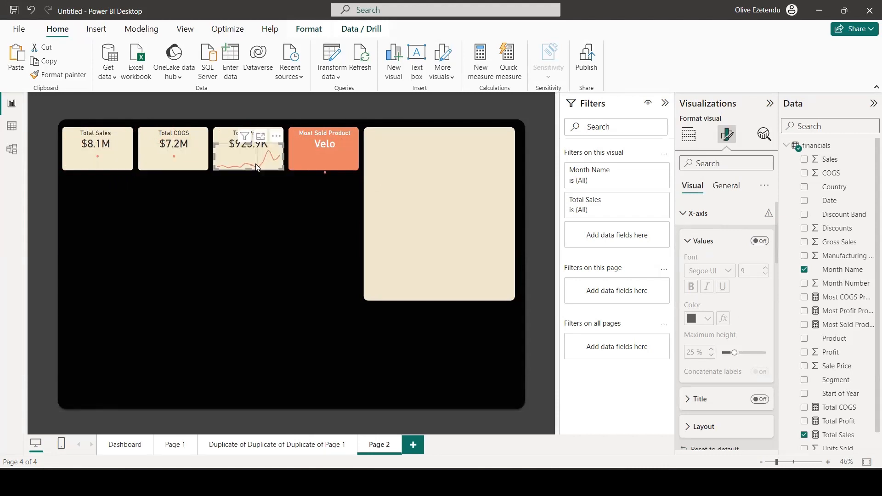
{"action": "left_click", "coordinate": [253, 166]}
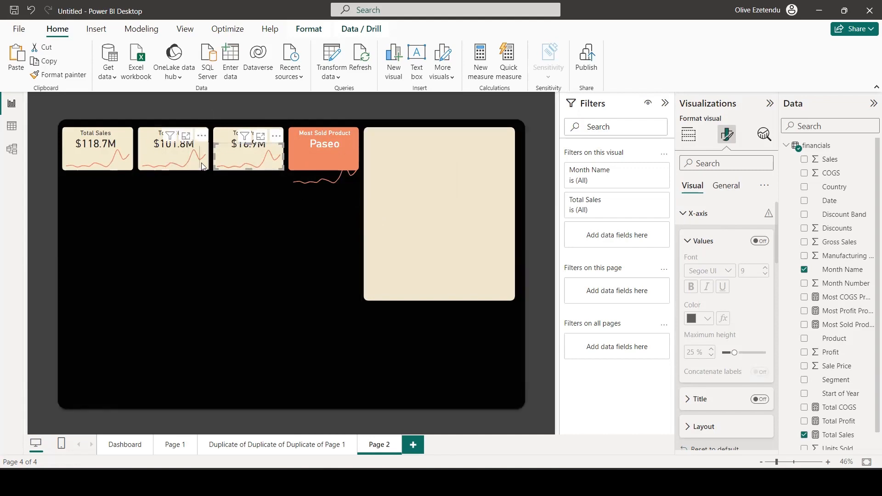
Replace Total Sales with Total COGS as the Y-axis measure of the line chart on the Total COGS card.
{"action": "mouse_move", "coordinate": [202, 164]}
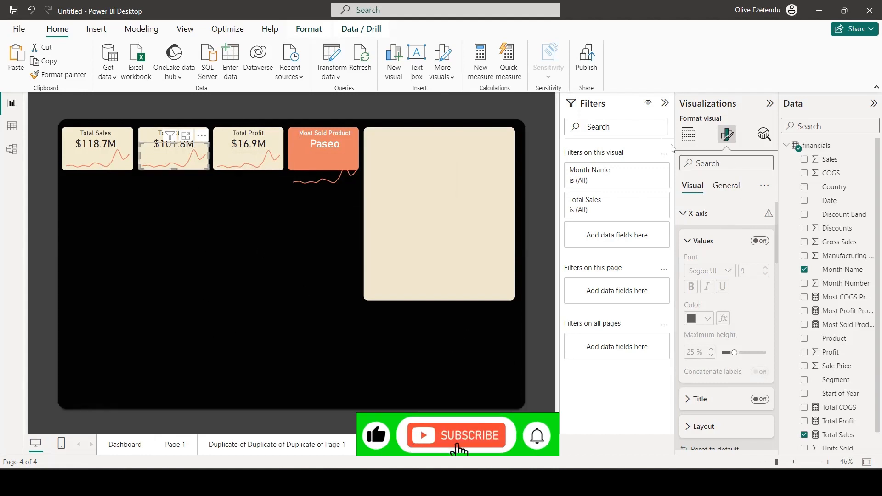
{"action": "left_click", "coordinate": [688, 135]}
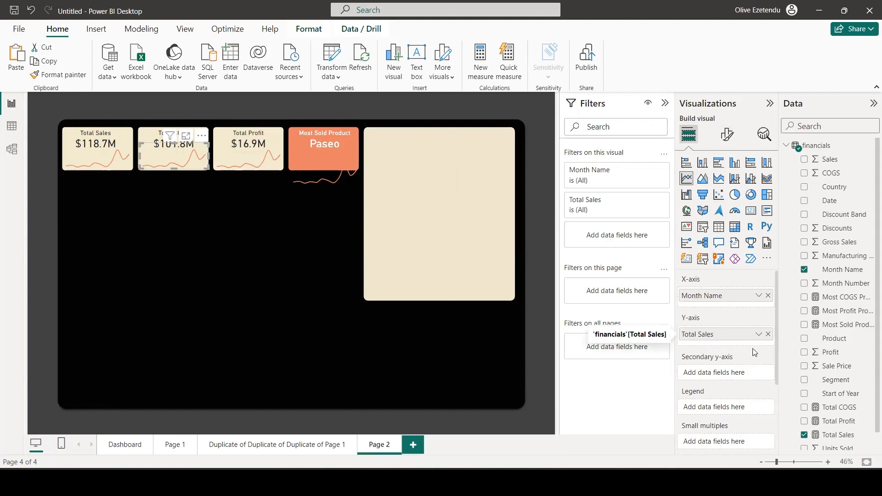
{"action": "left_click_drag", "start_coordinate": [826, 414], "coordinate": [733, 343]}
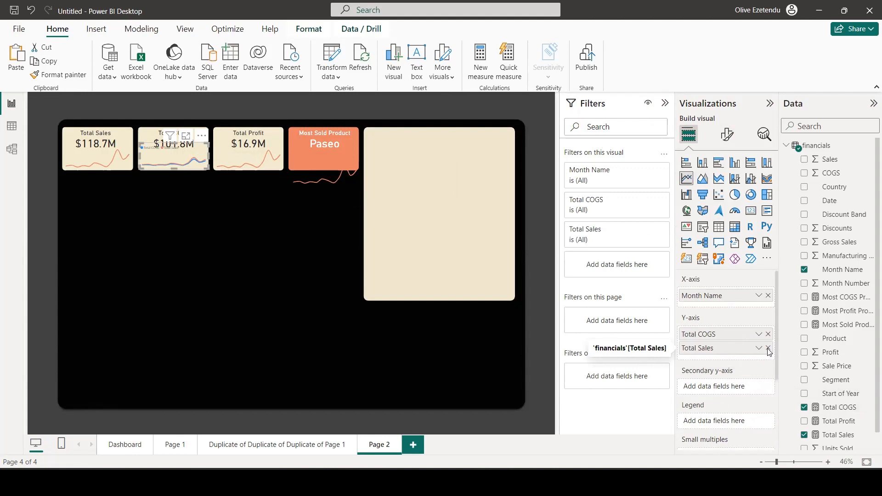
{"action": "left_click", "coordinate": [768, 349]}
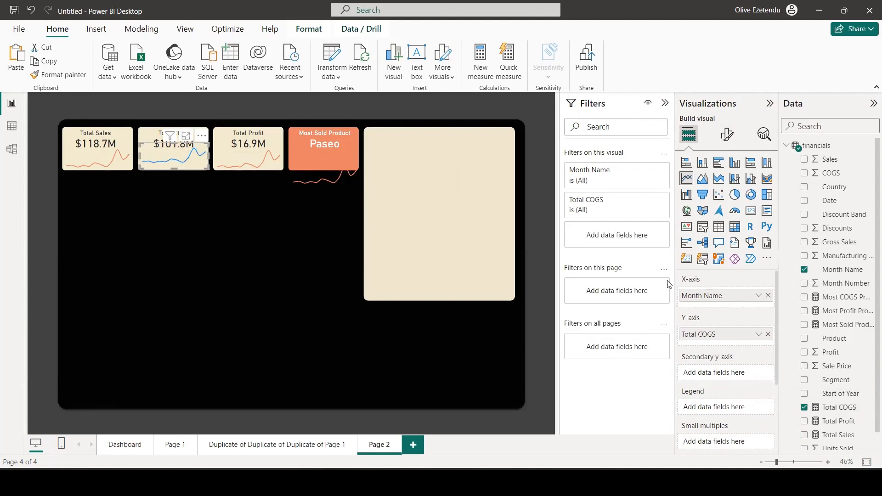
Set the Total COGS line colour to the same orange as the Total Sales line.
{"action": "left_click", "coordinate": [727, 134]}
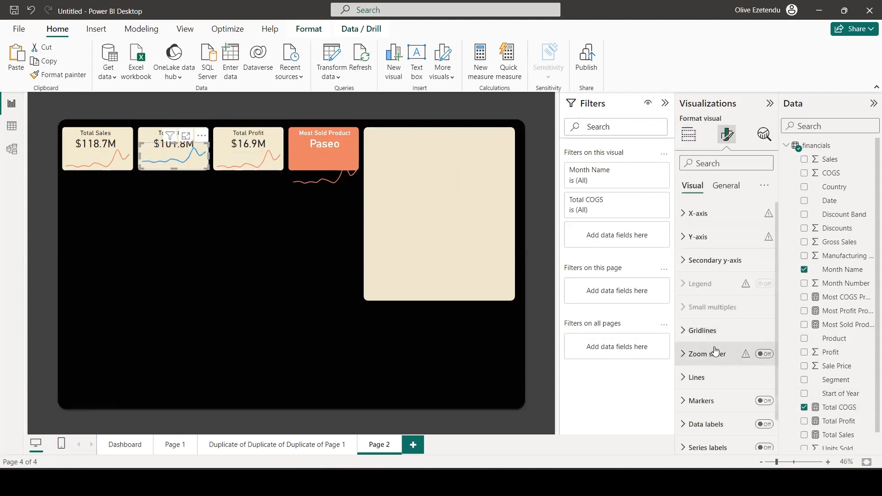
{"action": "scroll", "coordinate": [715, 350], "scroll_direction": "down", "scroll_amount": 1}
{"action": "left_click", "coordinate": [715, 351]}
{"action": "scroll", "coordinate": [719, 347], "scroll_direction": "down", "scroll_amount": 5}
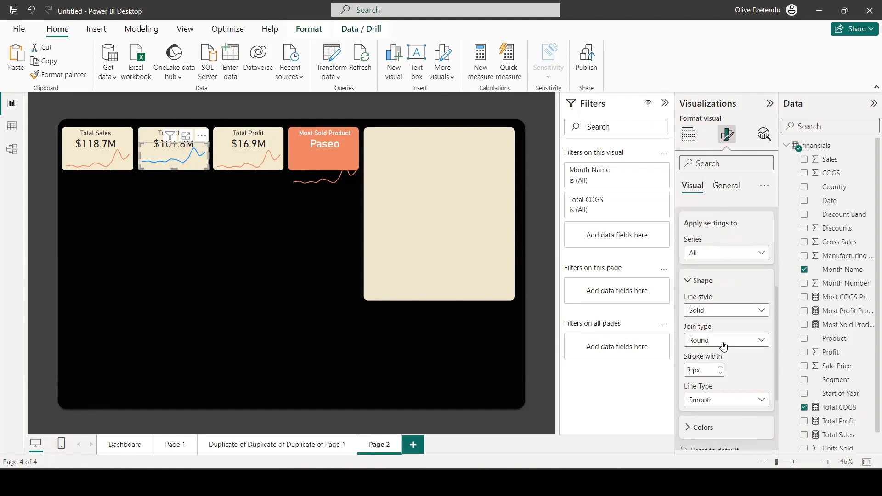
{"action": "left_click", "coordinate": [726, 321]}
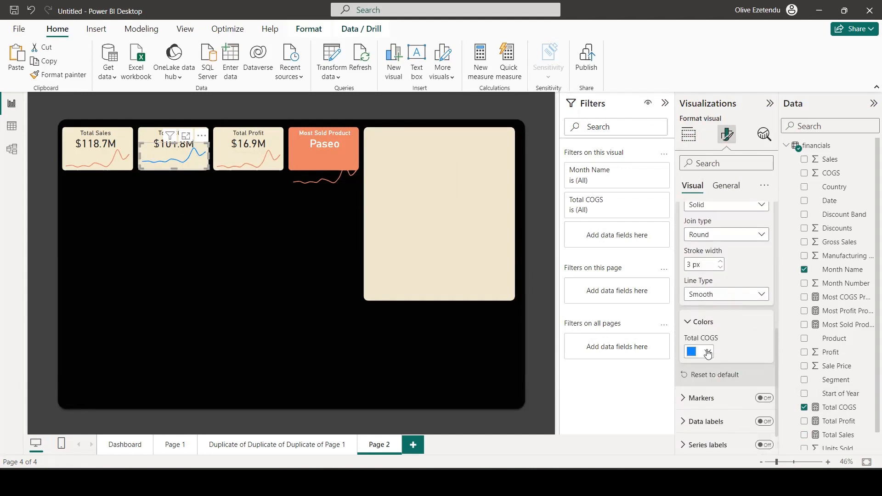
{"action": "left_click", "coordinate": [708, 352]}
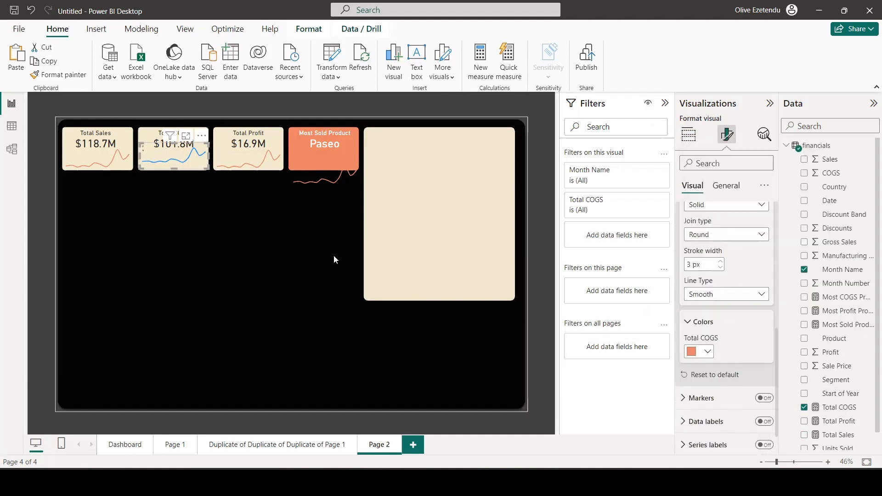
Replace Total Sales with Total Profit as the Y-axis measure of the line chart on the Total Profit card.
{"action": "left_click", "coordinate": [278, 166]}
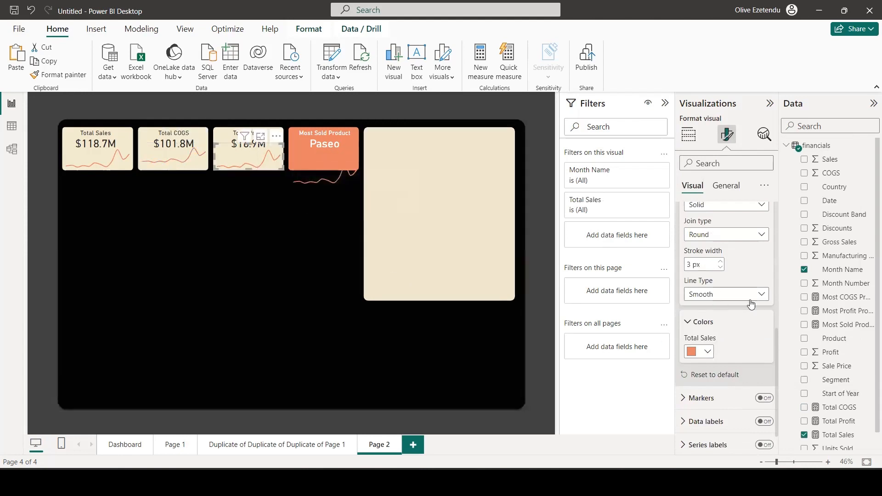
{"action": "left_click", "coordinate": [688, 135]}
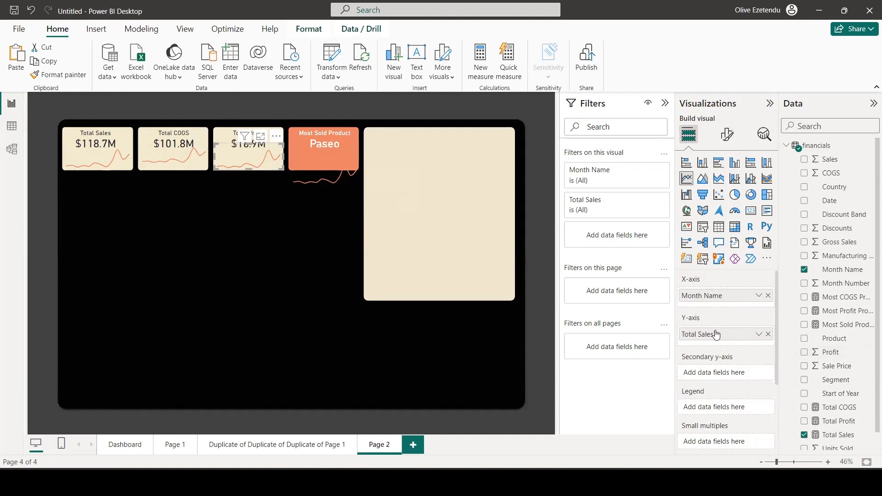
{"action": "left_click_drag", "start_coordinate": [842, 422], "coordinate": [754, 342]}
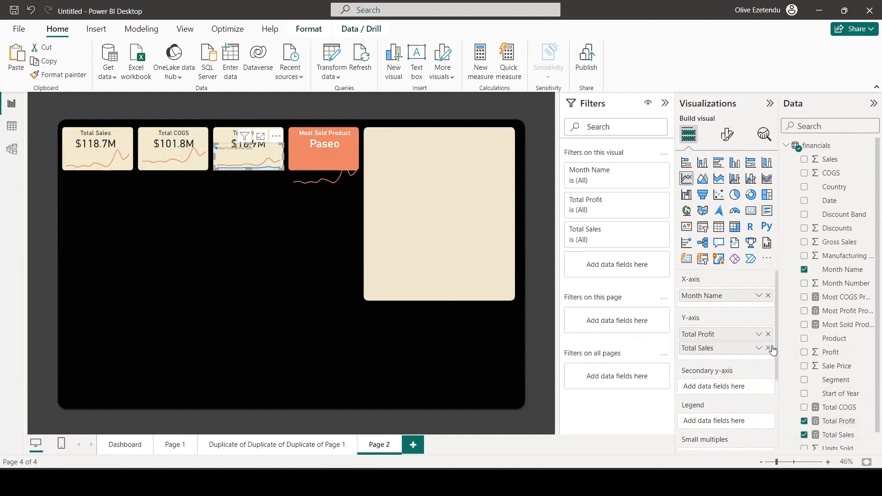
{"action": "left_click", "coordinate": [767, 348]}
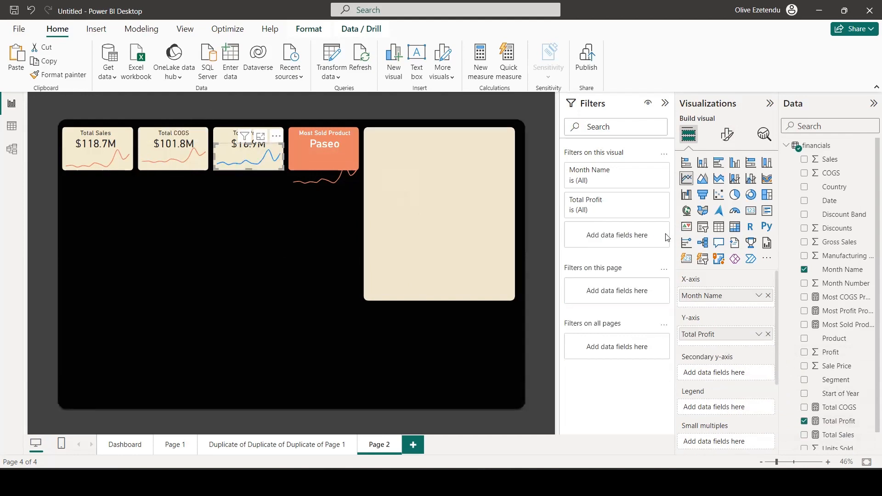
Set the Total Profit line colour to the same orange as the other KPI trend lines.
{"action": "left_click", "coordinate": [723, 135]}
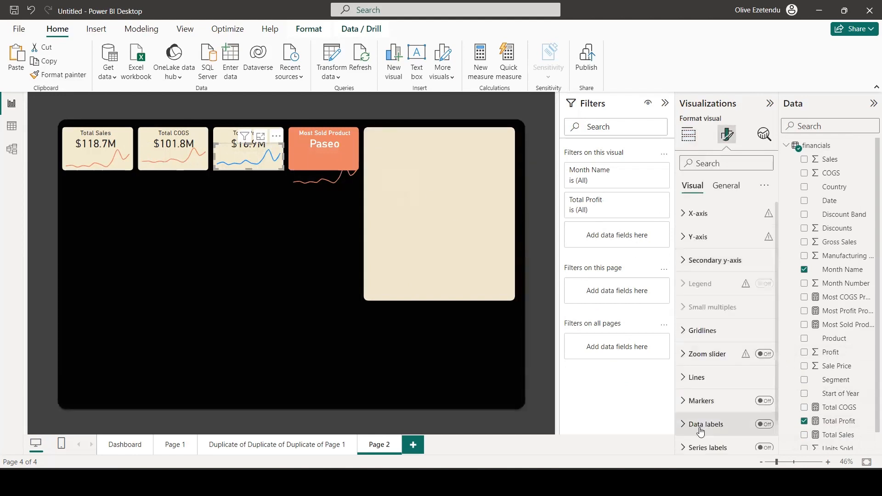
{"action": "left_click", "coordinate": [697, 377]}
{"action": "scroll", "coordinate": [722, 360], "scroll_direction": "down", "scroll_amount": 6}
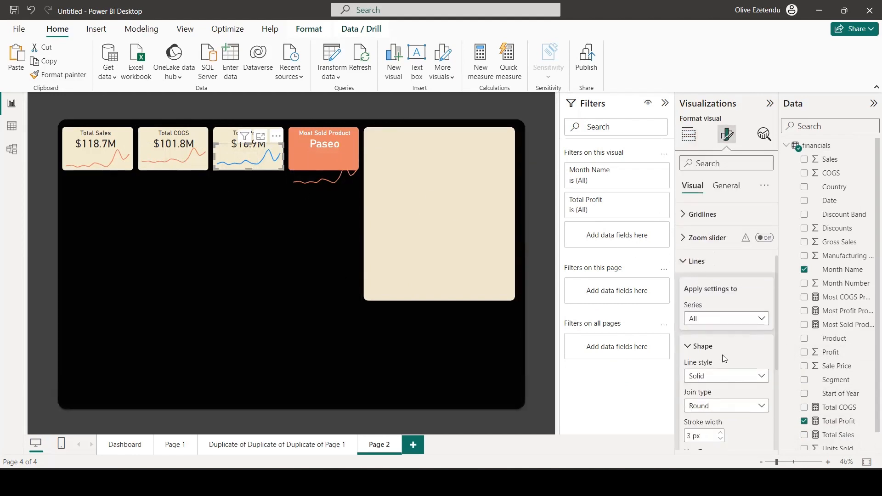
{"action": "left_click", "coordinate": [714, 334]}
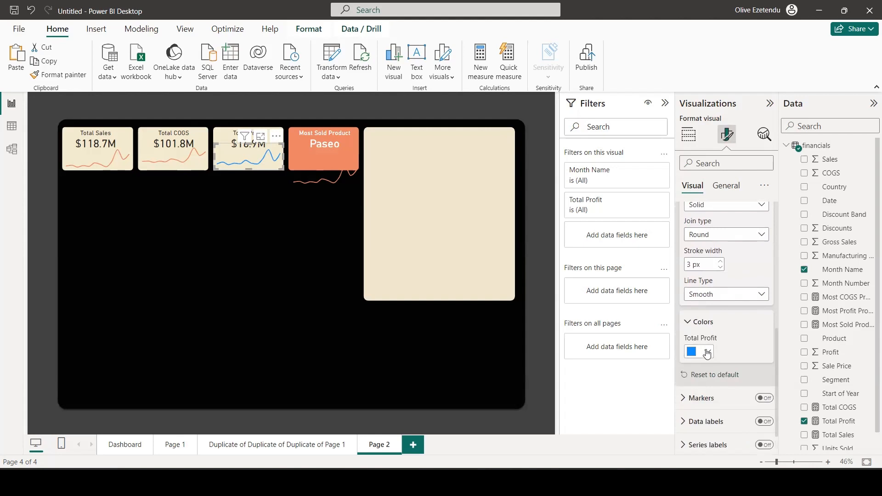
{"action": "left_click", "coordinate": [706, 353]}
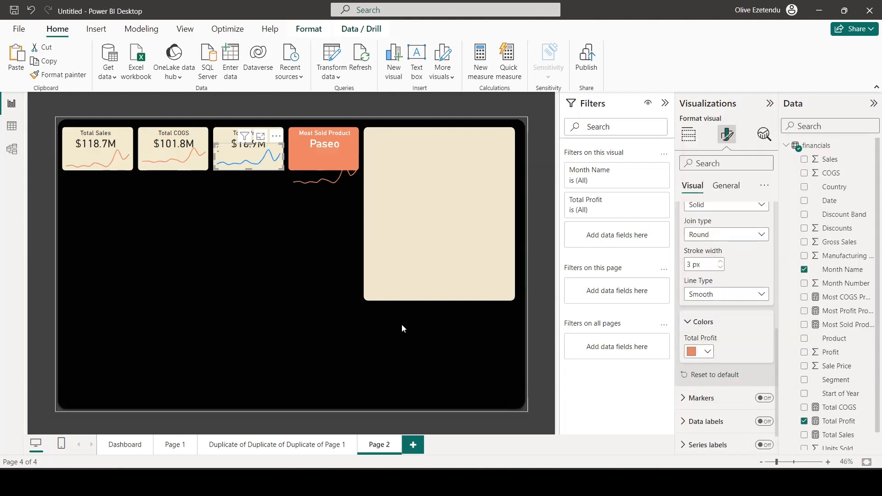
Set the line colour of the Most Sold Product chart to cream #FCF4D9 and move the chart up onto its card.
{"action": "mouse_move", "coordinate": [321, 180]}
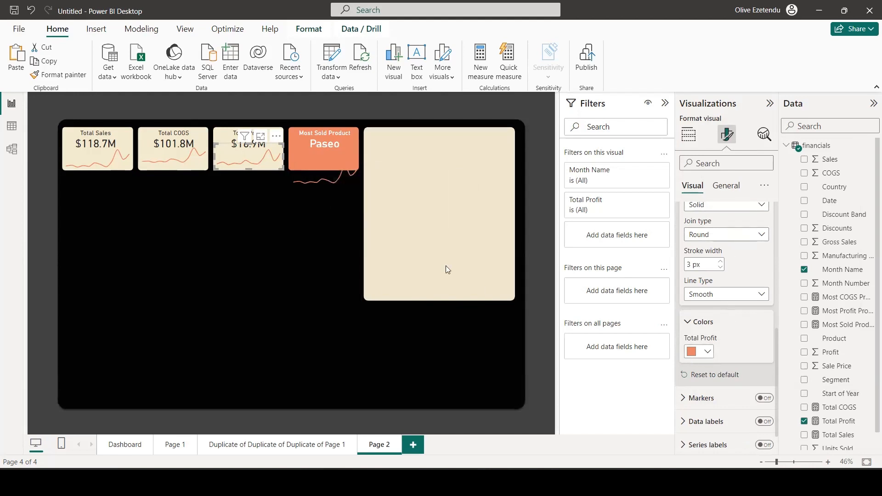
{"action": "left_click", "coordinate": [330, 185]}
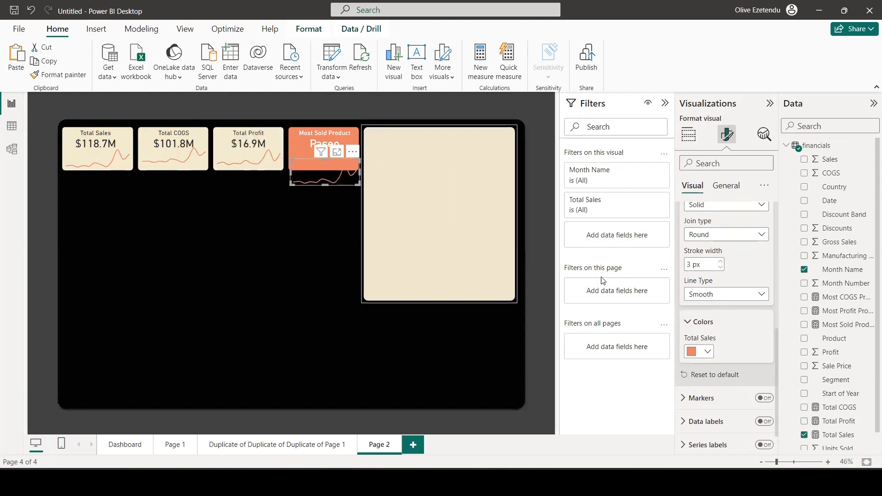
{"action": "left_click", "coordinate": [707, 351]}
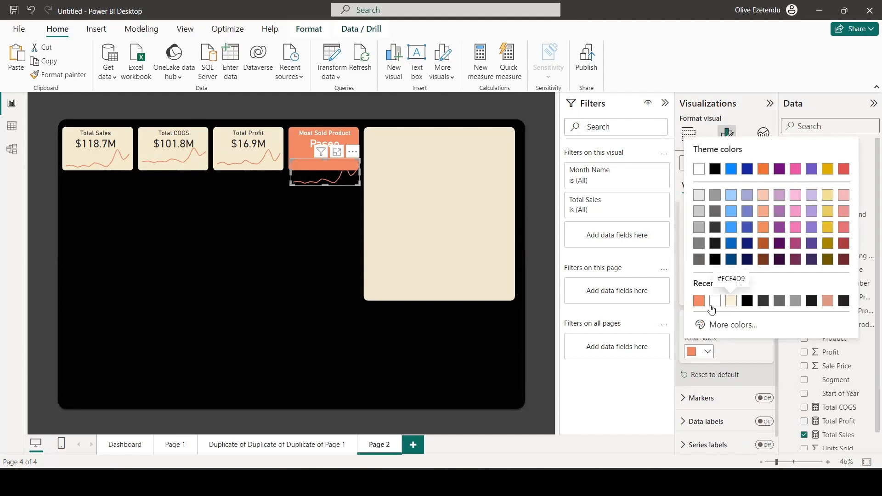
{"action": "left_click", "coordinate": [731, 301]}
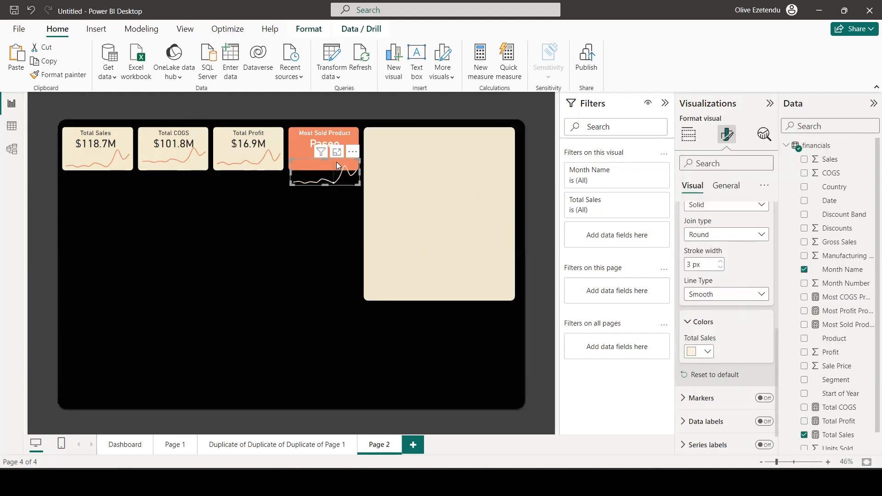
{"action": "left_click_drag", "start_coordinate": [337, 161], "coordinate": [335, 151]}
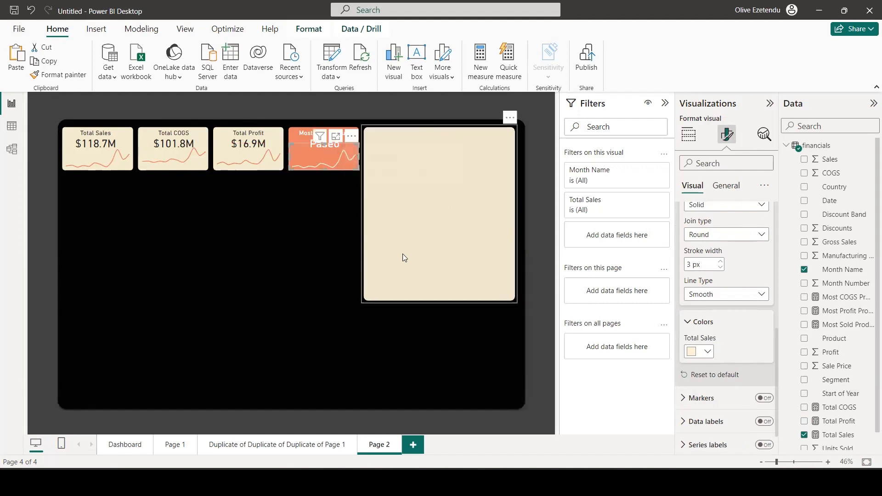
{"action": "left_click", "coordinate": [514, 396]}
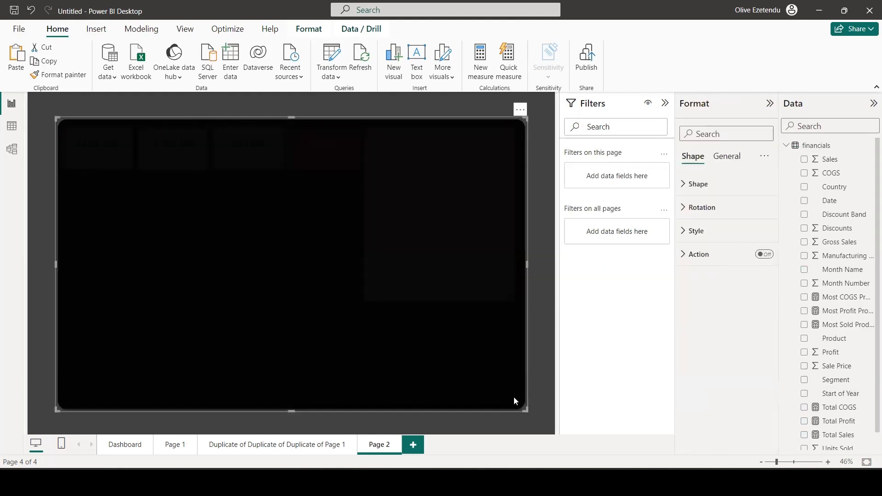
{"action": "left_click", "coordinate": [543, 412]}
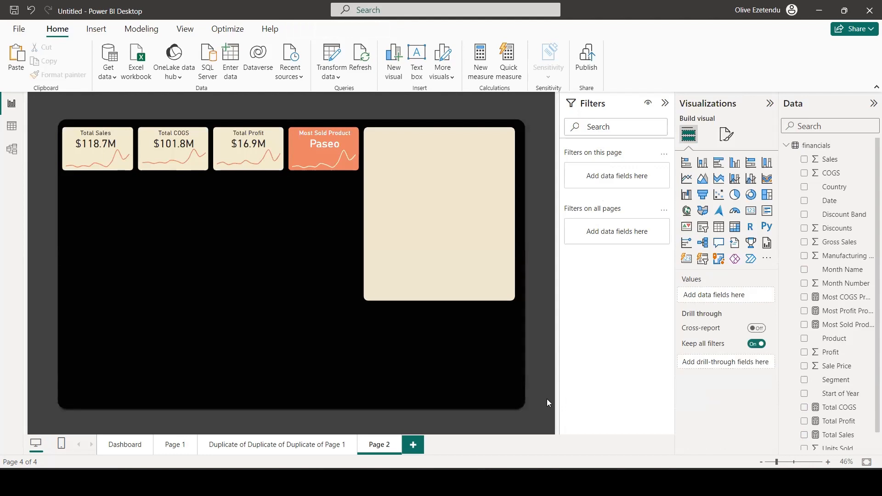
Check the finished dashboard page for reference, and add an enlarged clustered bar chart on Page 2 beneath the Total Sales card.
{"action": "left_click", "coordinate": [328, 450]}
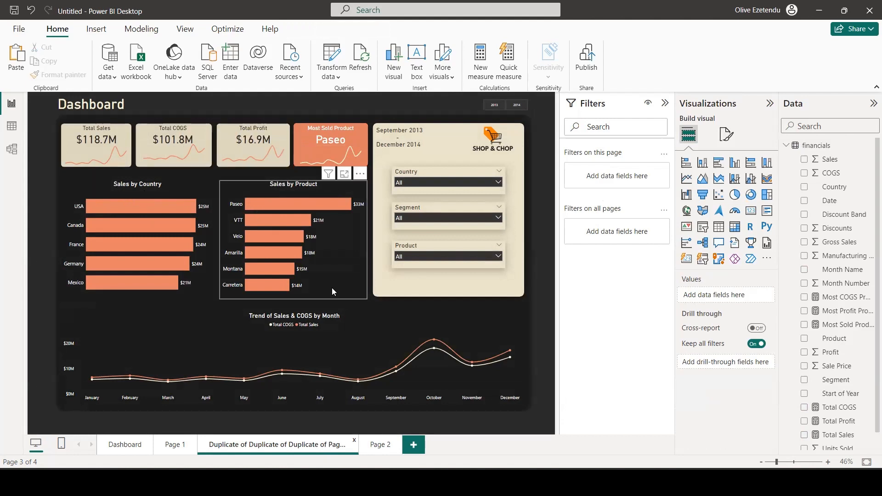
{"action": "left_click", "coordinate": [379, 449]}
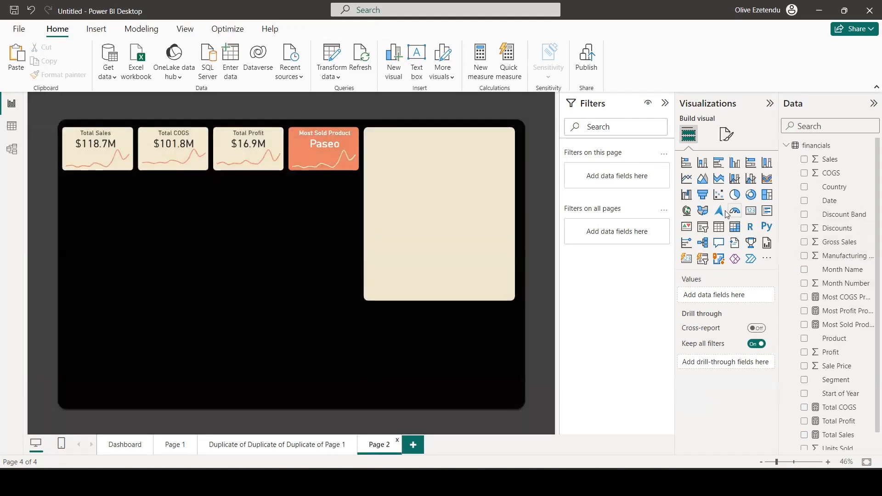
{"action": "left_click", "coordinate": [718, 166]}
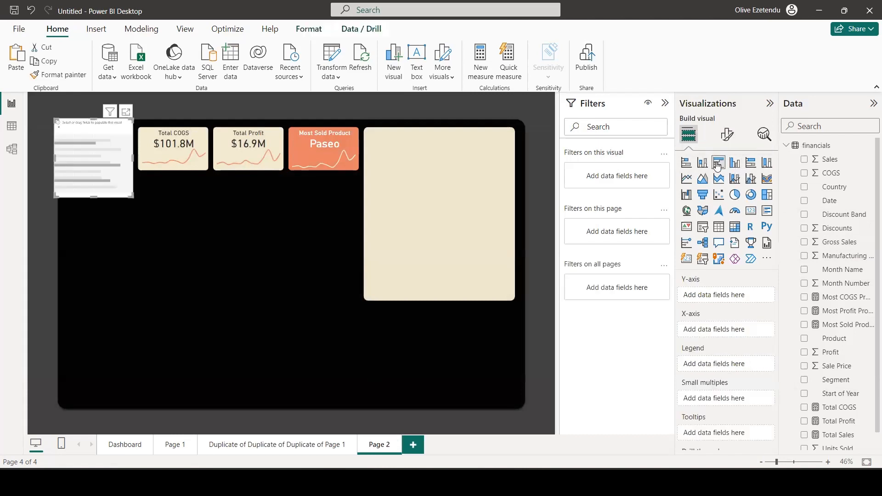
{"action": "left_click_drag", "start_coordinate": [72, 166], "coordinate": [99, 239]}
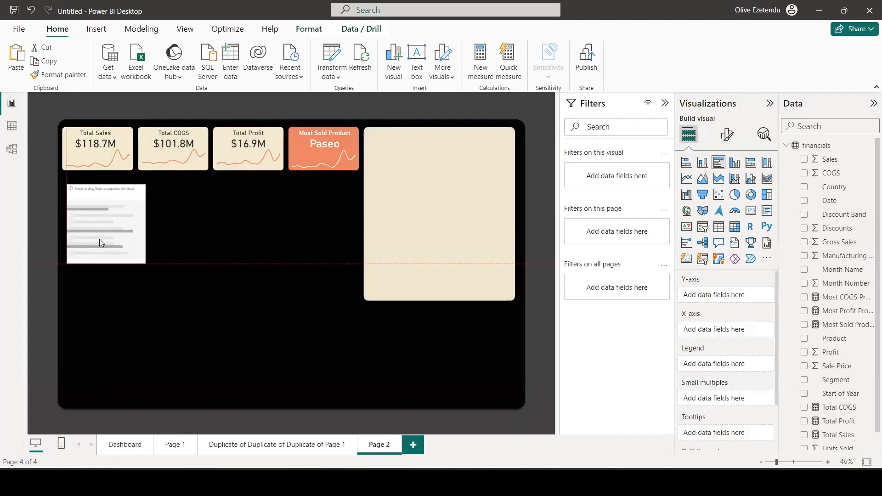
{"action": "left_click_drag", "start_coordinate": [146, 263], "coordinate": [173, 290]}
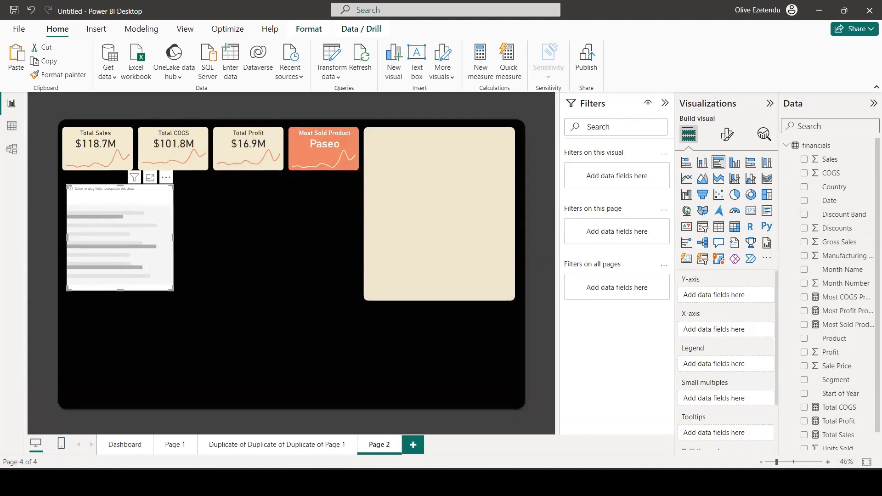
Chart Total Sales by Country in the bar chart and enlarge it to span about two KPI cards.
{"action": "left_click", "coordinate": [804, 435]}
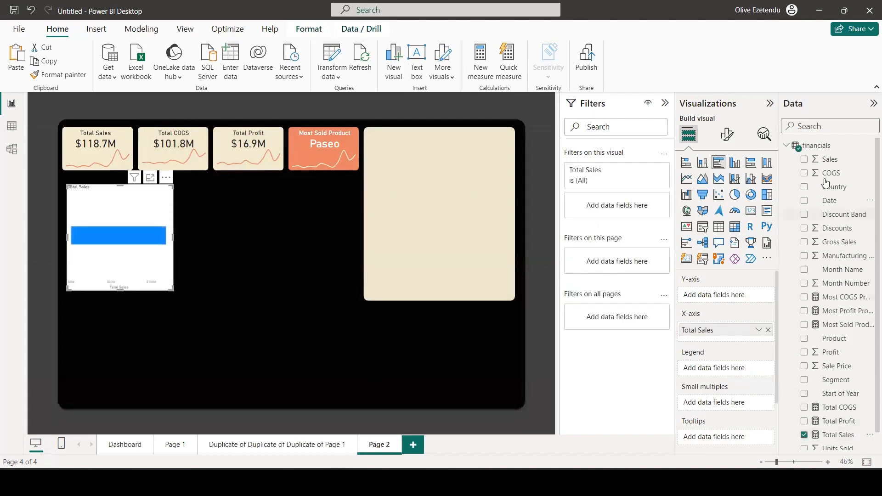
{"action": "left_click", "coordinate": [810, 187]}
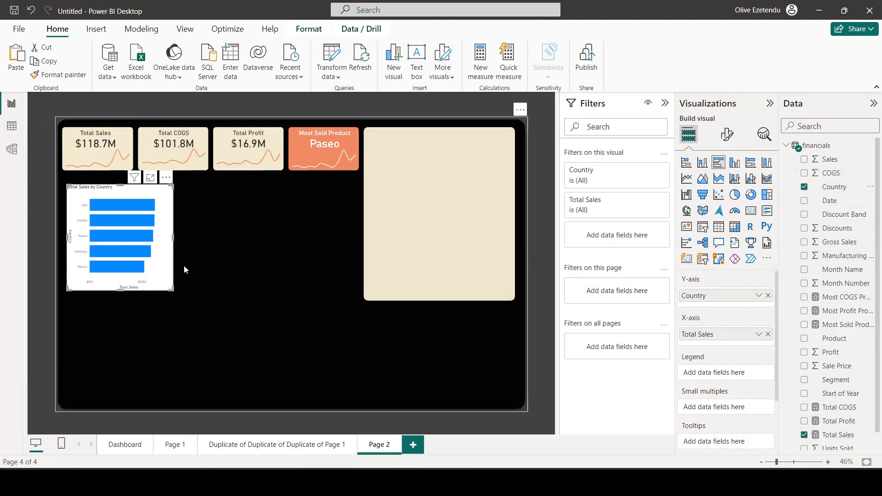
{"action": "left_click_drag", "start_coordinate": [170, 287], "coordinate": [213, 302]}
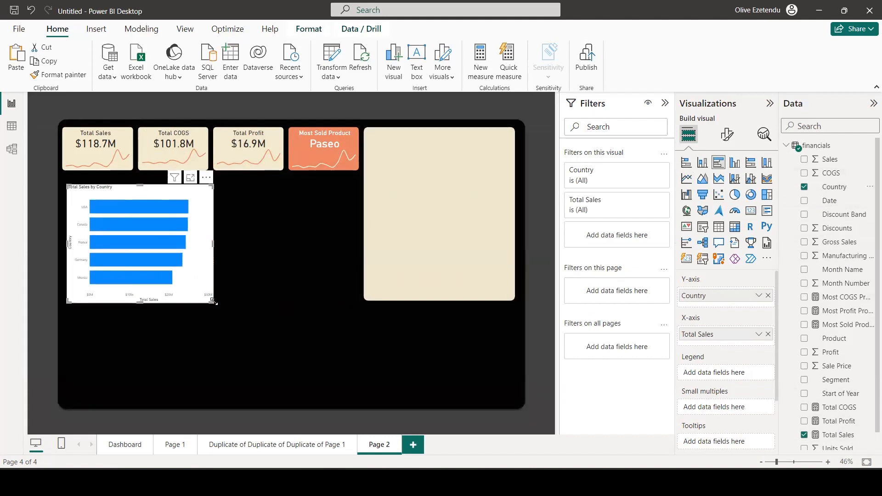
Turn off the Y-axis title of the Country bar chart and set its Y-axis values to font size 12.
{"action": "left_click", "coordinate": [730, 138]}
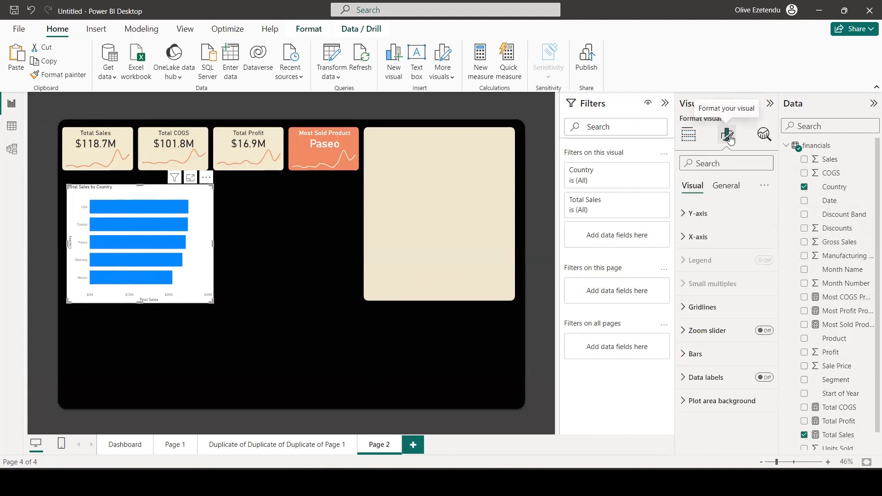
{"action": "left_click", "coordinate": [718, 216]}
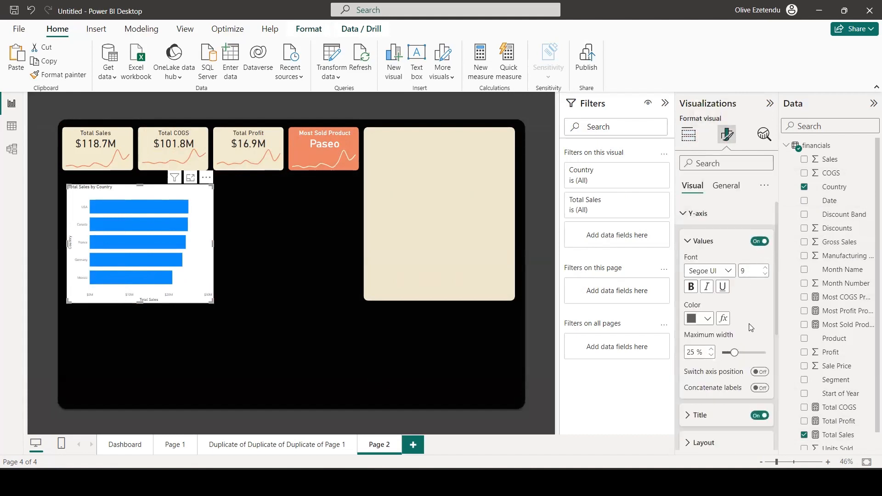
{"action": "left_click", "coordinate": [758, 415]}
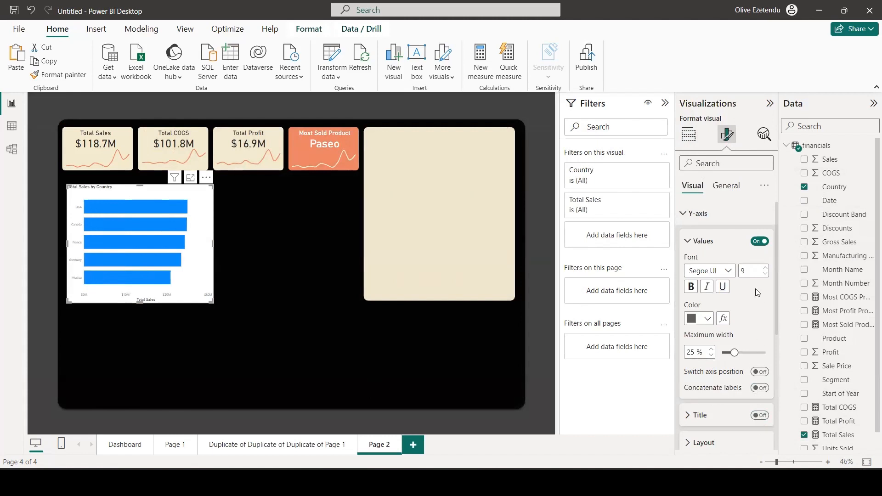
{"action": "scroll", "coordinate": [740, 264], "scroll_direction": "down", "scroll_amount": 3}
{"action": "scroll", "coordinate": [742, 263], "scroll_direction": "up", "scroll_amount": 3}
{"action": "left_click", "coordinate": [765, 270]}
{"action": "left_click", "coordinate": [765, 270]}
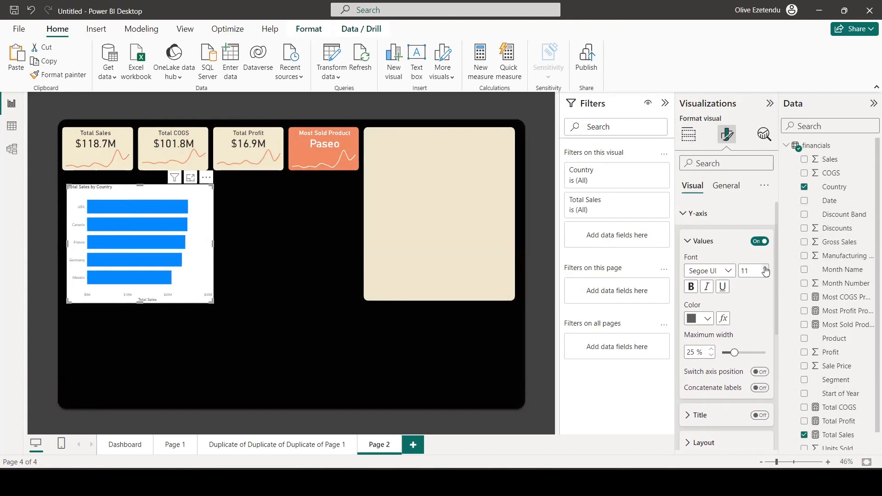
{"action": "left_click", "coordinate": [765, 269]}
Turn off the X-axis values and X-axis title of the Country bar chart.
{"action": "scroll", "coordinate": [754, 311], "scroll_direction": "down", "scroll_amount": 5}
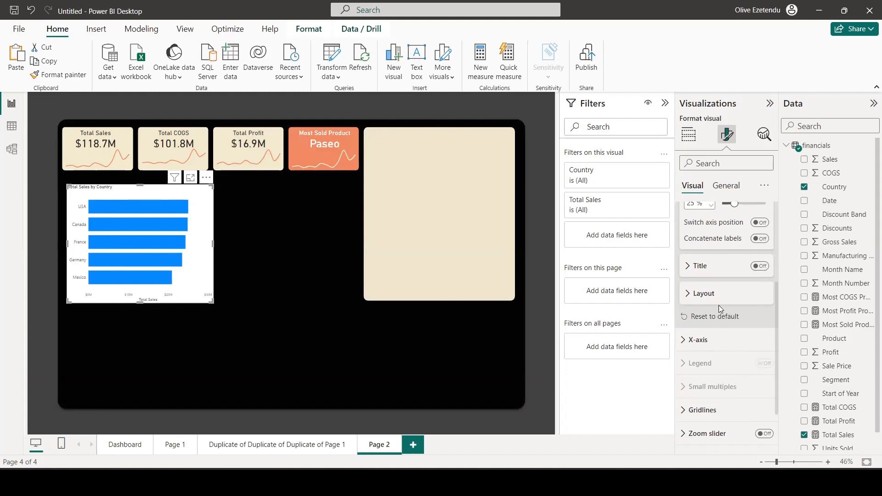
{"action": "left_click", "coordinate": [689, 275]}
{"action": "scroll", "coordinate": [734, 280], "scroll_direction": "down", "scroll_amount": 2}
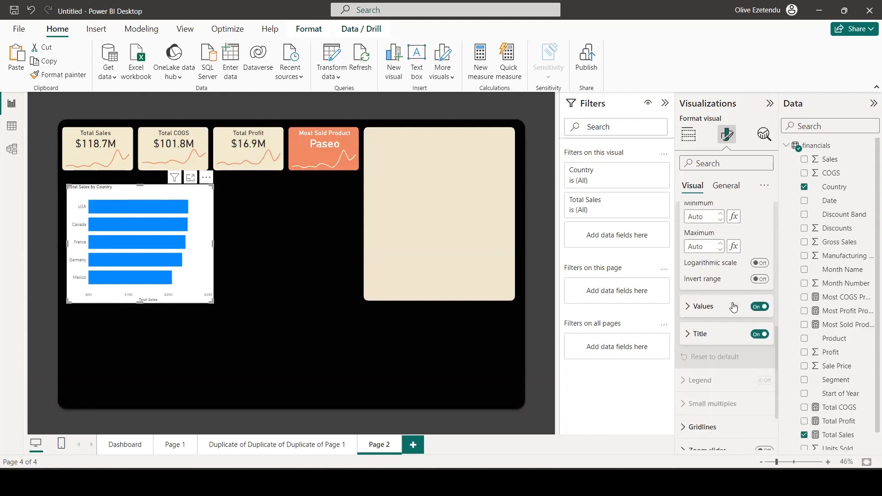
{"action": "left_click", "coordinate": [758, 273]}
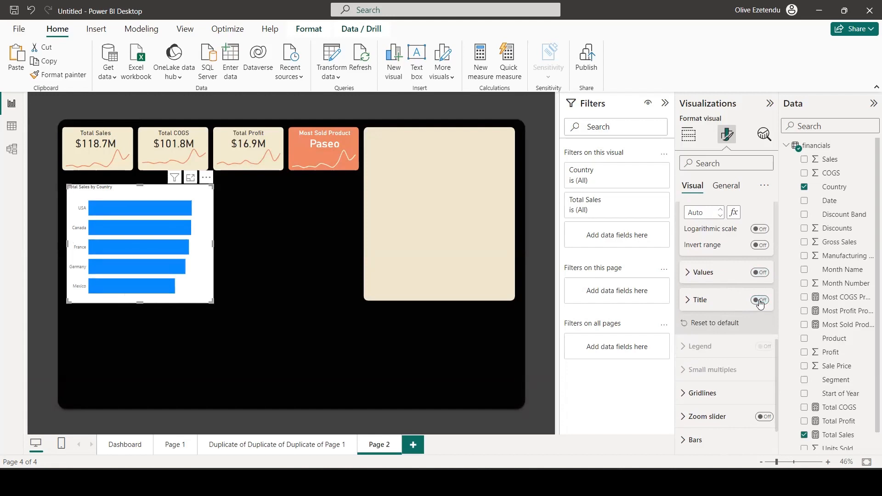
{"action": "left_click", "coordinate": [760, 302]}
{"action": "scroll", "coordinate": [693, 321], "scroll_direction": "down", "scroll_amount": 1}
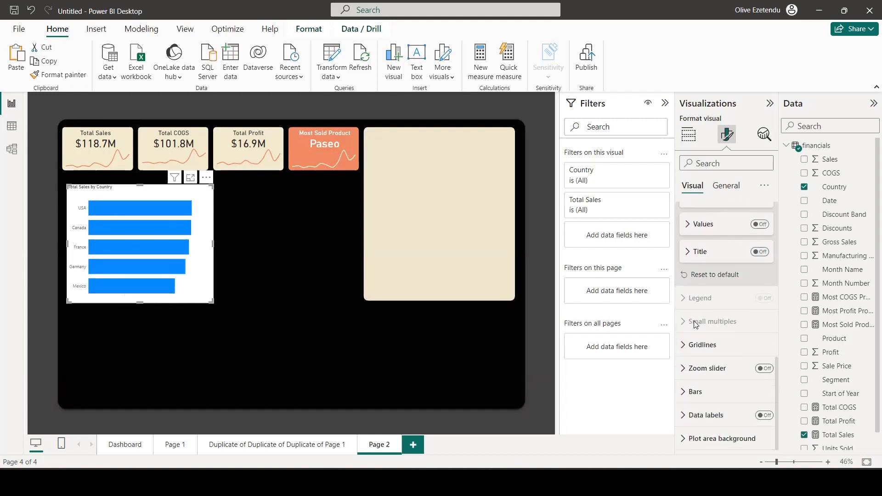
Turn on data labels for the Country bar chart and format their values in white at font size 12.
{"action": "left_click", "coordinate": [766, 415]}
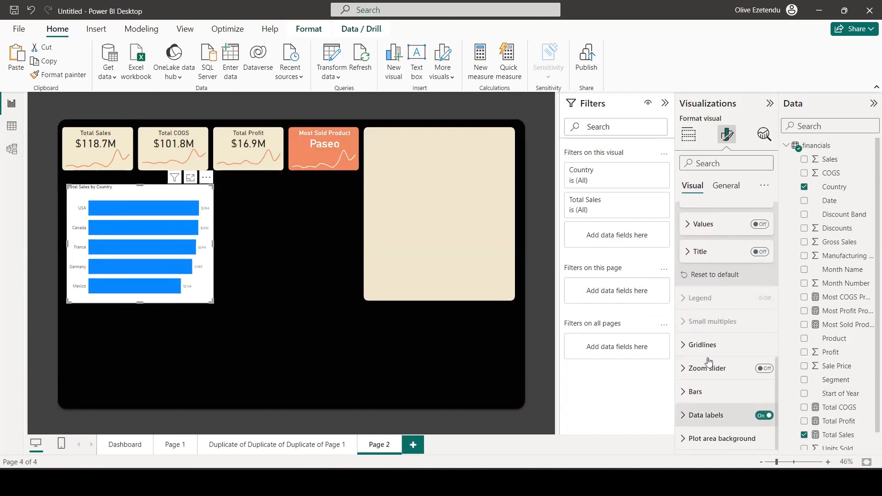
{"action": "left_click", "coordinate": [687, 416]}
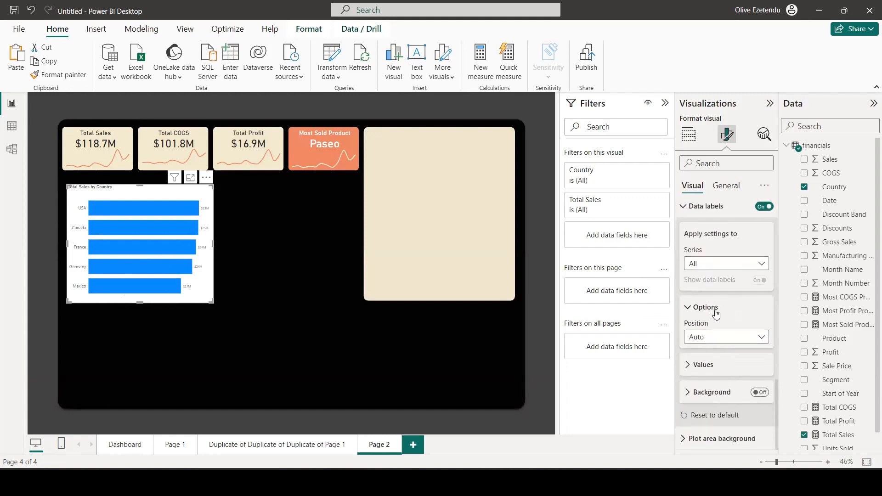
{"action": "left_click", "coordinate": [689, 367]}
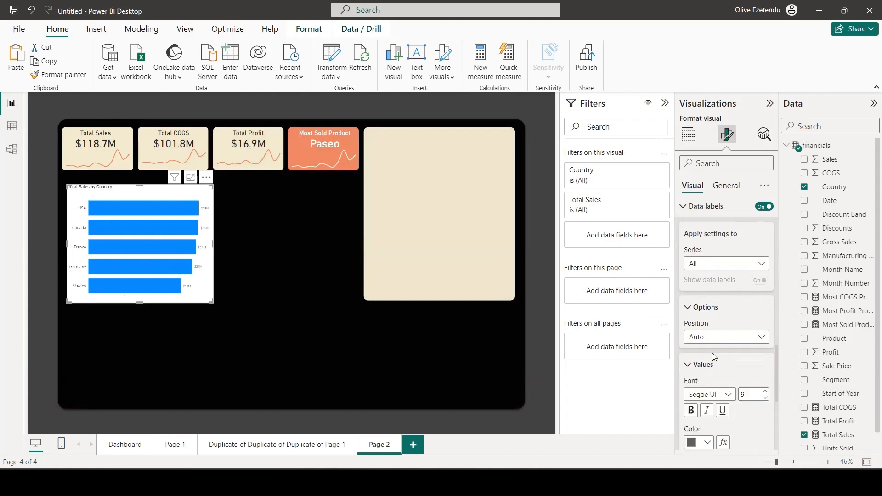
{"action": "left_click", "coordinate": [765, 243]}
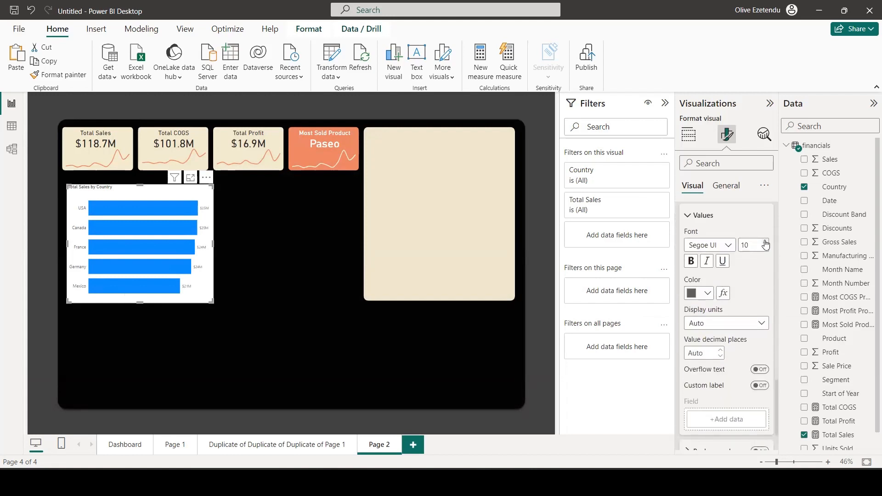
{"action": "left_click", "coordinate": [765, 243]}
{"action": "left_click", "coordinate": [766, 243]}
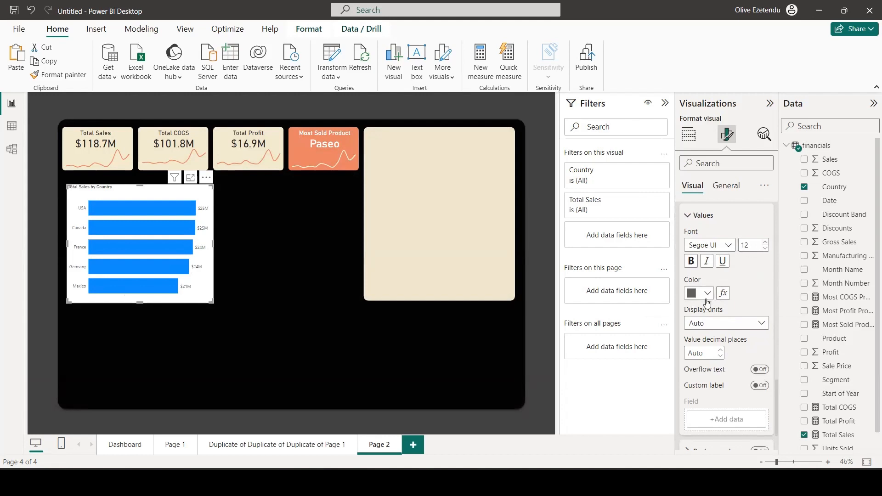
{"action": "left_click", "coordinate": [707, 295]}
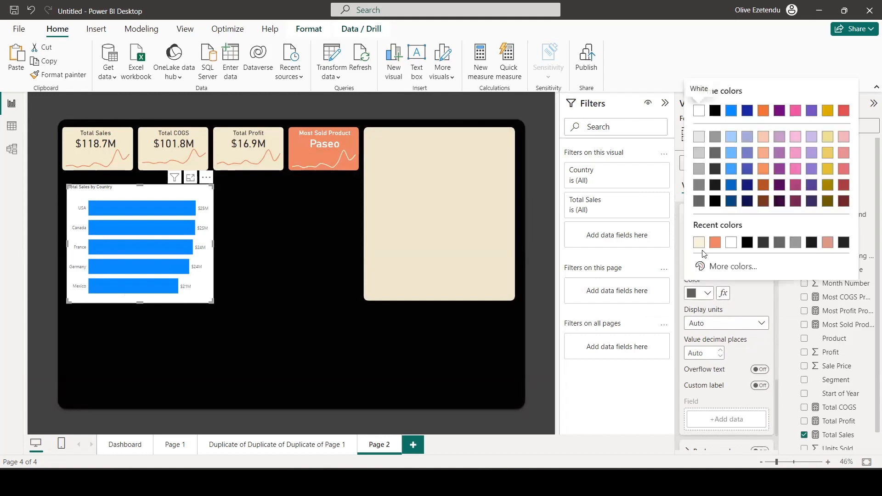
{"action": "left_click", "coordinate": [730, 242]}
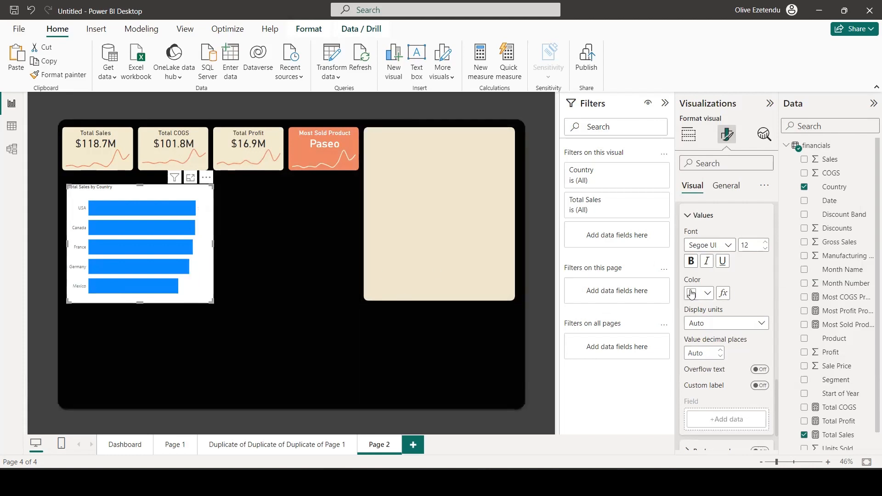
{"action": "scroll", "coordinate": [738, 297], "scroll_direction": "up", "scroll_amount": 5}
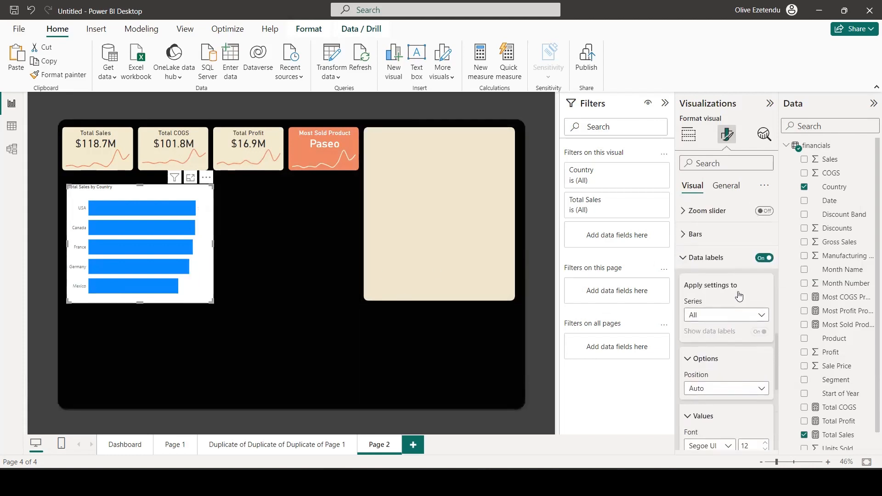
Set the Y-axis values' color to white in the Country bar chart.
{"action": "scroll", "coordinate": [737, 294], "scroll_direction": "up", "scroll_amount": 5}
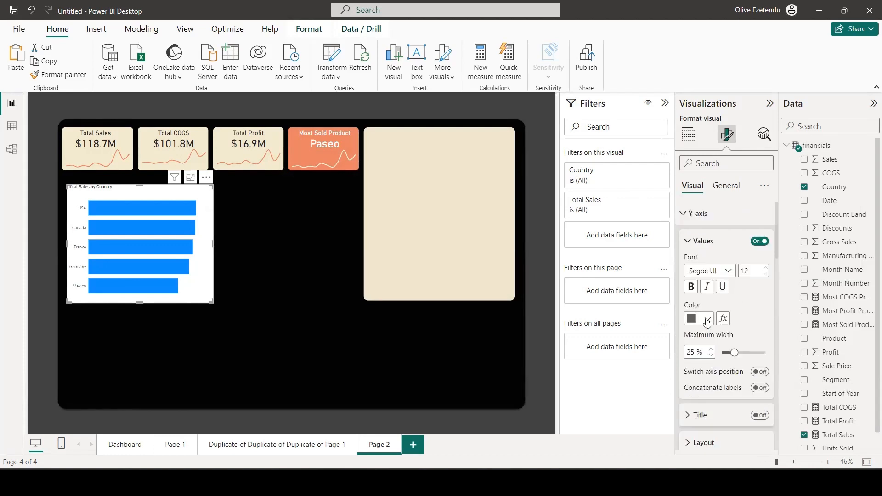
{"action": "left_click", "coordinate": [707, 320]}
{"action": "left_click", "coordinate": [699, 270]}
Shorten the Country bar chart's title to "Sales by Country" and set its font size to 22.
{"action": "left_click", "coordinate": [726, 186]}
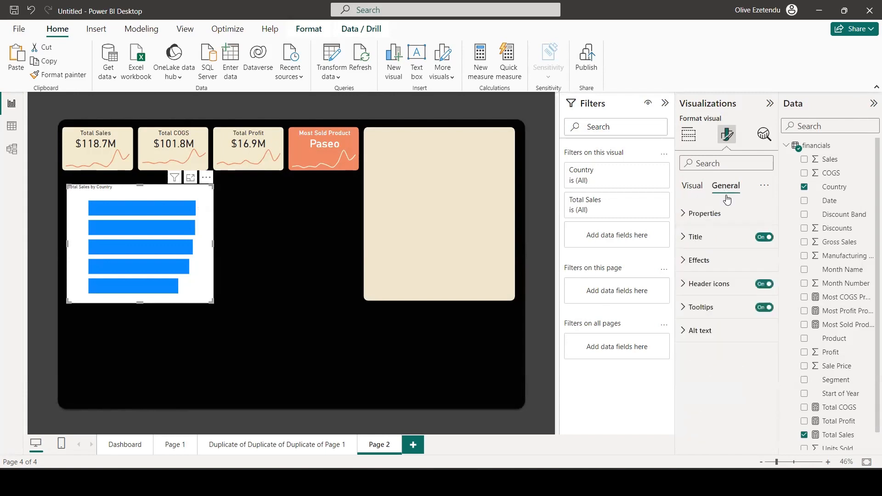
{"action": "left_click", "coordinate": [695, 237]}
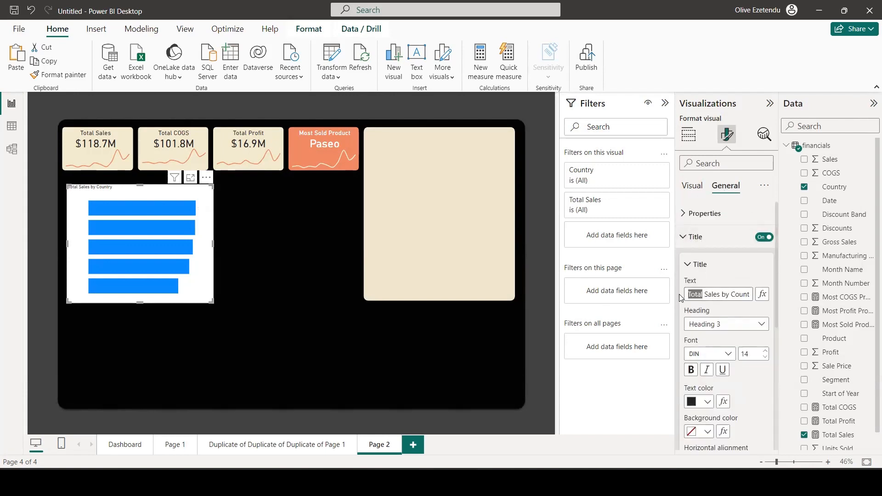
{"action": "key", "text": "BackSpace"}
{"action": "key", "text": "Delete"}
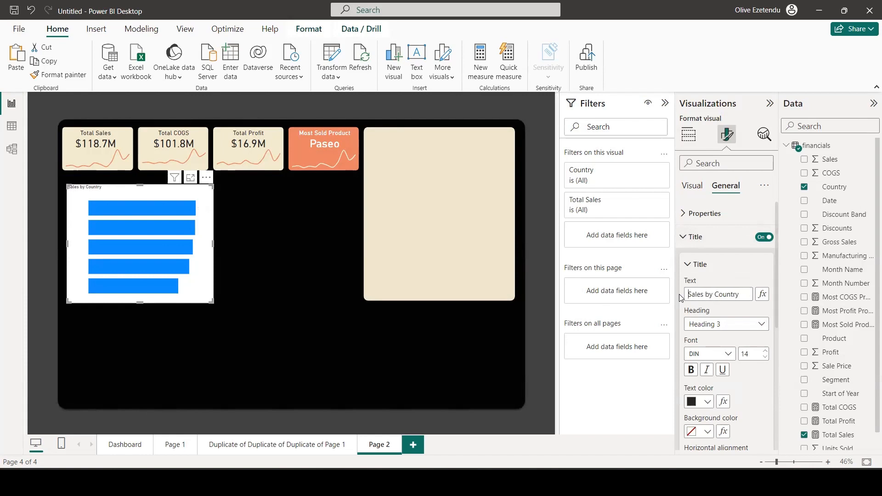
{"action": "left_click", "coordinate": [766, 350]}
{"action": "left_click", "coordinate": [765, 351]}
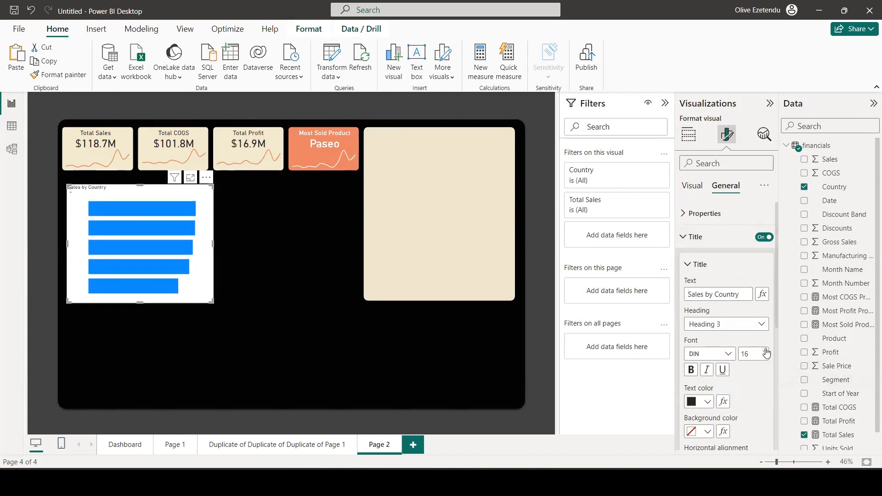
{"action": "left_click", "coordinate": [765, 351]}
{"action": "left_click", "coordinate": [765, 351]}
{"action": "left_click", "coordinate": [765, 351]}
{"action": "left_click", "coordinate": [765, 351]}
{"action": "left_click", "coordinate": [765, 351]}
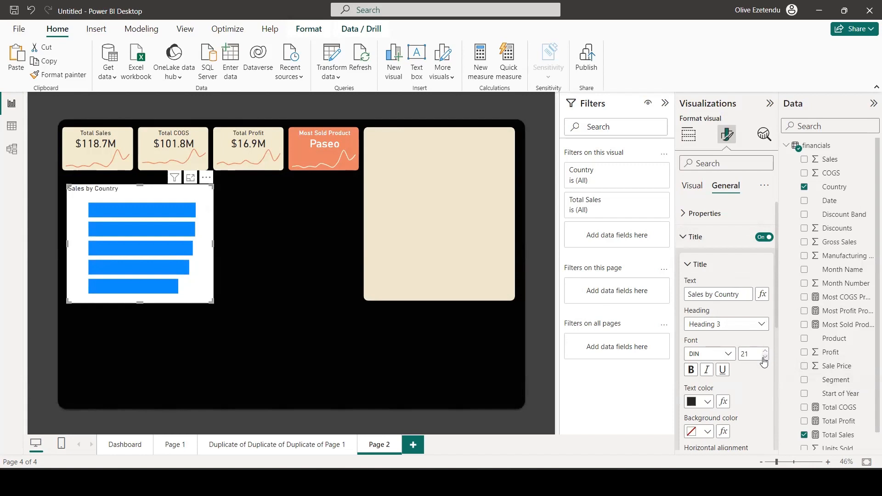
{"action": "left_click", "coordinate": [765, 358]}
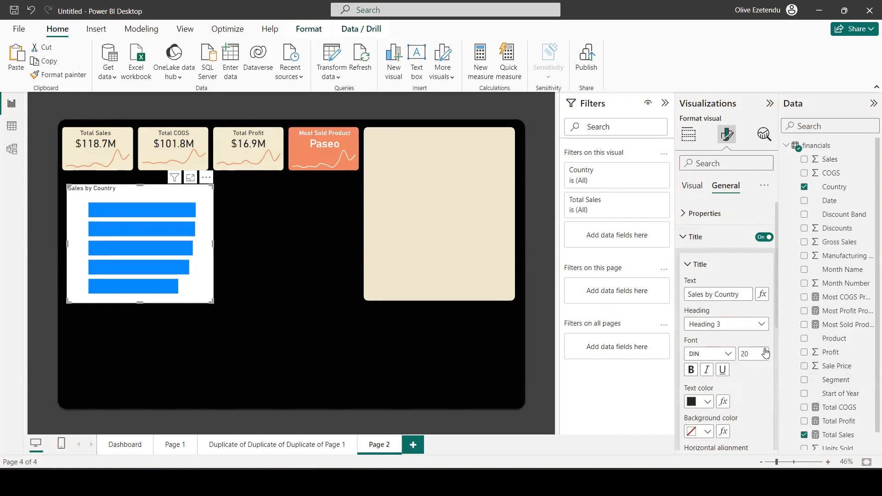
{"action": "left_click", "coordinate": [765, 351]}
{"action": "left_click", "coordinate": [765, 351]}
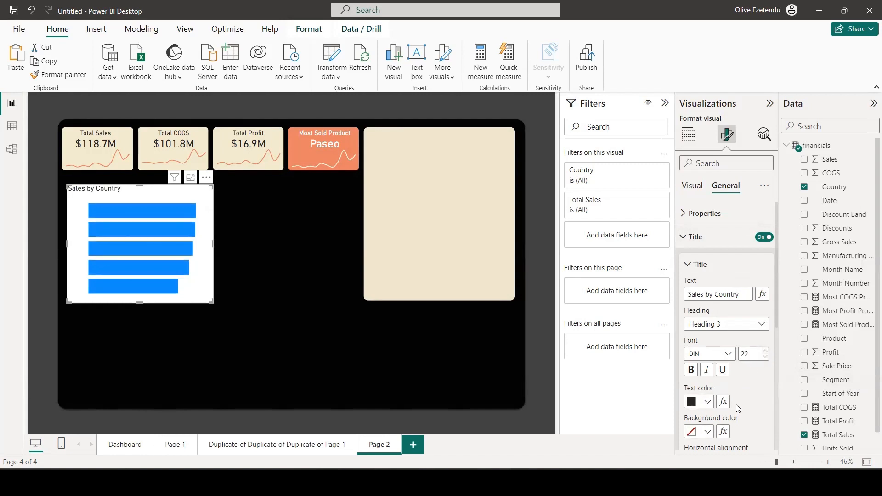
Make the Sales by Country title text white and center it horizontally.
{"action": "scroll", "coordinate": [737, 408], "scroll_direction": "down", "scroll_amount": 3}
{"action": "left_click", "coordinate": [707, 252]}
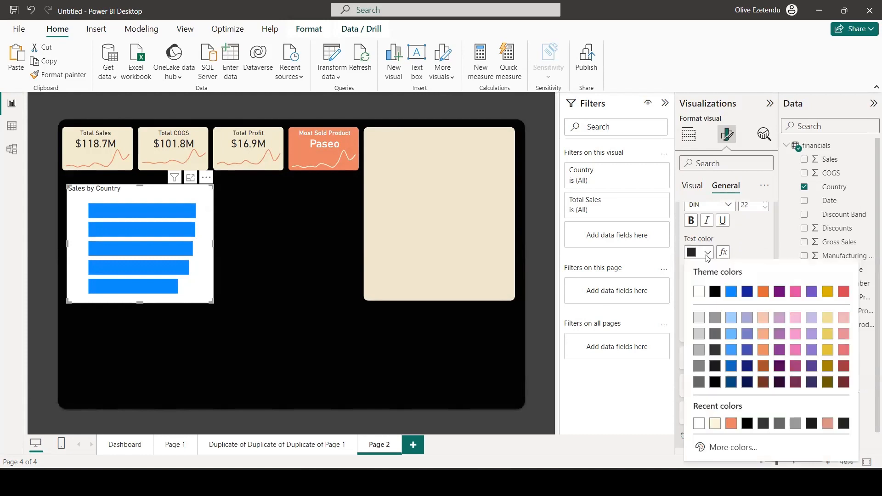
{"action": "left_click", "coordinate": [698, 292]}
{"action": "left_click", "coordinate": [707, 312]}
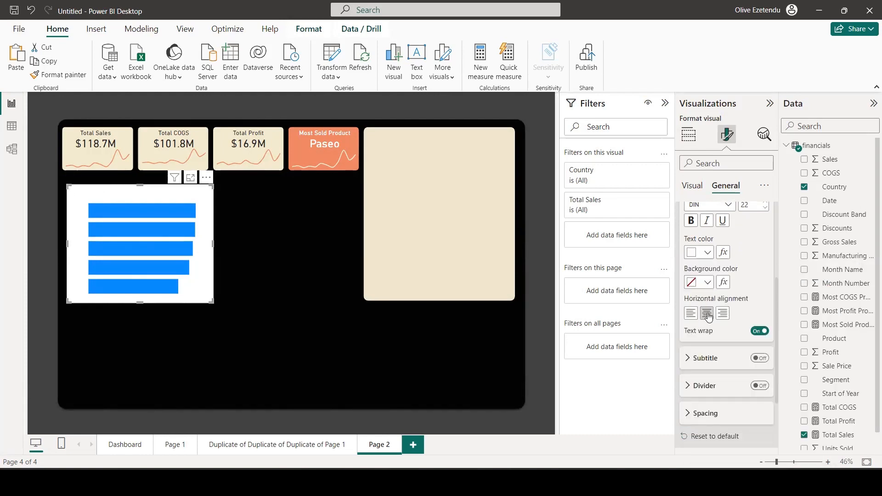
{"action": "scroll", "coordinate": [719, 311], "scroll_direction": "down", "scroll_amount": 2}
{"action": "scroll", "coordinate": [720, 298], "scroll_direction": "up", "scroll_amount": 5}
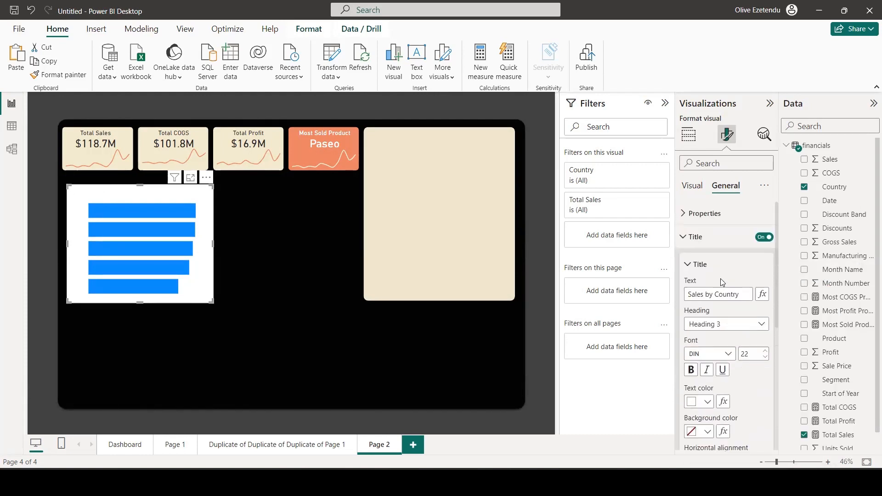
Change the default bar color of the Sales by Country chart to the recently used coral orange.
{"action": "left_click", "coordinate": [692, 186]}
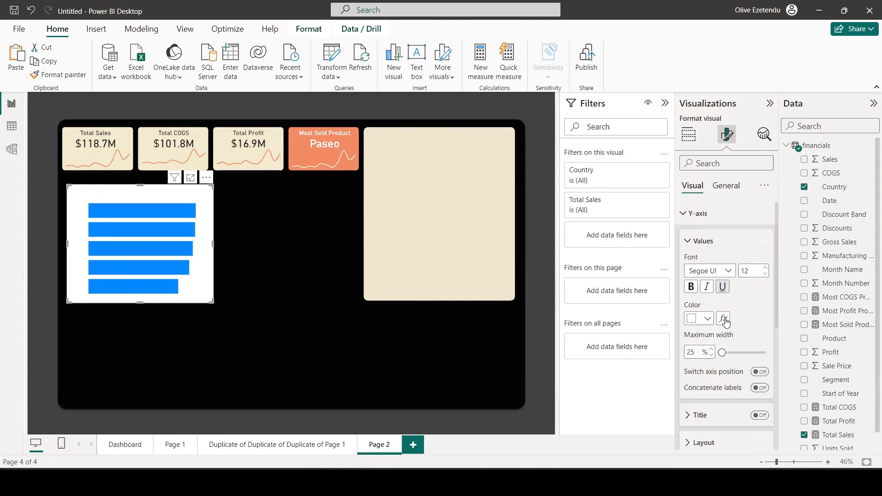
{"action": "scroll", "coordinate": [724, 317], "scroll_direction": "down", "scroll_amount": 3}
{"action": "scroll", "coordinate": [727, 327], "scroll_direction": "down", "scroll_amount": 5}
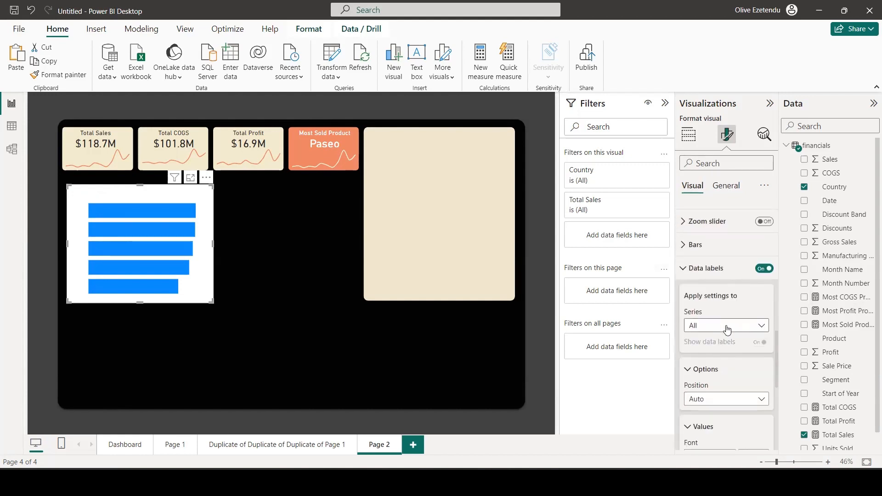
{"action": "left_click", "coordinate": [687, 244]}
{"action": "scroll", "coordinate": [707, 246], "scroll_direction": "down", "scroll_amount": 2}
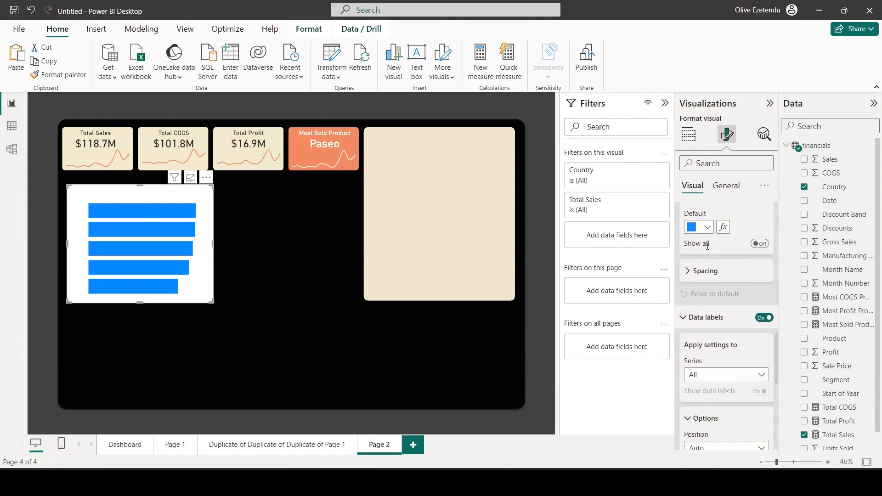
{"action": "left_click", "coordinate": [707, 226]}
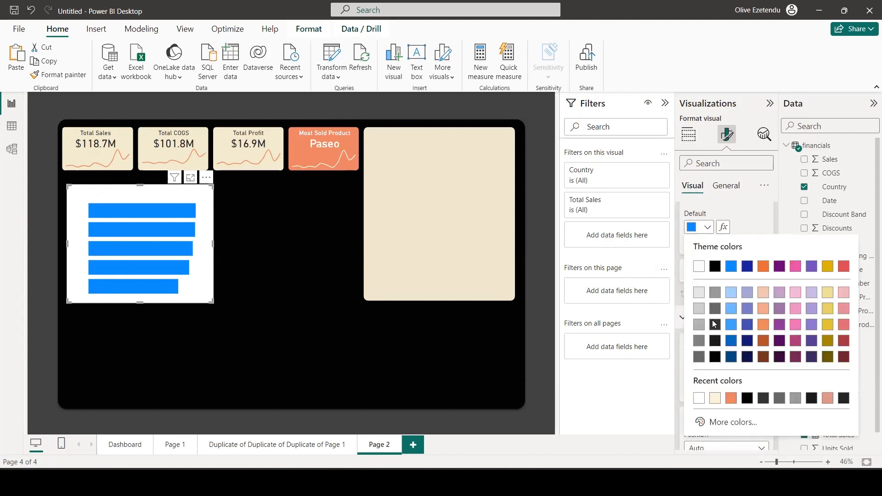
{"action": "left_click", "coordinate": [731, 398]}
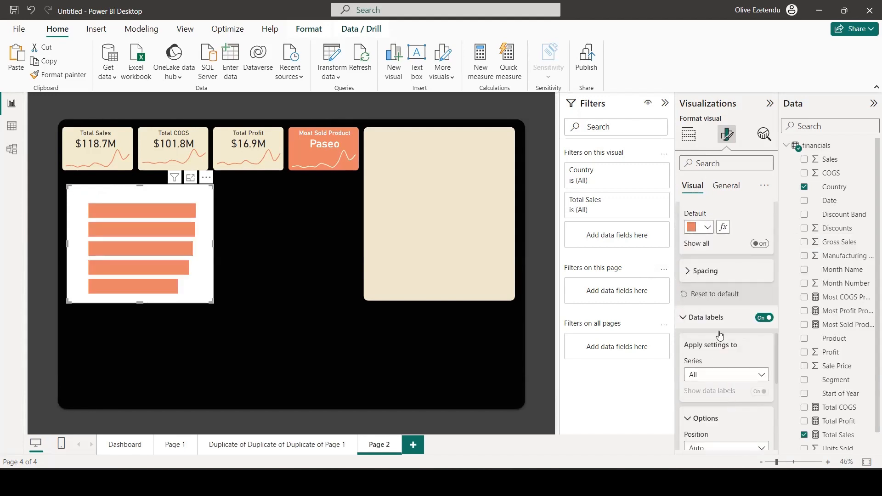
Set the background transparency of the Sales by Country chart to 100%.
{"action": "scroll", "coordinate": [719, 331], "scroll_direction": "up", "scroll_amount": 5}
{"action": "left_click", "coordinate": [726, 185]}
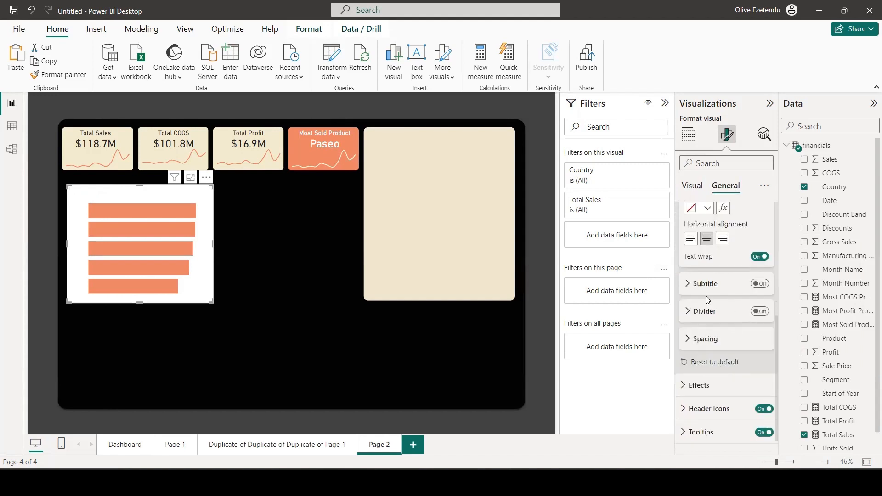
{"action": "scroll", "coordinate": [705, 296], "scroll_direction": "up", "scroll_amount": 3}
{"action": "scroll", "coordinate": [720, 358], "scroll_direction": "down", "scroll_amount": 3}
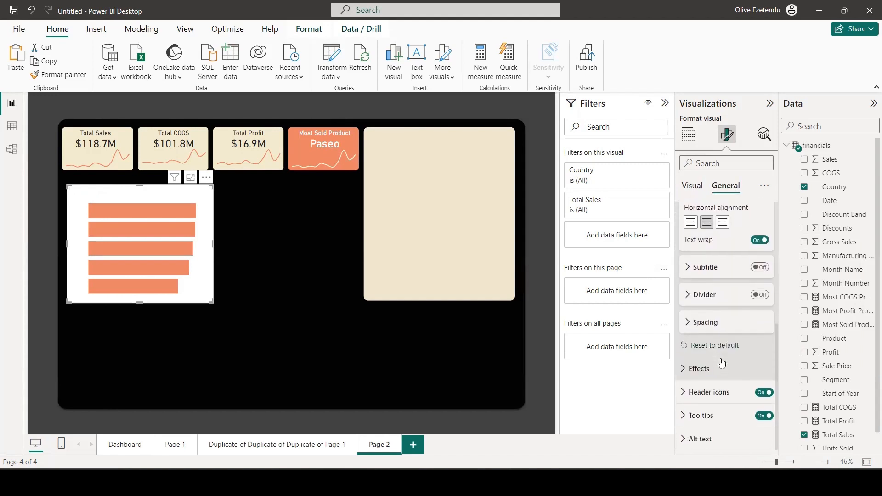
{"action": "left_click", "coordinate": [697, 368]}
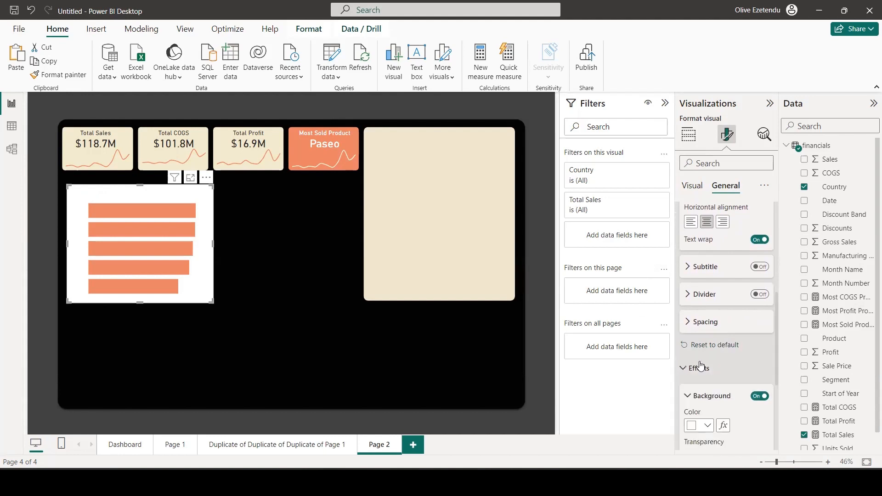
{"action": "scroll", "coordinate": [717, 358], "scroll_direction": "down", "scroll_amount": 3}
{"action": "left_click_drag", "start_coordinate": [722, 286], "coordinate": [766, 287]}
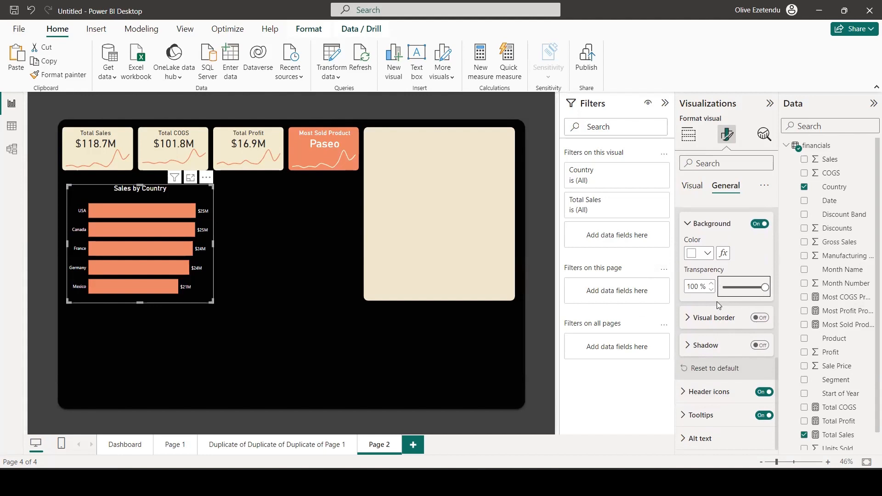
Set the space between categories of the Sales by Country bars to 25%.
{"action": "scroll", "coordinate": [704, 346], "scroll_direction": "up", "scroll_amount": 5}
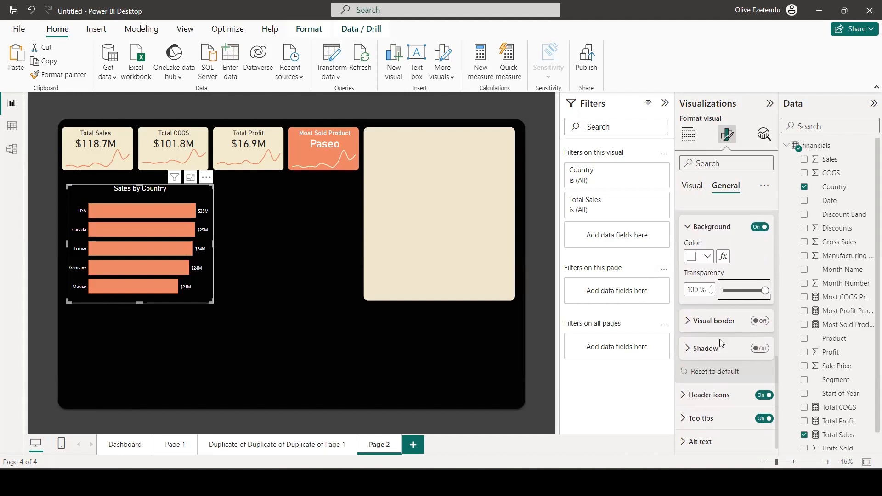
{"action": "left_click", "coordinate": [691, 189]}
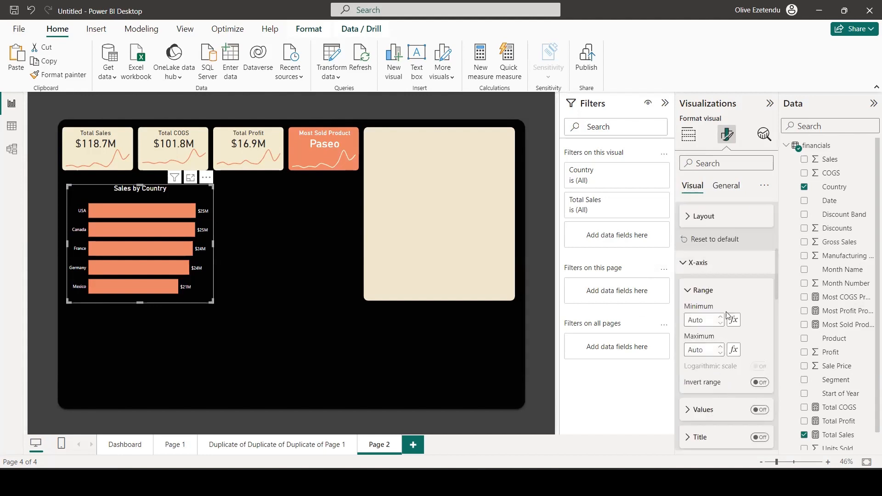
{"action": "scroll", "coordinate": [726, 314], "scroll_direction": "down", "scroll_amount": 5}
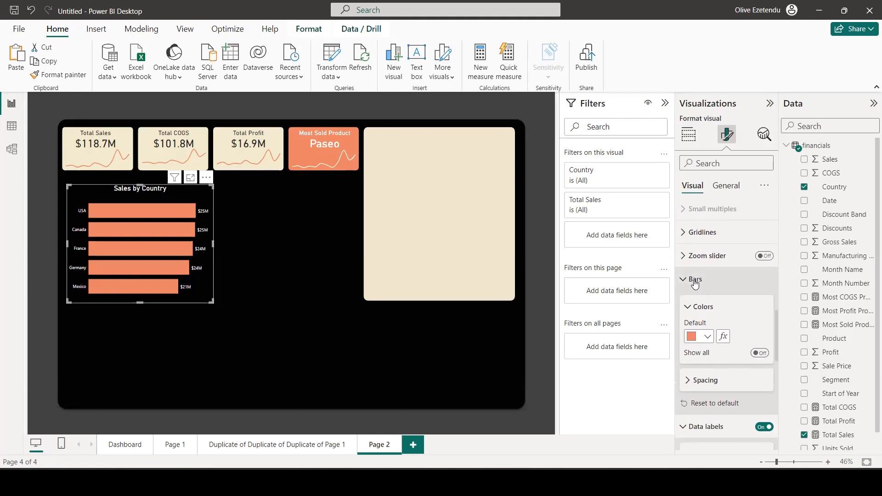
{"action": "left_click", "coordinate": [691, 379]}
{"action": "scroll", "coordinate": [709, 341], "scroll_direction": "down", "scroll_amount": 3}
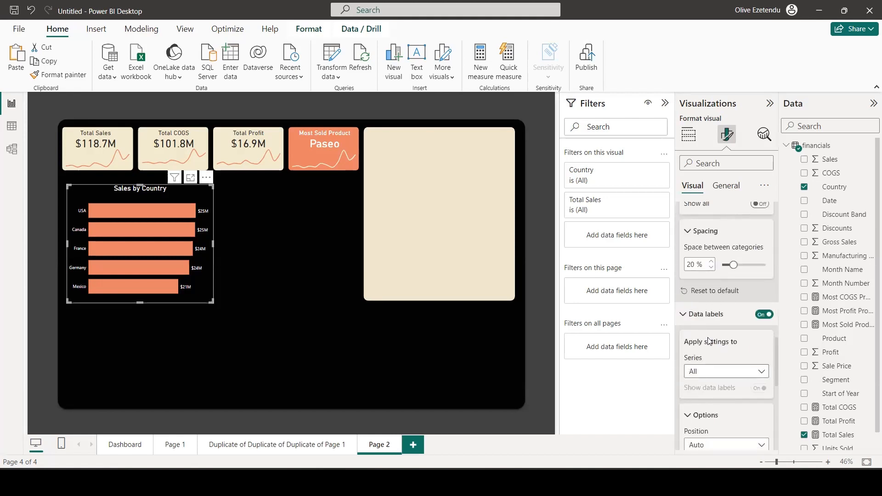
{"action": "left_click", "coordinate": [713, 262]}
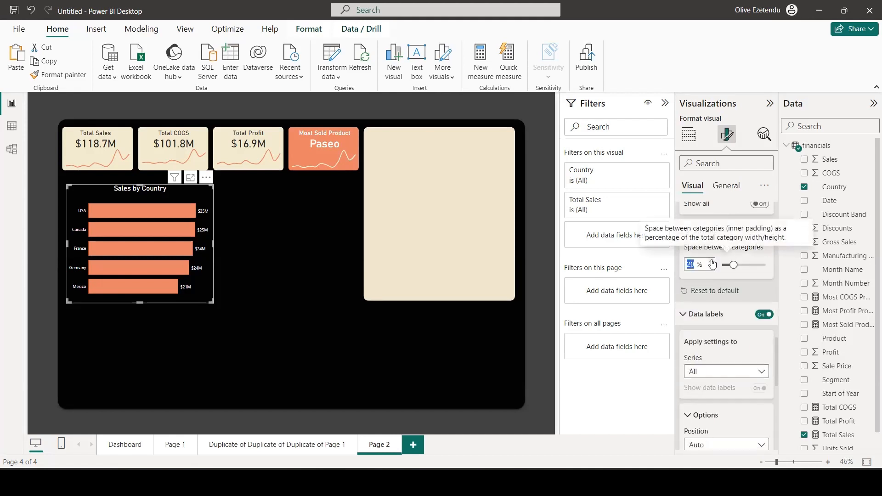
{"action": "left_click", "coordinate": [712, 262]}
{"action": "left_click", "coordinate": [712, 262]}
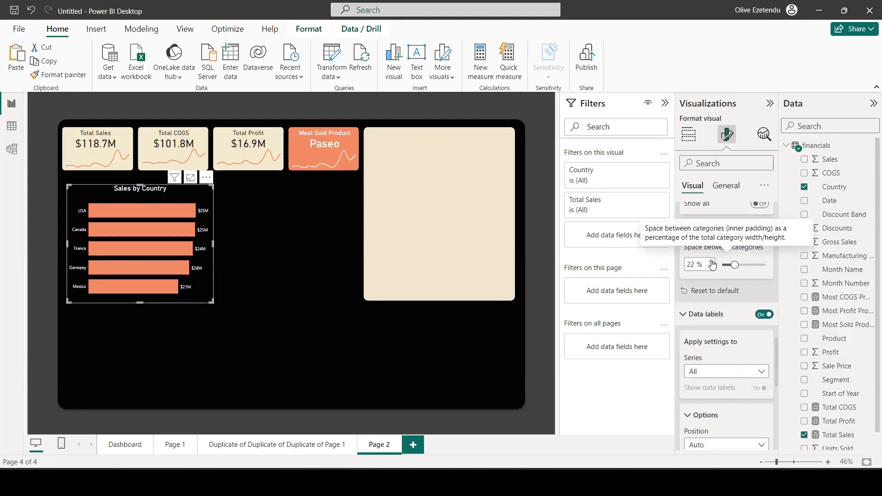
{"action": "left_click", "coordinate": [712, 262]}
{"action": "left_click", "coordinate": [713, 262]}
{"action": "left_click", "coordinate": [712, 261]}
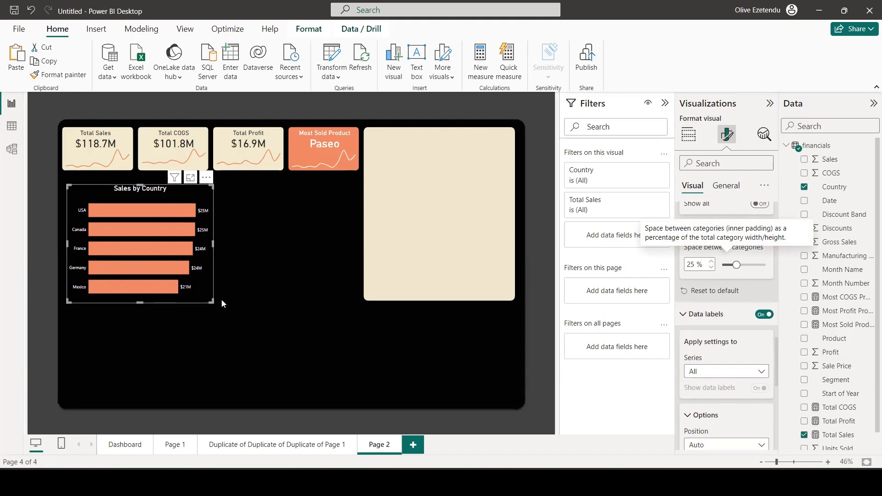
Duplicate the Sales by Country chart beside the original and replace Country with Product on the copy's Y-axis.
{"action": "left_click", "coordinate": [256, 312]}
{"action": "left_click_drag", "start_coordinate": [116, 284], "coordinate": [243, 260]}
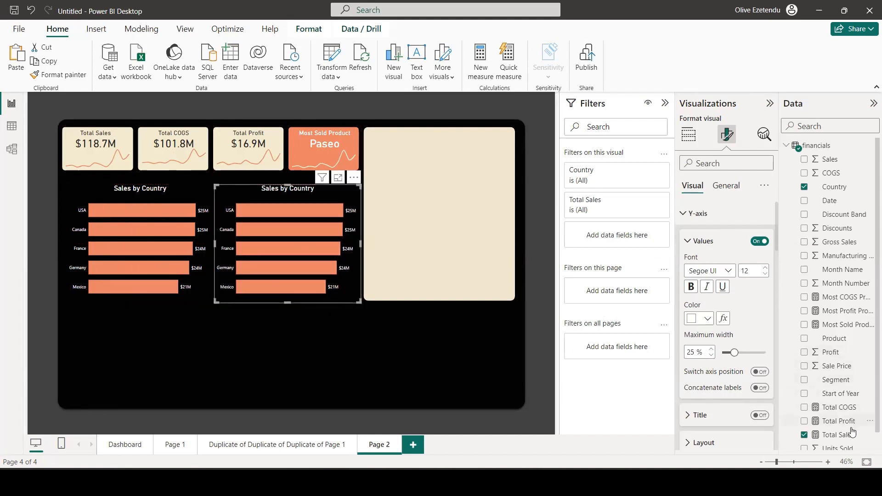
{"action": "left_click", "coordinate": [687, 137]}
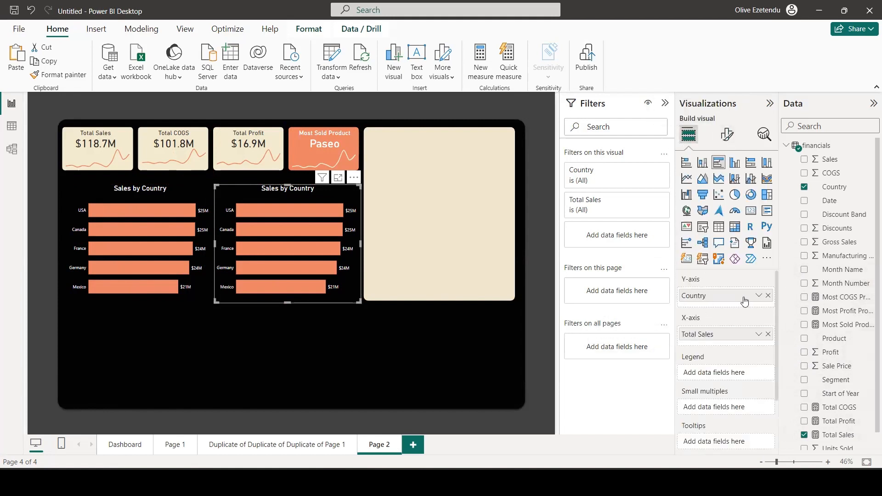
{"action": "left_click", "coordinate": [769, 296]}
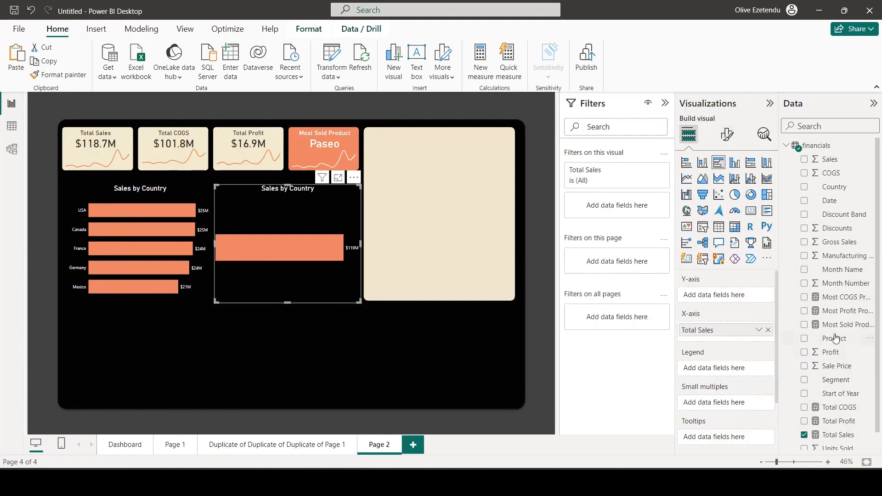
{"action": "left_click_drag", "start_coordinate": [833, 338], "coordinate": [731, 303]}
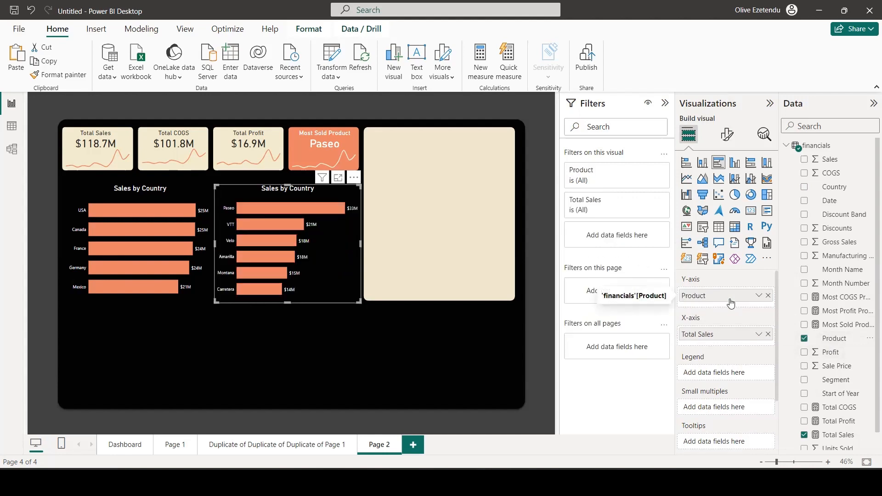
Change the title of the duplicated bar chart to "Sales by Product".
{"action": "left_click", "coordinate": [726, 134]}
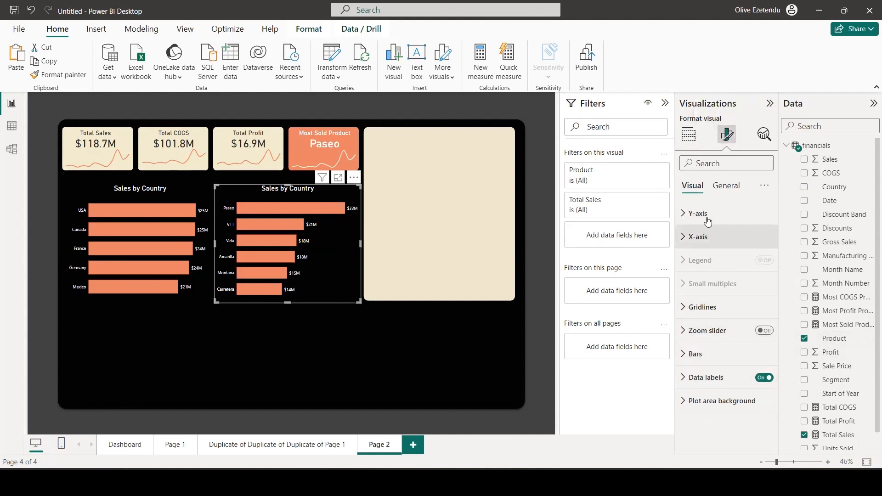
{"action": "left_click", "coordinate": [725, 186]}
{"action": "left_click", "coordinate": [697, 241]}
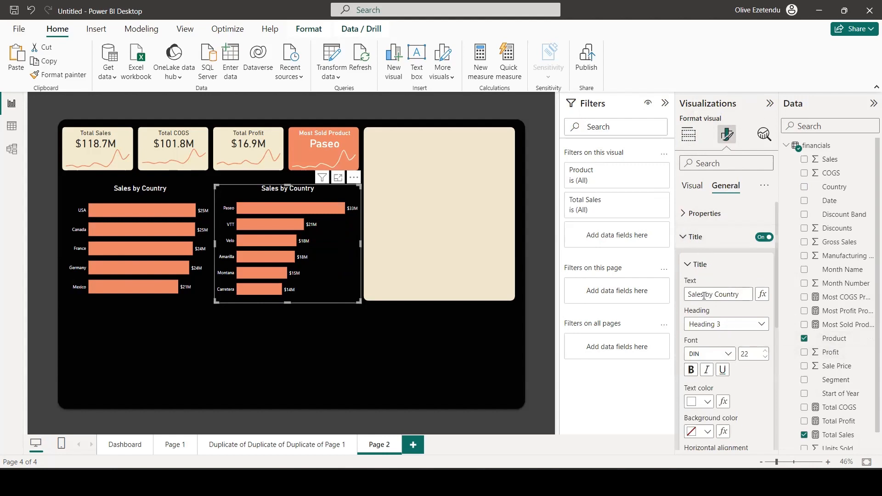
{"action": "double_click", "coordinate": [690, 294]}
{"action": "double_click", "coordinate": [725, 294]}
{"action": "type", "text": "Products"}
{"action": "key", "text": "Return"}
{"action": "left_click", "coordinate": [543, 378]}
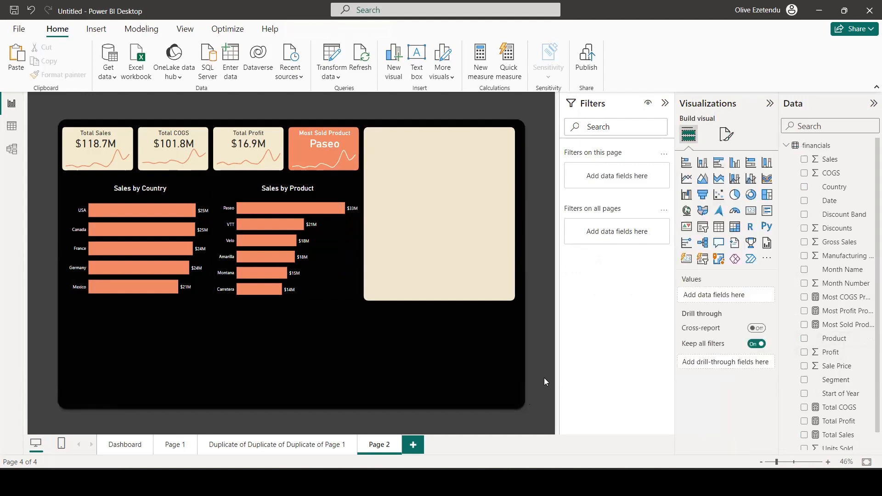
Insert an empty line chart beneath the bar charts and stretch it to fill the dashboard's full lower area.
{"action": "left_click", "coordinate": [686, 180]}
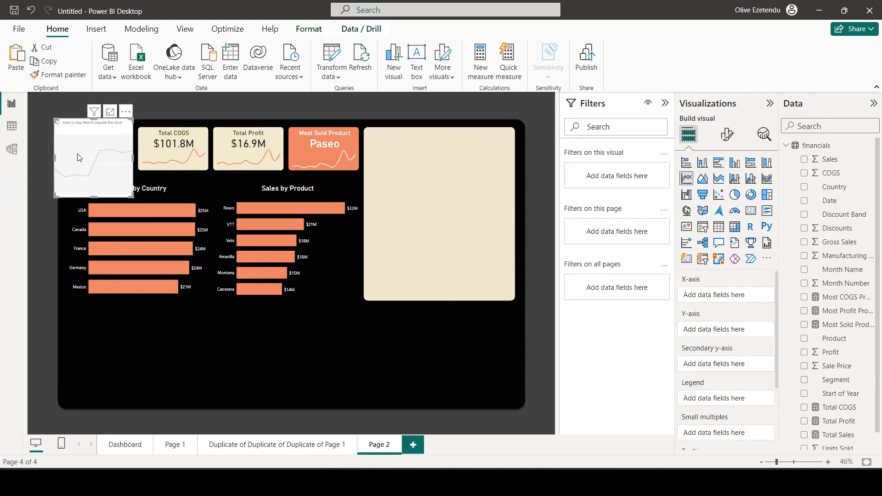
{"action": "left_click_drag", "start_coordinate": [79, 157], "coordinate": [93, 361]}
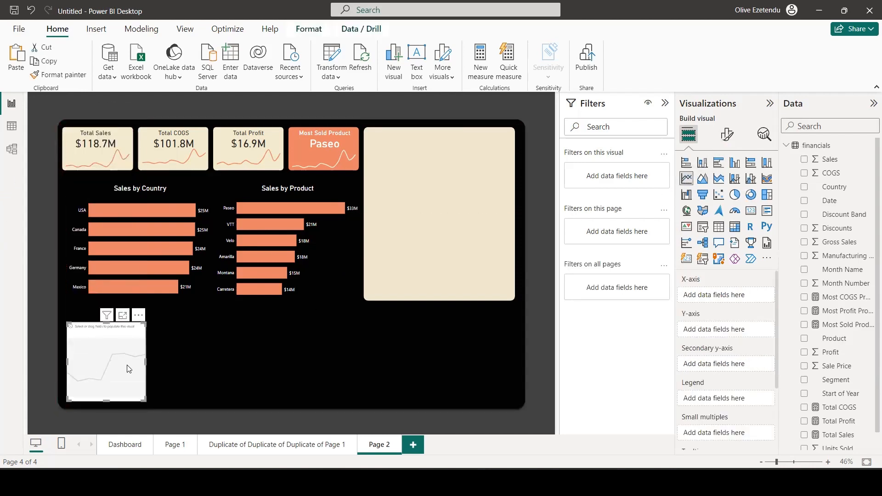
{"action": "left_click_drag", "start_coordinate": [146, 367], "coordinate": [517, 391]}
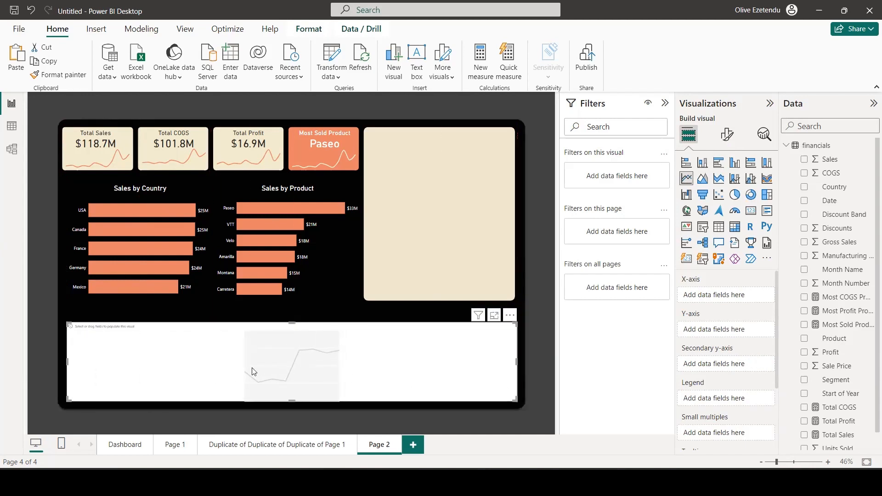
{"action": "left_click_drag", "start_coordinate": [292, 323], "coordinate": [296, 304]}
{"action": "left_click_drag", "start_coordinate": [288, 399], "coordinate": [291, 405]}
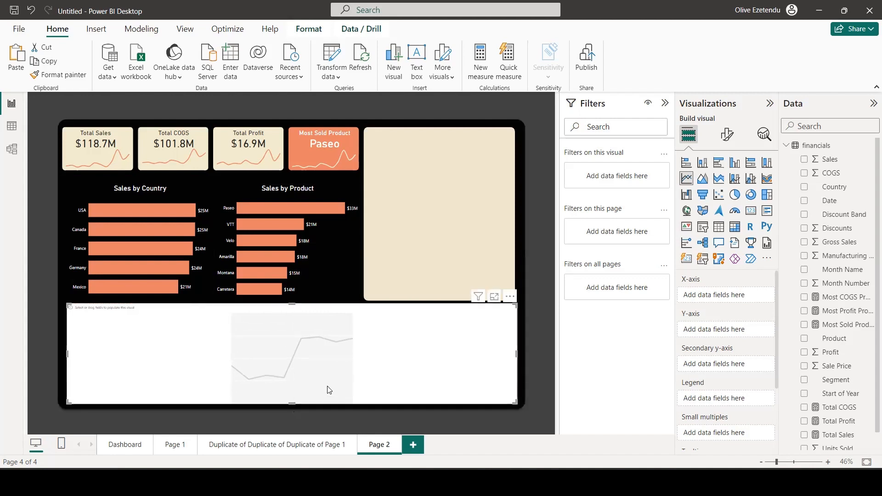
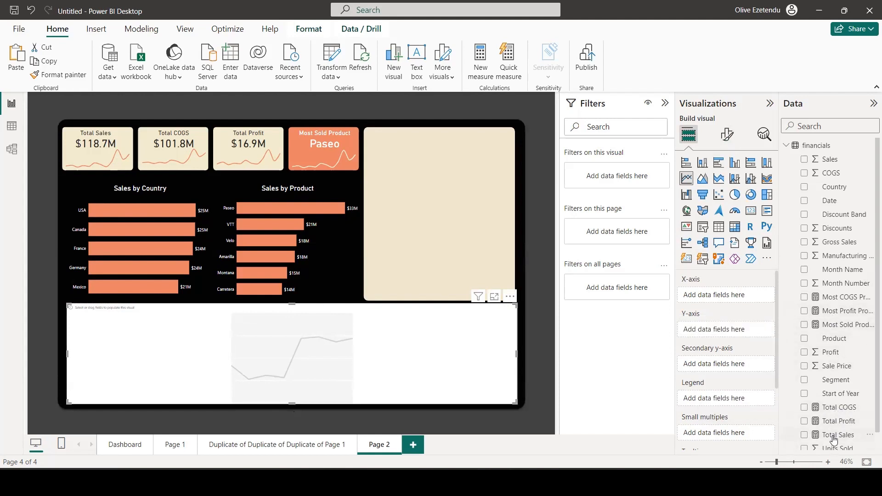
Plot Total Sales and Total COGS by Month Name in the empty line chart.
{"action": "left_click", "coordinate": [804, 435]}
{"action": "left_click", "coordinate": [804, 408]}
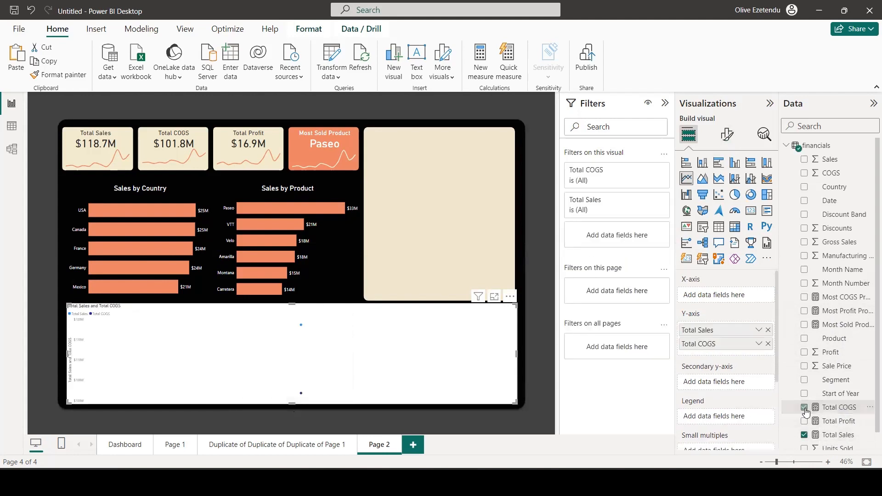
{"action": "left_click", "coordinate": [804, 270]}
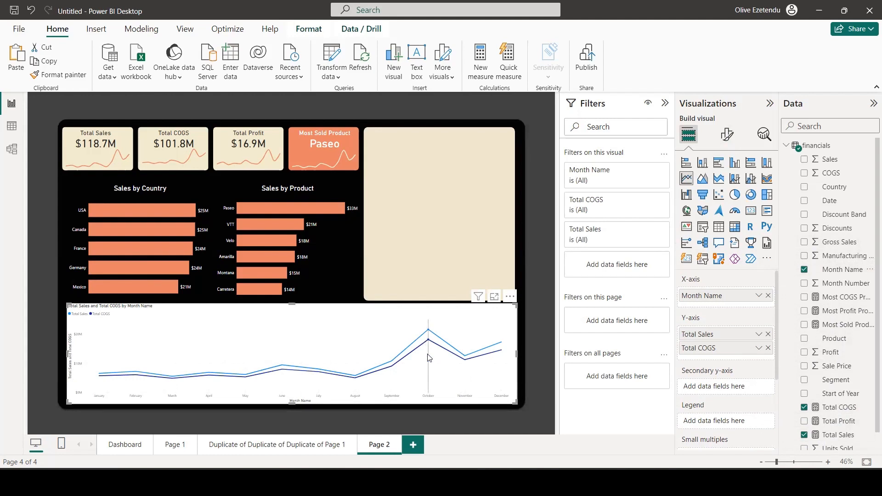
{"action": "mouse_move", "coordinate": [429, 335]}
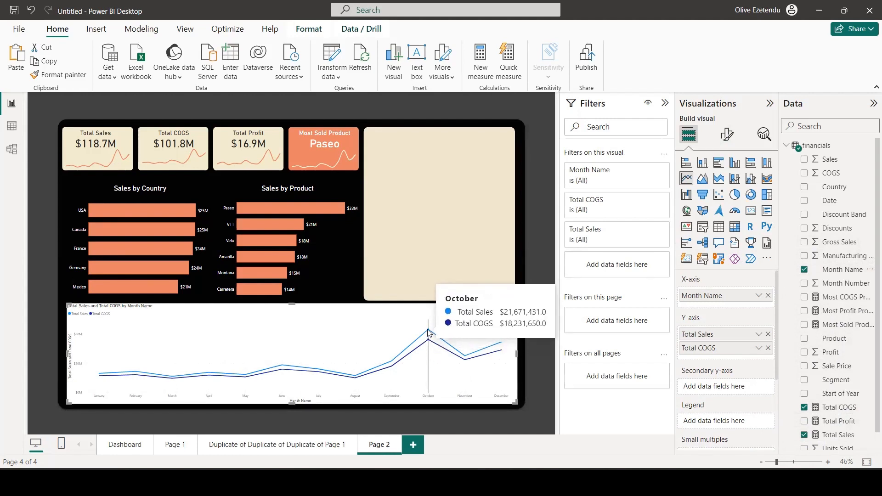
Format the line chart's X-axis month labels with font size 14 and white color (#FFFFFF).
{"action": "left_click", "coordinate": [725, 132]}
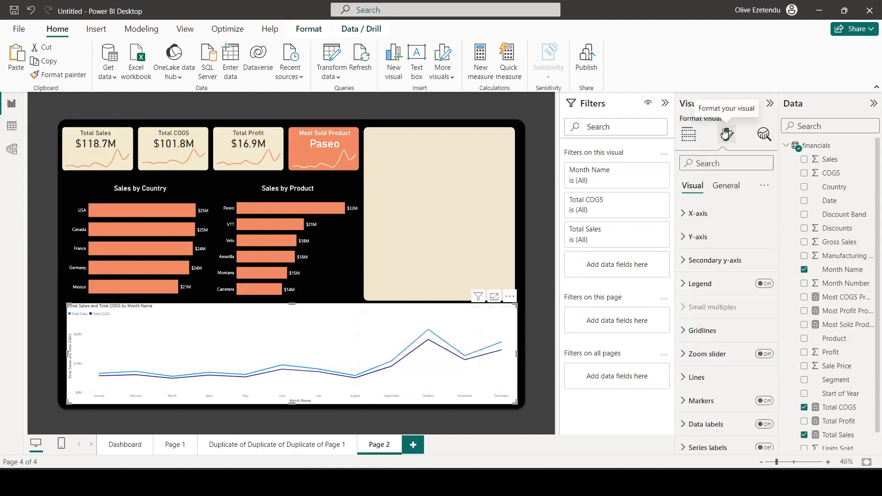
{"action": "left_click", "coordinate": [686, 215]}
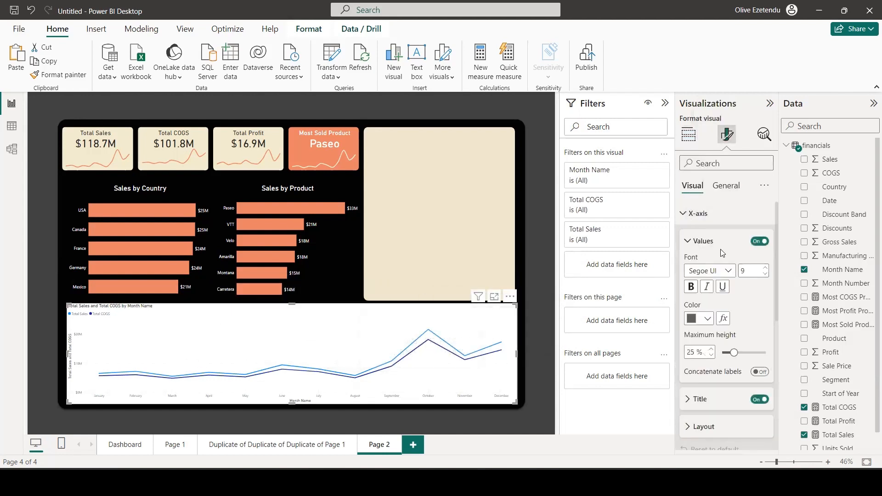
{"action": "left_click", "coordinate": [766, 268]}
{"action": "left_click", "coordinate": [766, 268]}
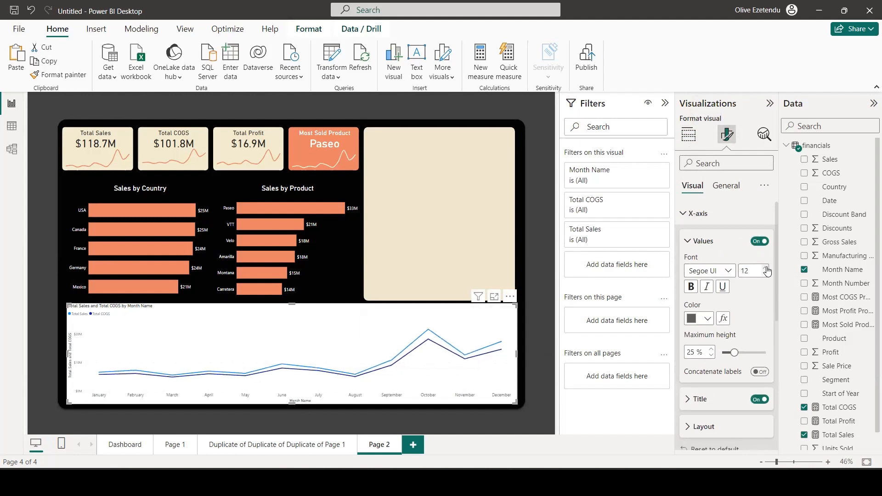
{"action": "left_click", "coordinate": [766, 269]}
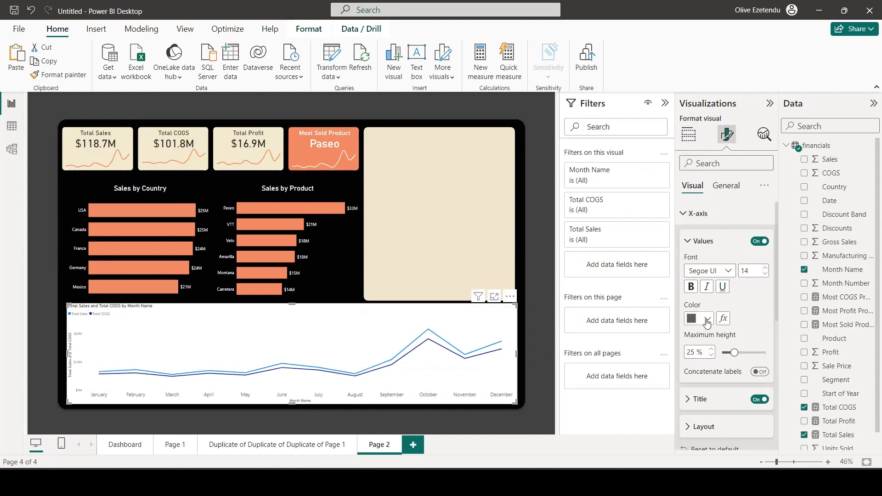
{"action": "left_click", "coordinate": [707, 320]}
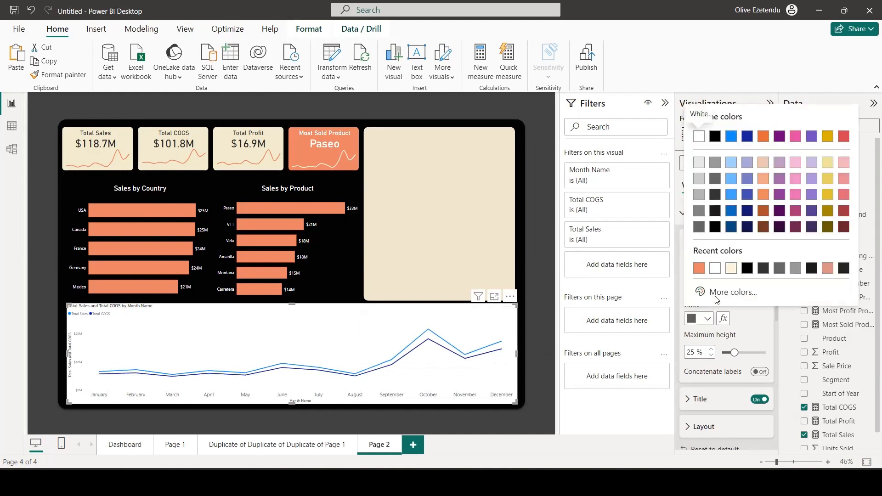
{"action": "left_click", "coordinate": [715, 269]}
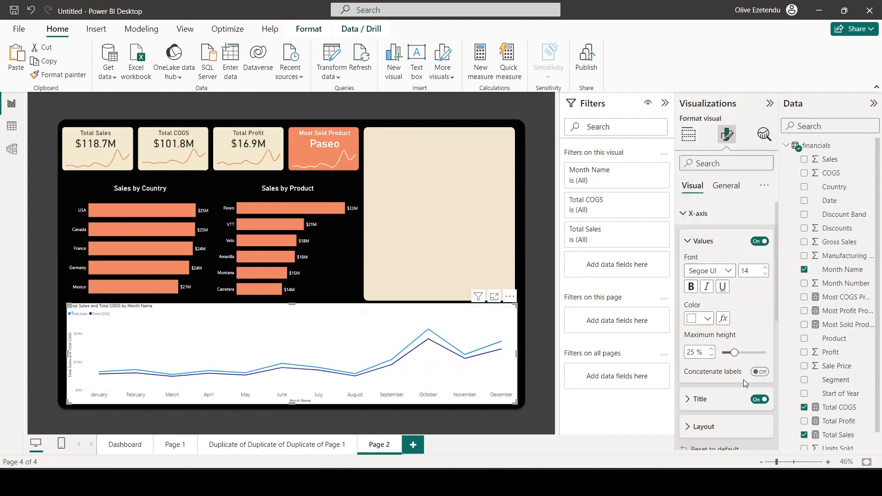
Hide the titles of both the X-axis and the Y-axis on the line chart.
{"action": "left_click", "coordinate": [754, 400]}
{"action": "scroll", "coordinate": [709, 360], "scroll_direction": "down", "scroll_amount": 3}
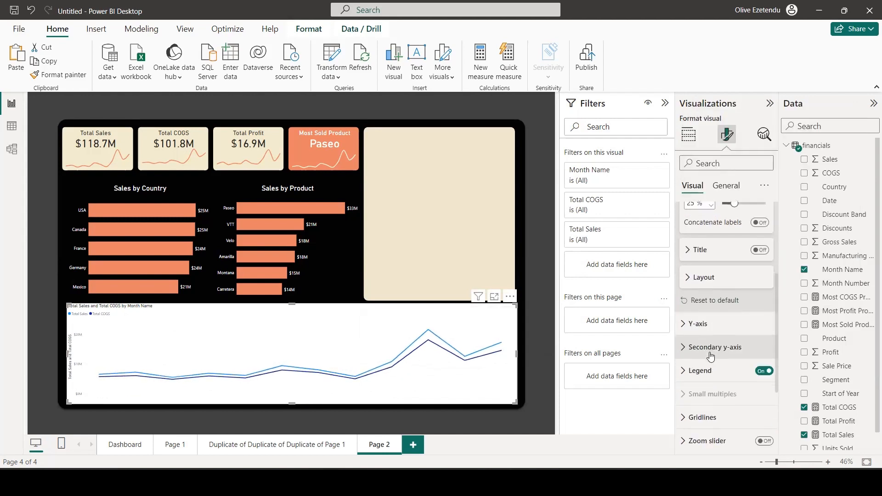
{"action": "left_click", "coordinate": [688, 324]}
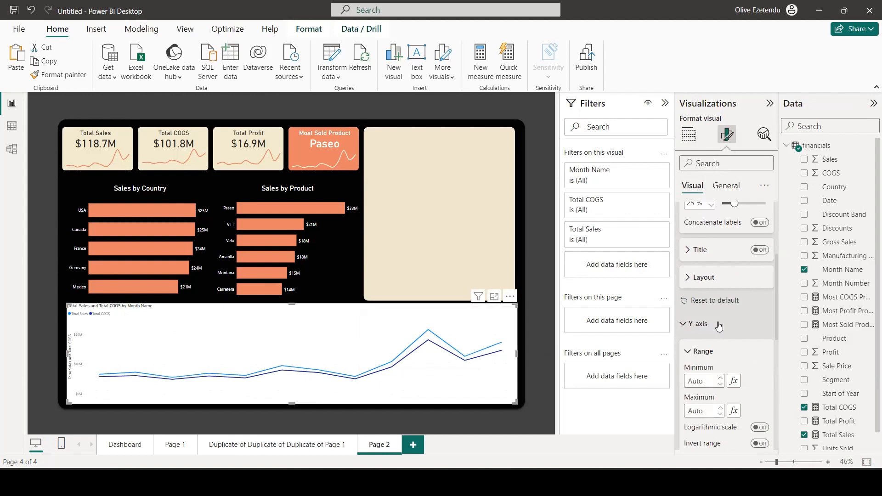
{"action": "scroll", "coordinate": [718, 325], "scroll_direction": "down", "scroll_amount": 3}
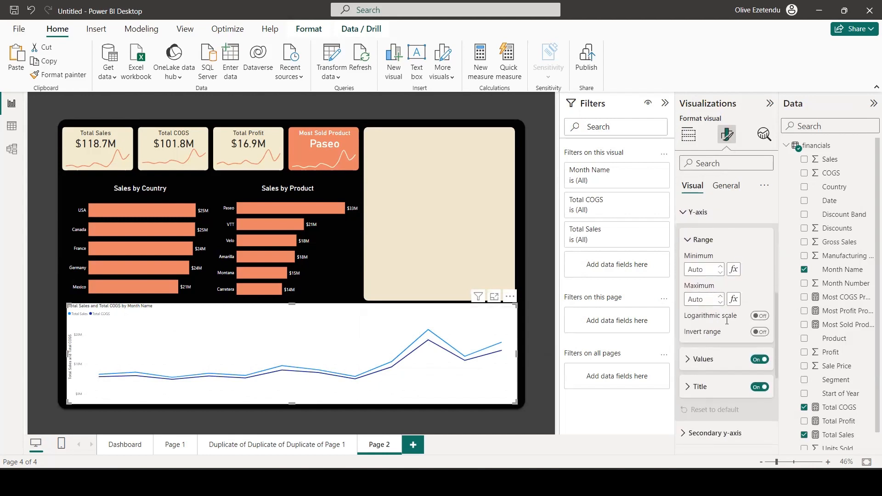
{"action": "scroll", "coordinate": [734, 321], "scroll_direction": "down", "scroll_amount": 1}
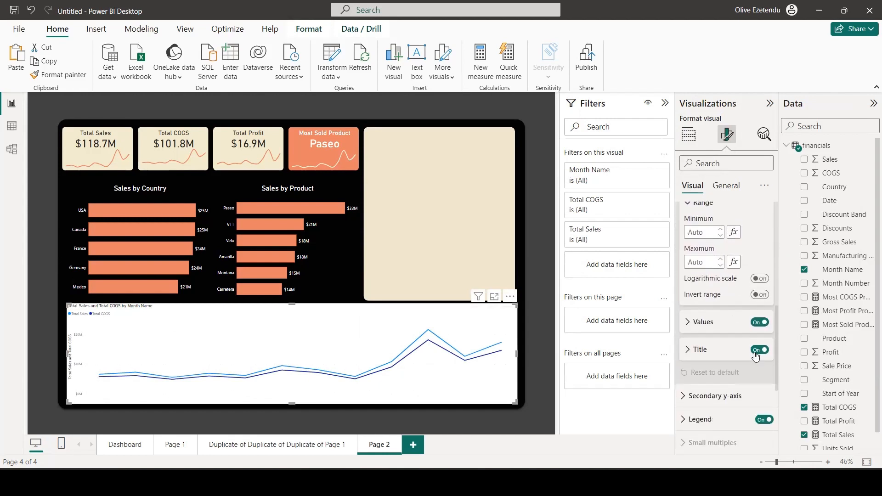
Set the font size of the line chart's Y-axis values to 14.
{"action": "left_click", "coordinate": [689, 322]}
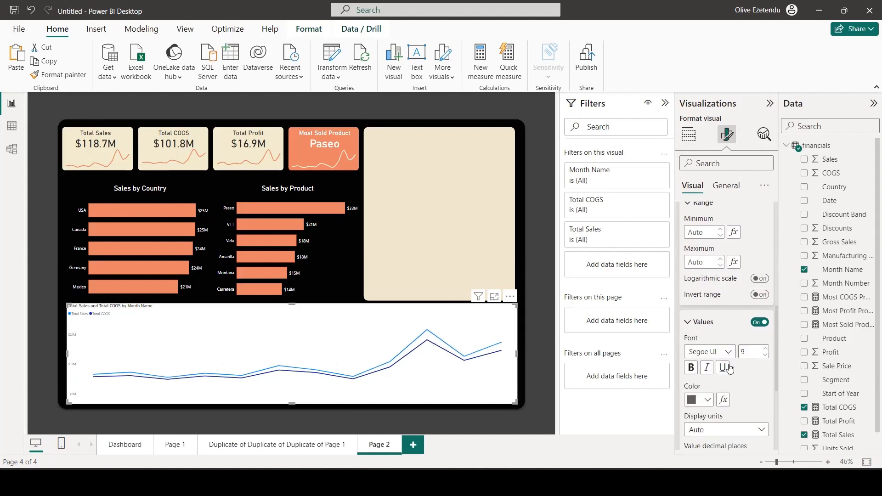
{"action": "left_click", "coordinate": [765, 349]}
{"action": "left_click", "coordinate": [765, 349]}
{"action": "left_click", "coordinate": [765, 349]}
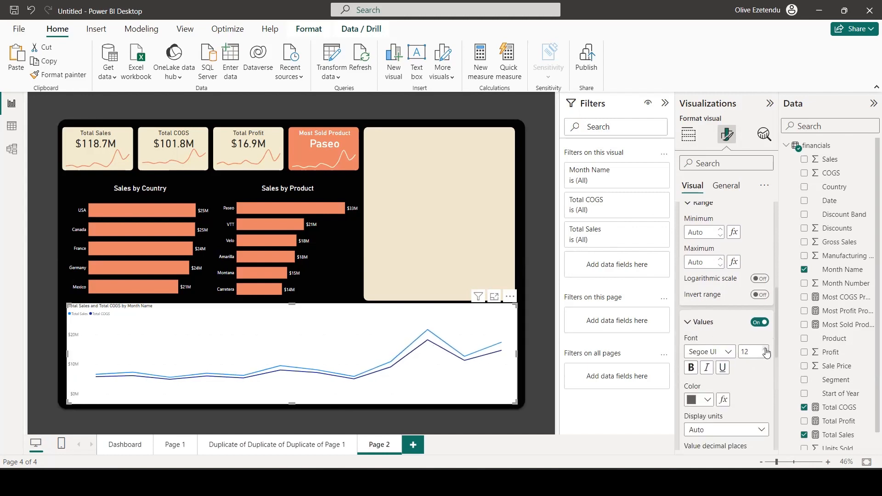
{"action": "left_click", "coordinate": [765, 349]}
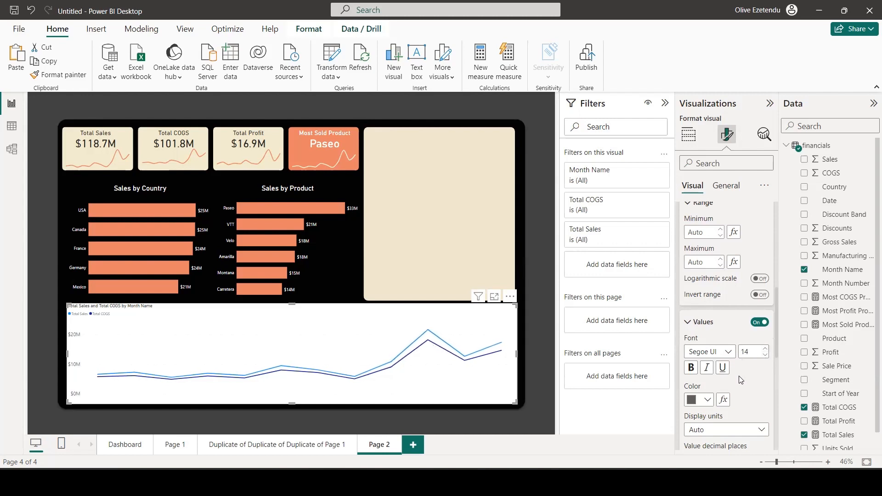
Position the line chart's legend at Top center.
{"action": "scroll", "coordinate": [729, 379], "scroll_direction": "down", "scroll_amount": 3}
{"action": "scroll", "coordinate": [728, 375], "scroll_direction": "down", "scroll_amount": 2}
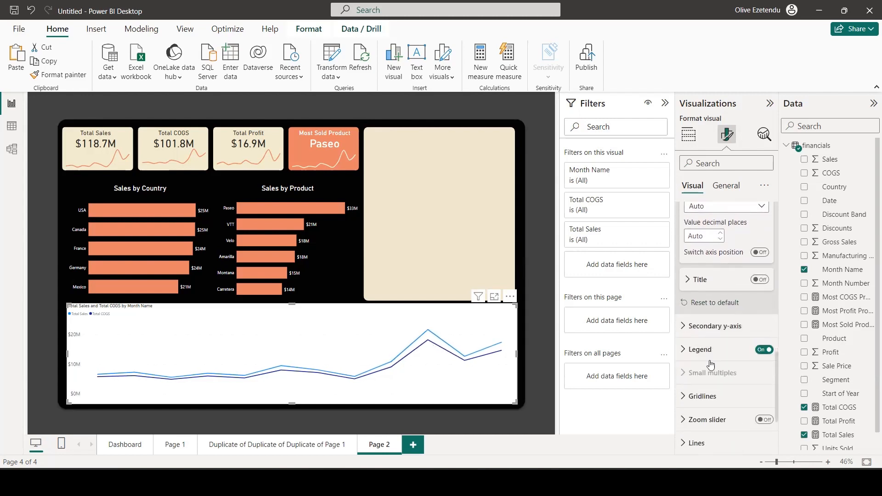
{"action": "left_click", "coordinate": [705, 353]}
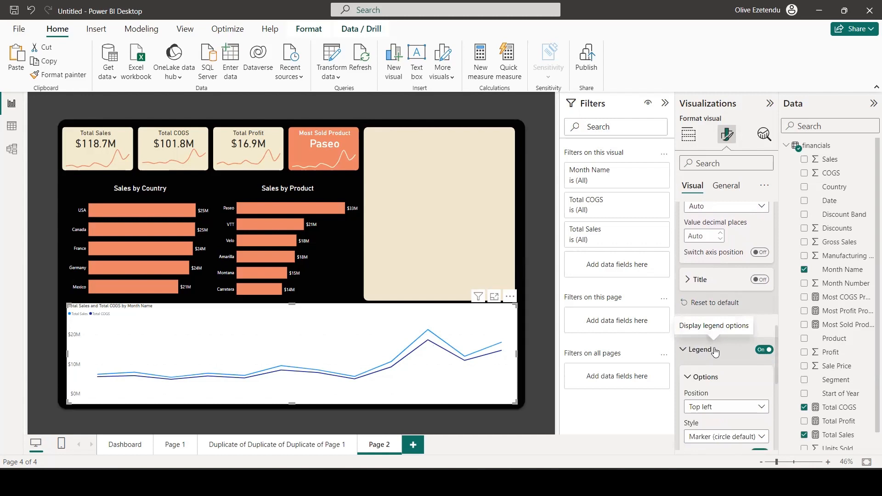
{"action": "scroll", "coordinate": [730, 330], "scroll_direction": "down", "scroll_amount": 2}
{"action": "left_click", "coordinate": [742, 303]}
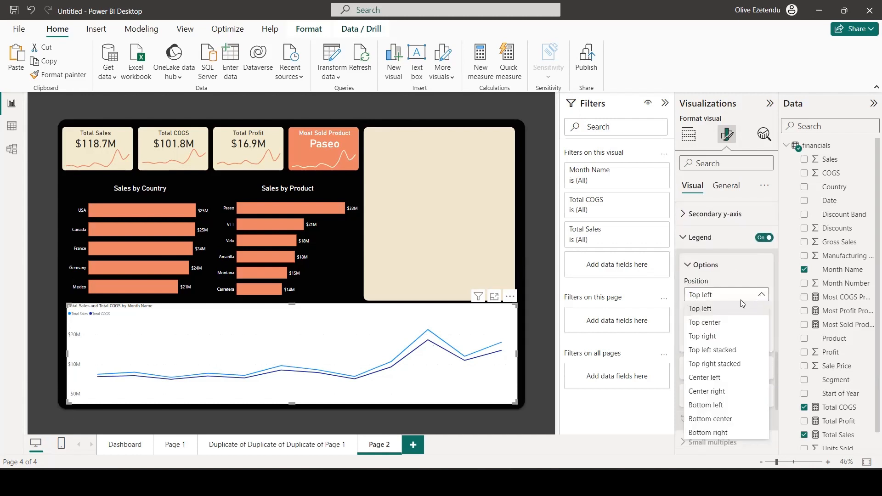
{"action": "left_click", "coordinate": [715, 324]}
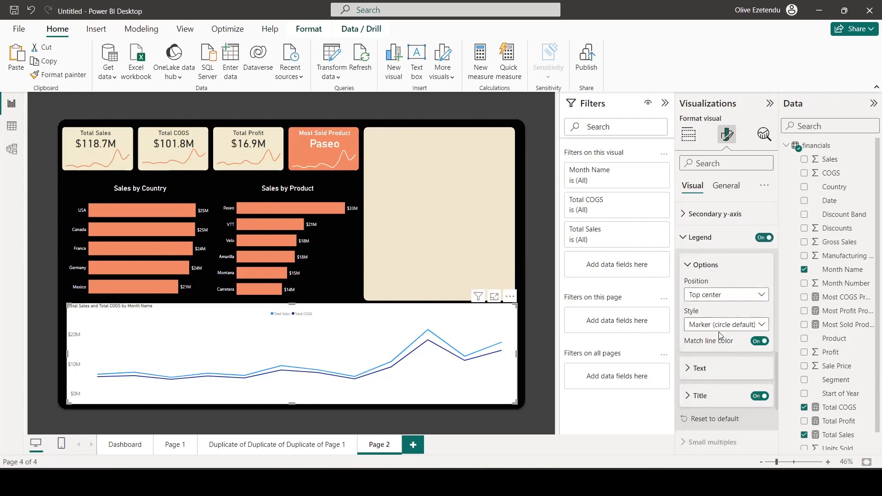
Set the font size of the line chart's legend text to 14.
{"action": "scroll", "coordinate": [720, 340], "scroll_direction": "down", "scroll_amount": 3}
{"action": "left_click", "coordinate": [687, 295]}
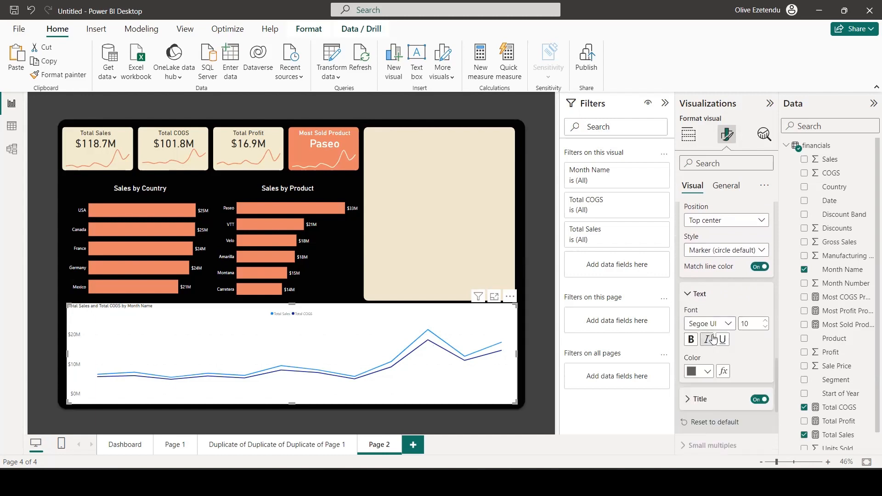
{"action": "left_click", "coordinate": [764, 321]}
{"action": "left_click", "coordinate": [764, 322]}
{"action": "left_click", "coordinate": [764, 321]}
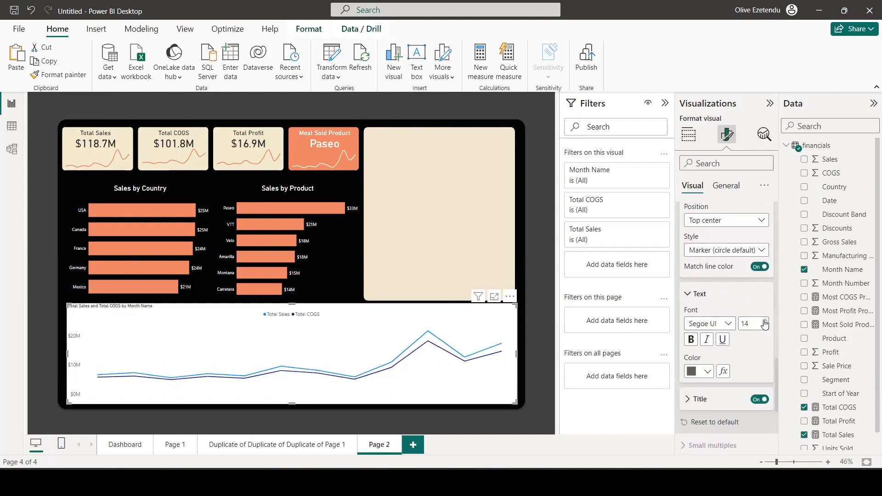
Turn off the horizontal gridlines of the line chart.
{"action": "scroll", "coordinate": [743, 376], "scroll_direction": "down", "scroll_amount": 4}
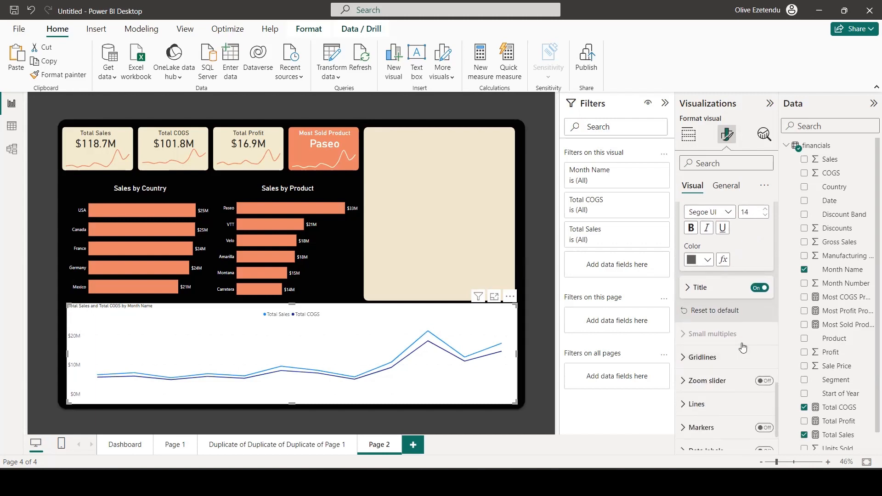
{"action": "scroll", "coordinate": [743, 348], "scroll_direction": "down", "scroll_amount": 2}
{"action": "left_click", "coordinate": [715, 297]}
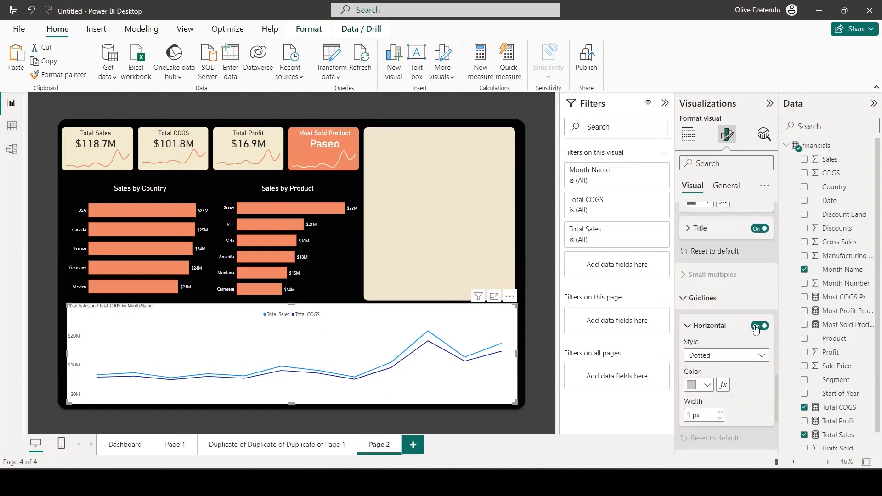
{"action": "left_click", "coordinate": [755, 326]}
Change the line type to Smooth for all series in the line chart.
{"action": "scroll", "coordinate": [720, 327], "scroll_direction": "down", "scroll_amount": 5}
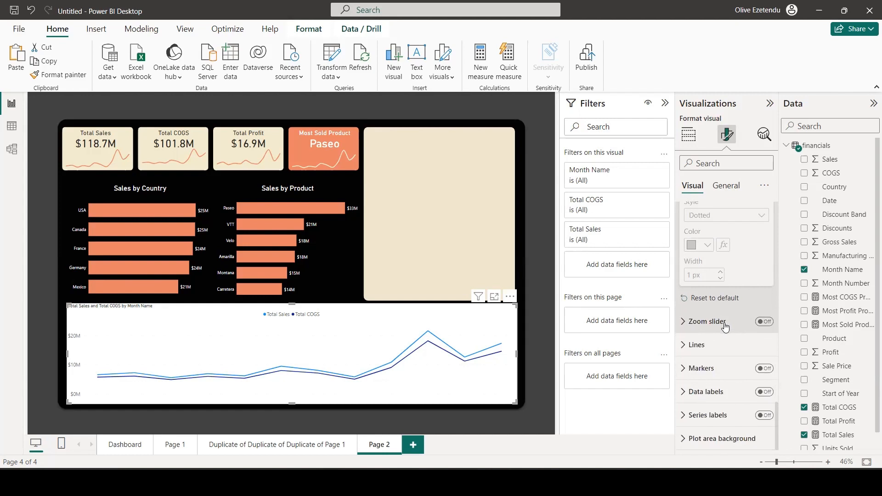
{"action": "left_click", "coordinate": [692, 347]}
{"action": "scroll", "coordinate": [725, 348], "scroll_direction": "down", "scroll_amount": 5}
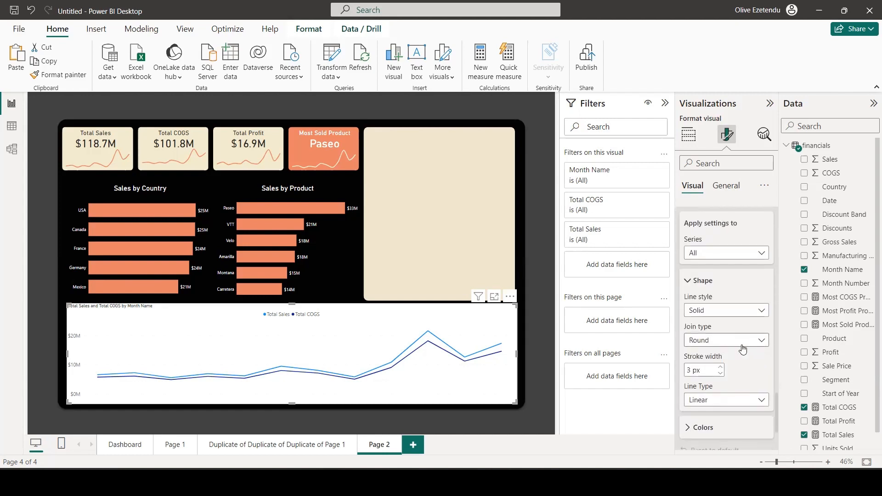
{"action": "left_click", "coordinate": [753, 400]}
{"action": "left_click", "coordinate": [722, 434]}
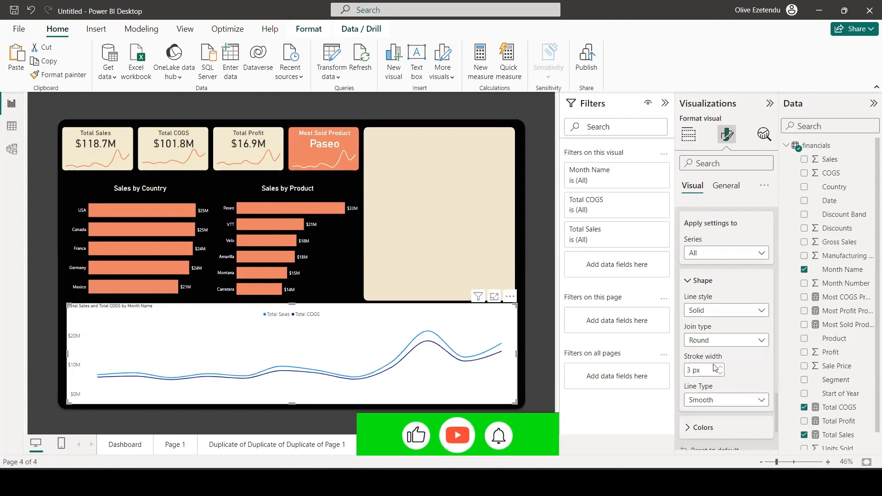
Color the Total Sales line orange and the Total COGS line cream (#FCF4D9).
{"action": "scroll", "coordinate": [730, 394], "scroll_direction": "down", "scroll_amount": 3}
{"action": "left_click", "coordinate": [696, 322]}
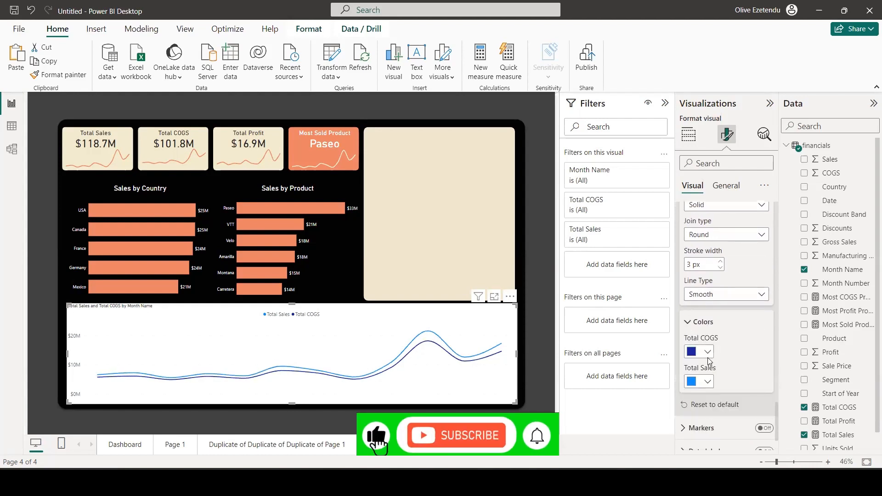
{"action": "left_click", "coordinate": [706, 351]}
{"action": "left_click", "coordinate": [714, 301]}
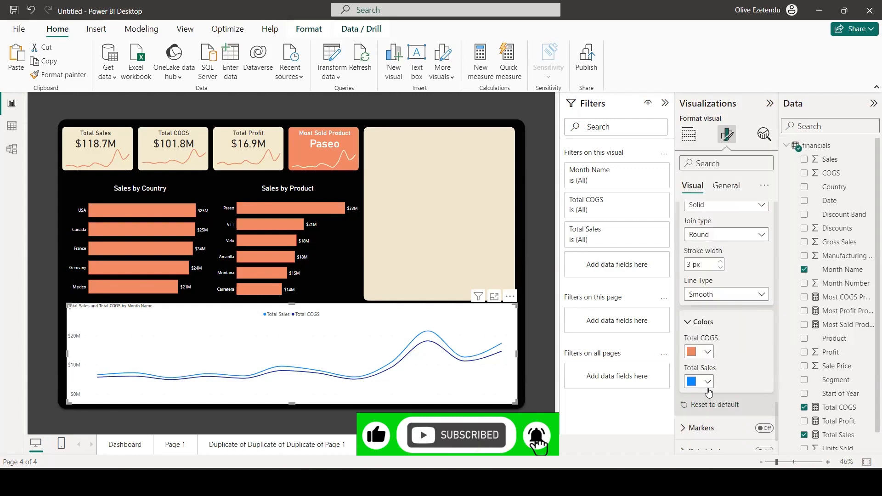
{"action": "left_click", "coordinate": [706, 382]}
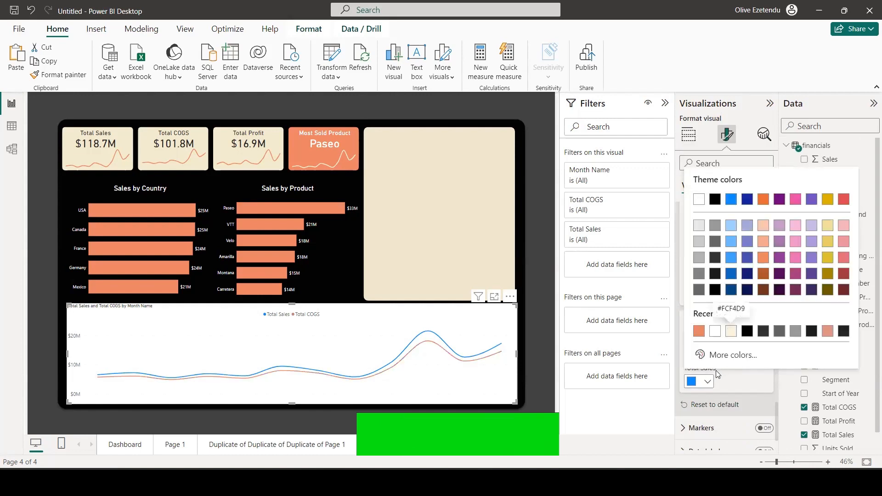
{"action": "left_click", "coordinate": [699, 332]}
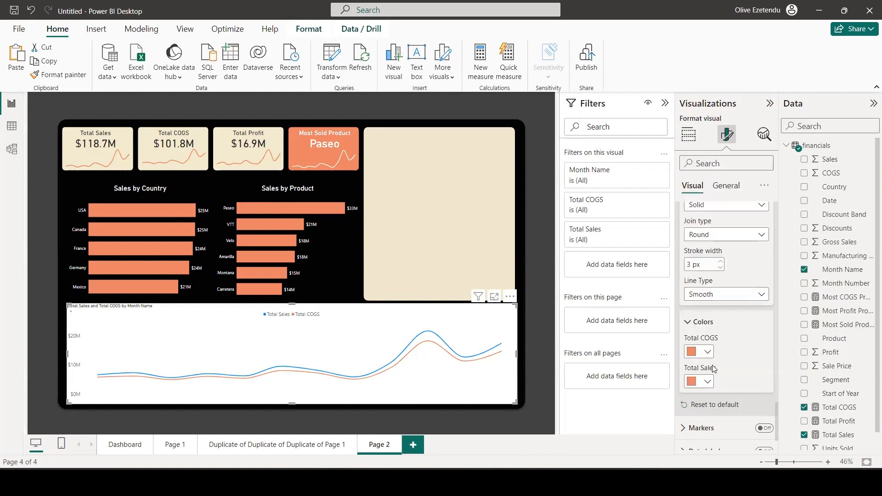
{"action": "left_click", "coordinate": [709, 353]}
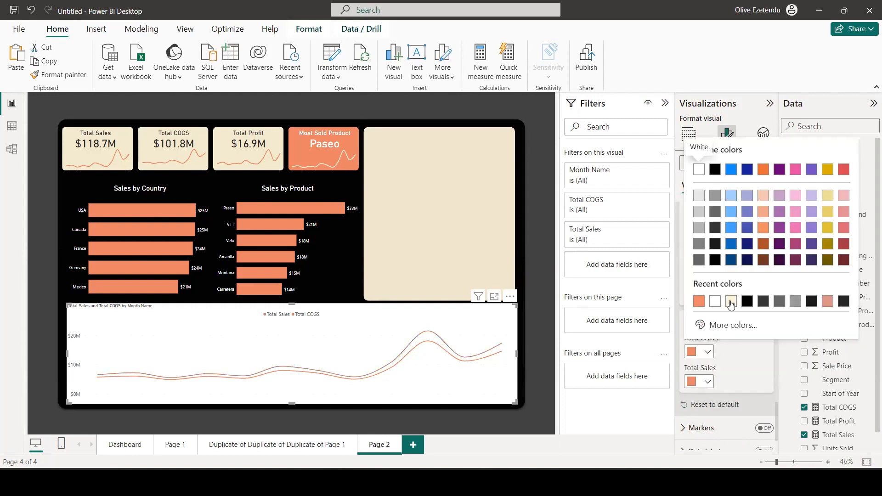
{"action": "left_click", "coordinate": [731, 301]}
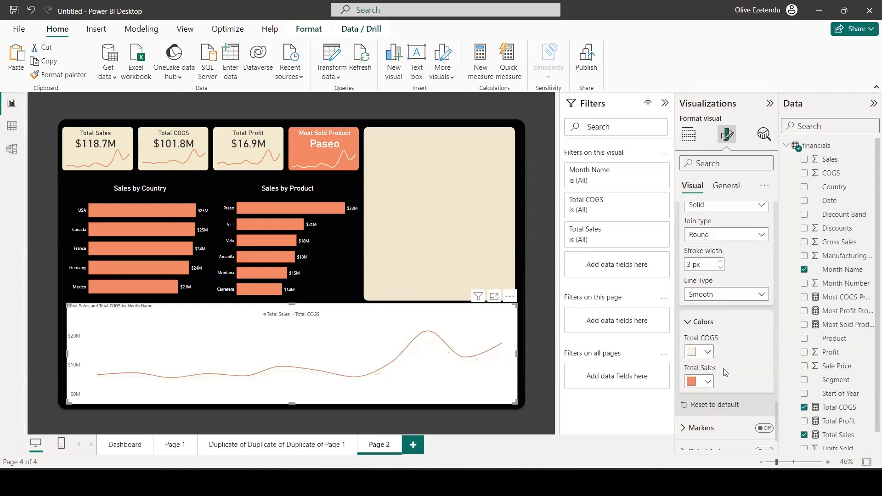
Turn on markers for the line chart's series.
{"action": "scroll", "coordinate": [726, 379], "scroll_direction": "down", "scroll_amount": 1}
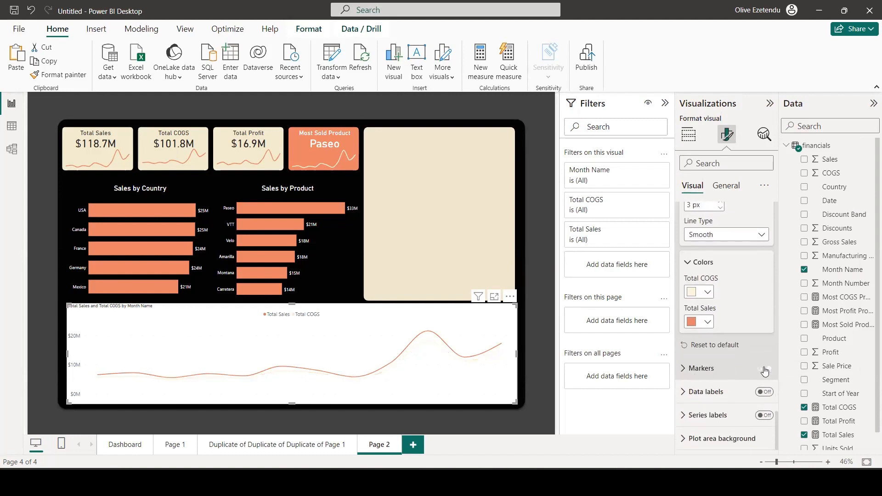
{"action": "left_click", "coordinate": [764, 370]}
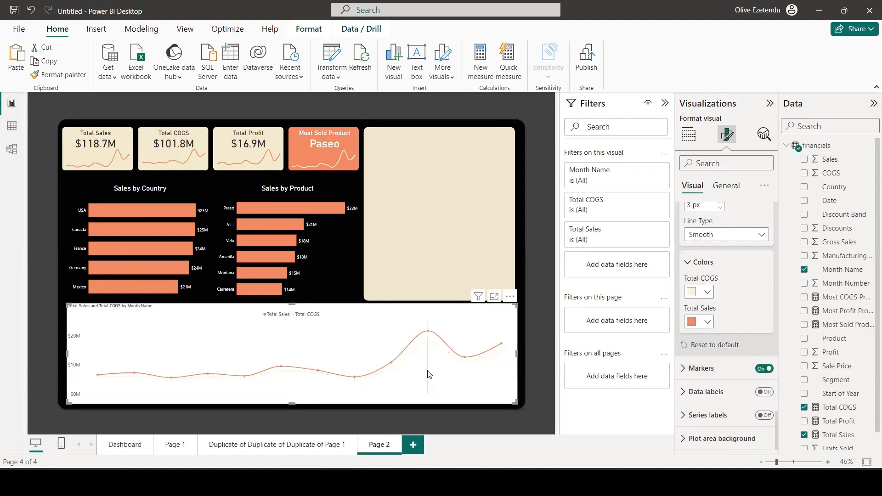
Change the line chart's title text to "Trend of Sales and COGS by Month".
{"action": "left_click", "coordinate": [727, 186]}
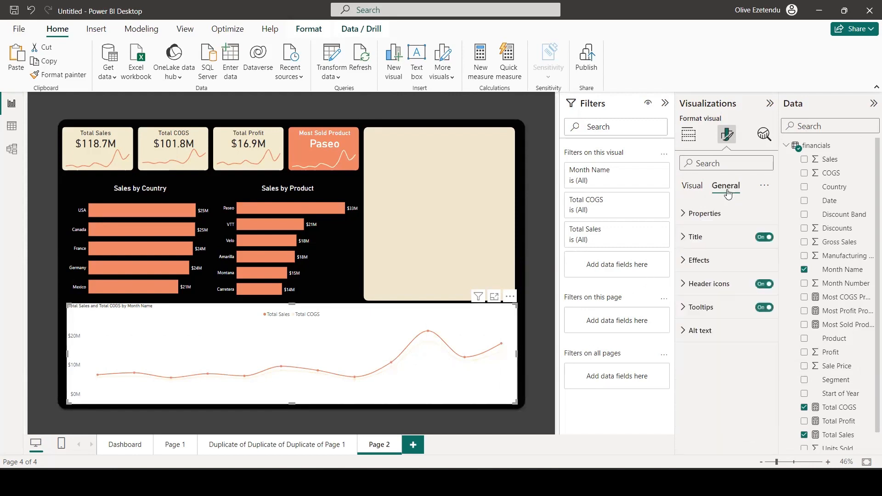
{"action": "left_click", "coordinate": [686, 240]}
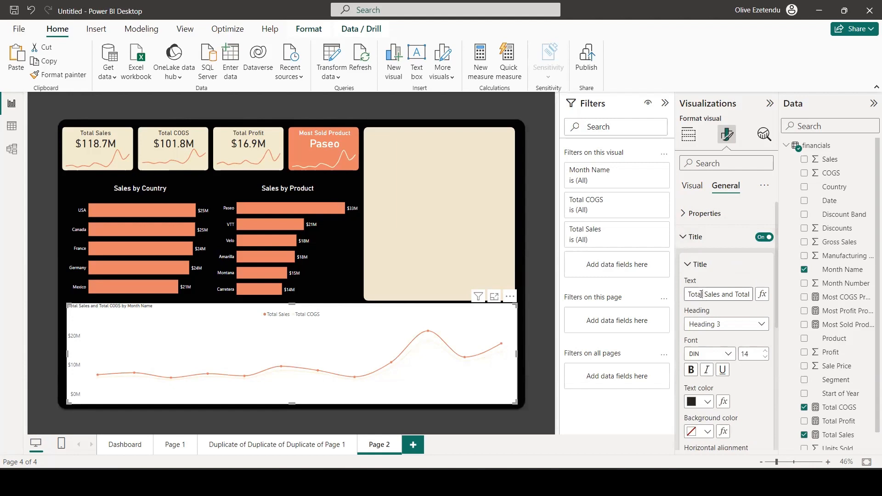
{"action": "double_click", "coordinate": [702, 294]}
{"action": "type", "text": "Trend of"}
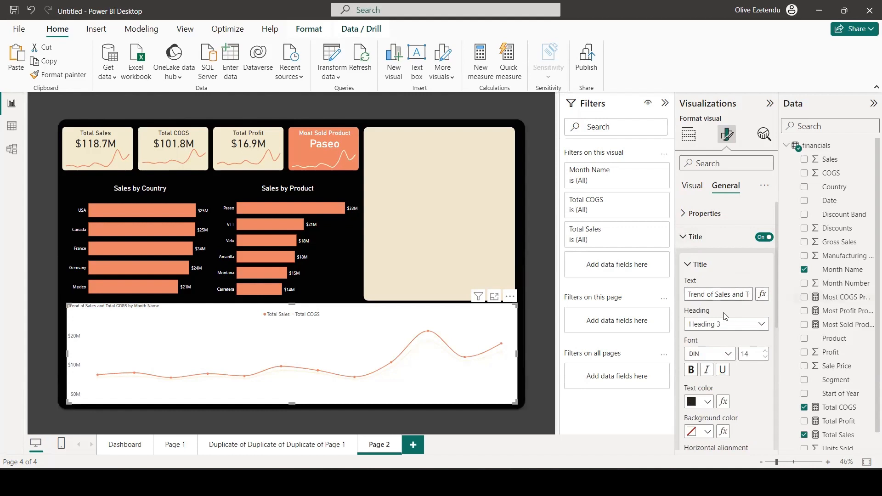
{"action": "key", "text": "Right"}
{"action": "key", "text": "Right"}
{"action": "key", "text": "Right"}
{"action": "key", "text": "Right"}
{"action": "key", "text": "Right"}
{"action": "key", "text": "Right"}
{"action": "key", "text": "BackSpace"}
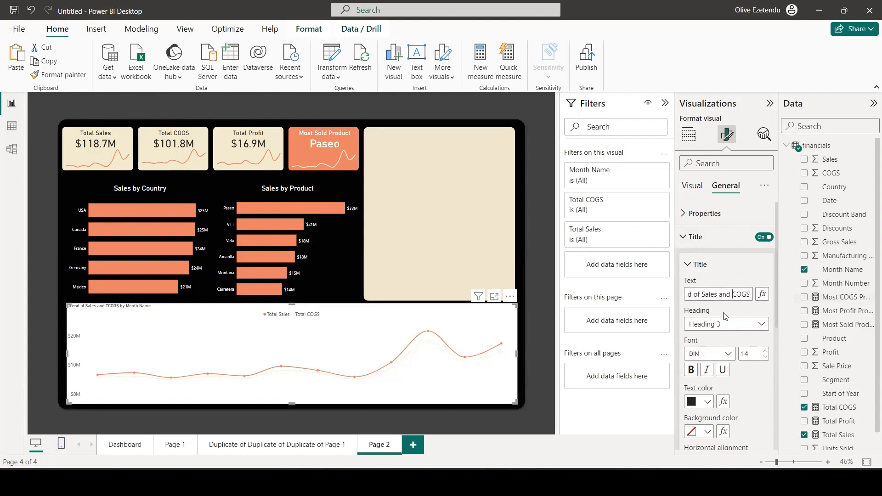
{"action": "key", "text": "Right"}
{"action": "key", "text": "Right"}
{"action": "key", "text": "Right"}
{"action": "key", "text": "Right"}
{"action": "key", "text": "Right"}
{"action": "key", "text": "Right"}
{"action": "key", "text": "Right"}
{"action": "key", "text": "Right"}
{"action": "key", "text": "Right"}
{"action": "key", "text": "Right"}
{"action": "key", "text": "Right"}
{"action": "key", "text": "Right"}
{"action": "key", "text": "Right"}
{"action": "key", "text": "Right"}
{"action": "key", "text": "Right"}
{"action": "key", "text": "Right"}
{"action": "key", "text": "Right"}
{"action": "key", "text": "Right"}
{"action": "key", "text": "BackSpace"}
{"action": "key", "text": "BackSpace"}
{"action": "key", "text": "BackSpace"}
{"action": "key", "text": "BackSpace"}
{"action": "key", "text": "BackSpace"}
Set the line chart title's font size to 23 and center it horizontally.
{"action": "left_click", "coordinate": [763, 350]}
{"action": "left_click", "coordinate": [764, 350]}
{"action": "left_click", "coordinate": [763, 350]}
{"action": "left_click", "coordinate": [763, 350]}
{"action": "left_click", "coordinate": [763, 350]}
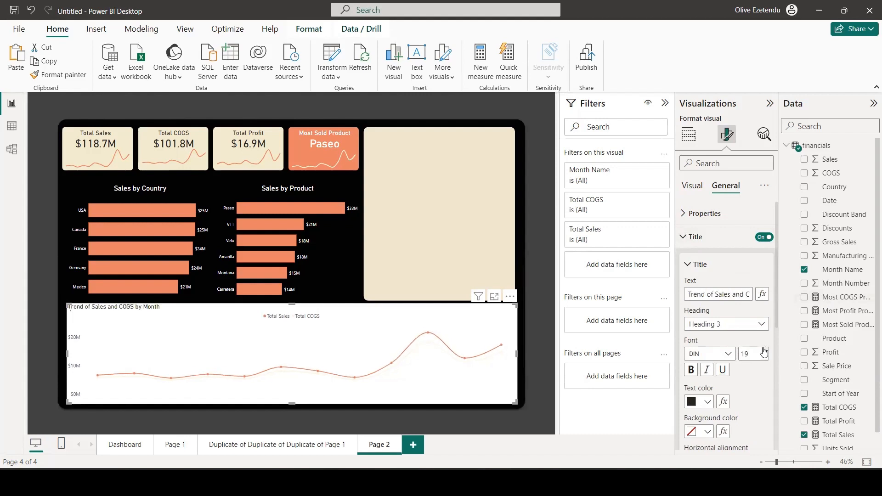
{"action": "left_click", "coordinate": [763, 350]}
{"action": "left_click", "coordinate": [764, 349]}
{"action": "left_click", "coordinate": [763, 350]}
{"action": "left_click", "coordinate": [763, 350]}
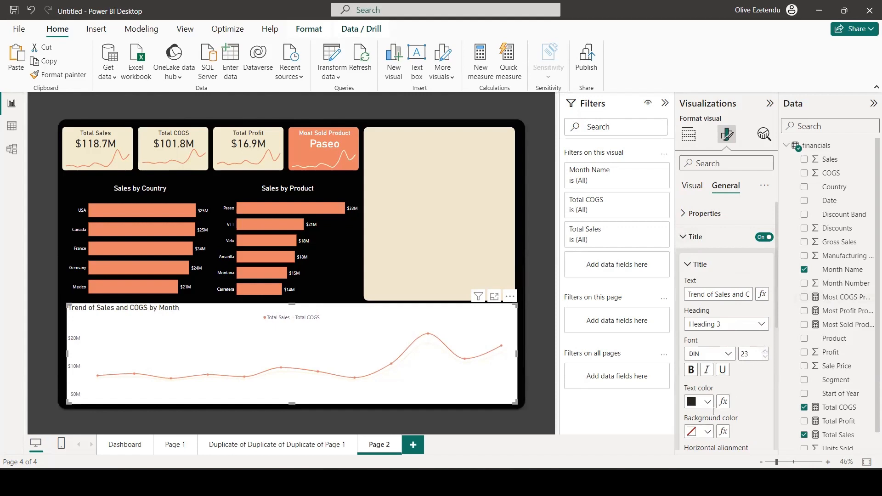
{"action": "scroll", "coordinate": [713, 411], "scroll_direction": "down", "scroll_amount": 3}
{"action": "left_click", "coordinate": [707, 351]}
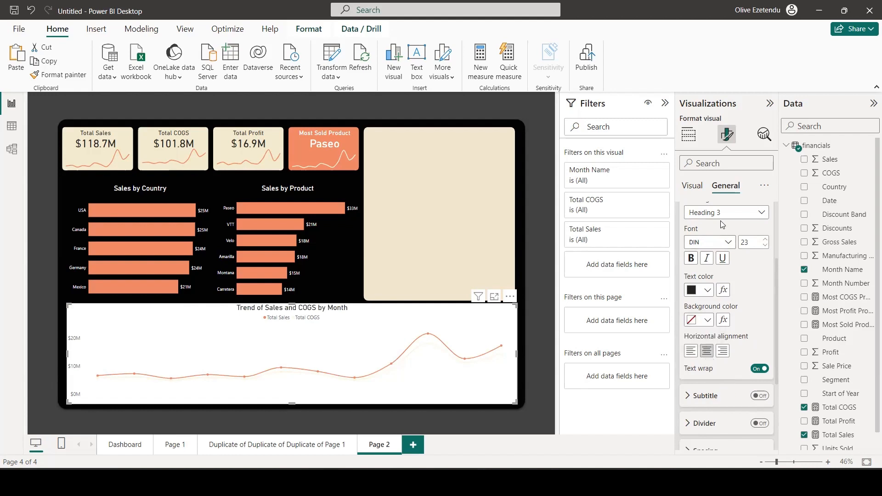
Set the line chart's background transparency to 100%.
{"action": "scroll", "coordinate": [722, 225], "scroll_direction": "down", "scroll_amount": 3}
{"action": "left_click", "coordinate": [713, 368]}
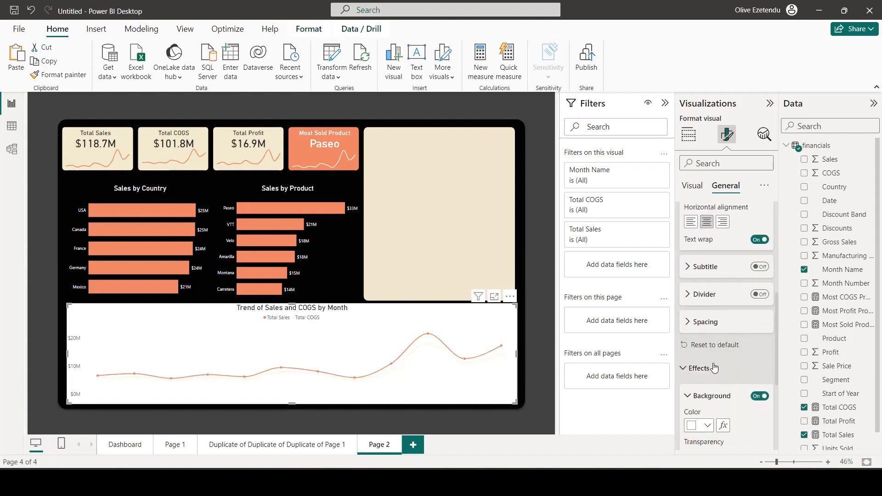
{"action": "scroll", "coordinate": [713, 368], "scroll_direction": "down", "scroll_amount": 3}
{"action": "left_click_drag", "start_coordinate": [724, 348], "coordinate": [746, 360]}
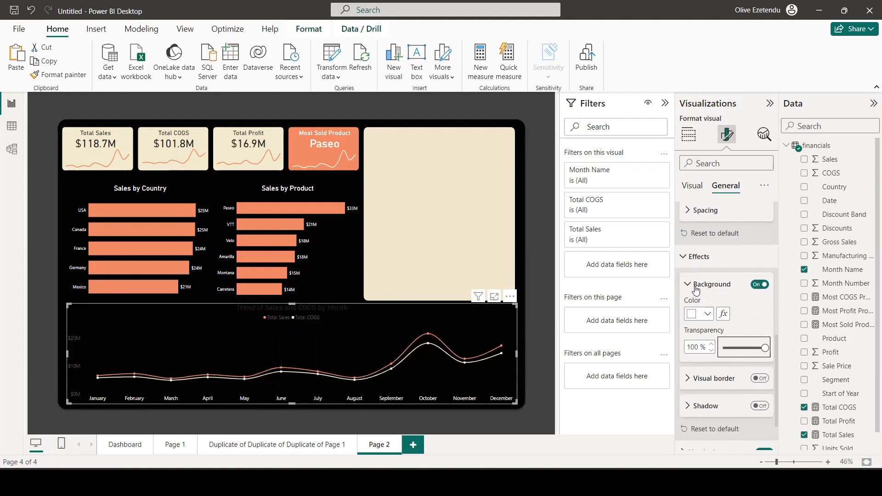
Change the line chart's title text color to white.
{"action": "scroll", "coordinate": [732, 276], "scroll_direction": "up", "scroll_amount": 8}
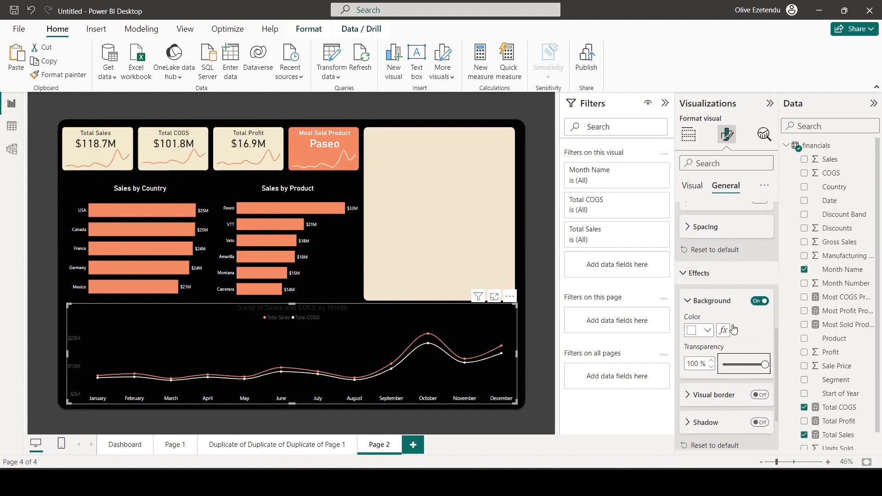
{"action": "scroll", "coordinate": [716, 312], "scroll_direction": "down", "scroll_amount": 3}
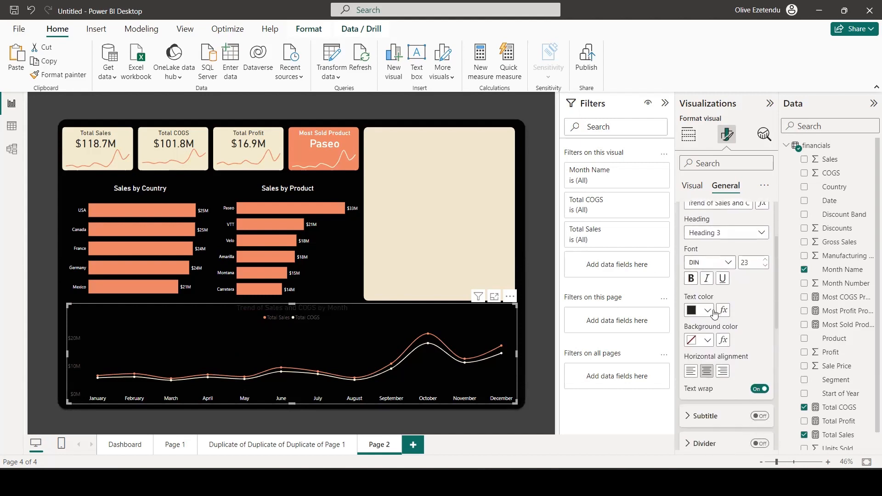
{"action": "left_click", "coordinate": [707, 310]}
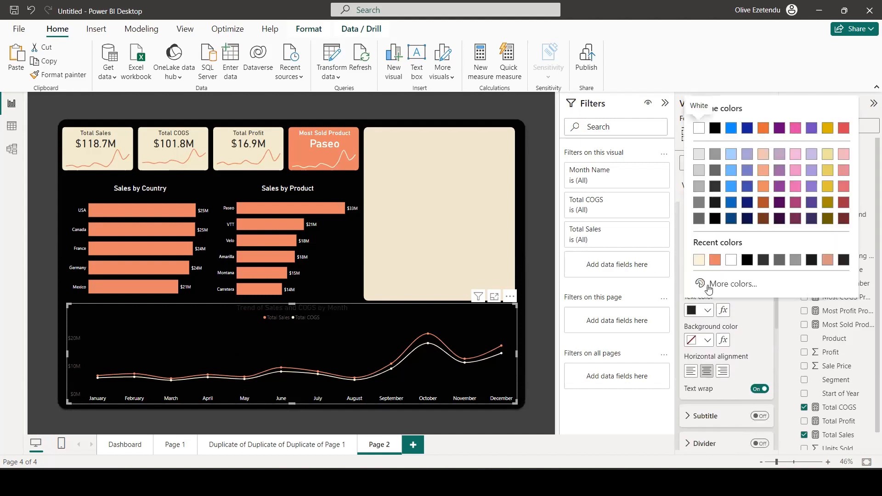
{"action": "left_click", "coordinate": [729, 260]}
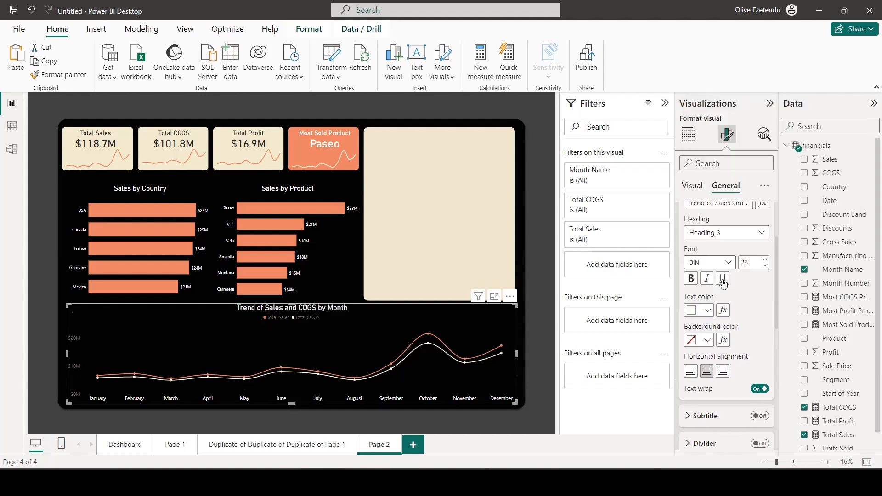
Change the line chart's legend text color to white (#FFFFFF).
{"action": "left_click", "coordinate": [697, 188]}
{"action": "scroll", "coordinate": [715, 302], "scroll_direction": "up", "scroll_amount": 3}
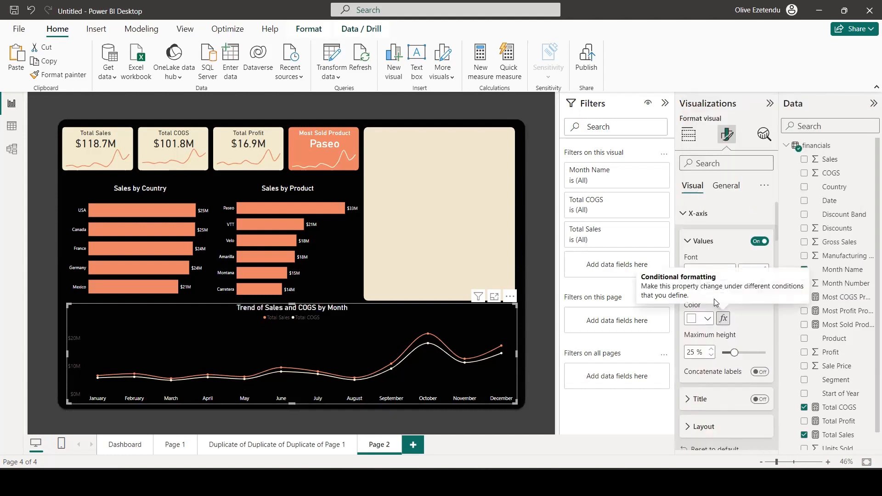
{"action": "scroll", "coordinate": [756, 381], "scroll_direction": "down", "scroll_amount": 5}
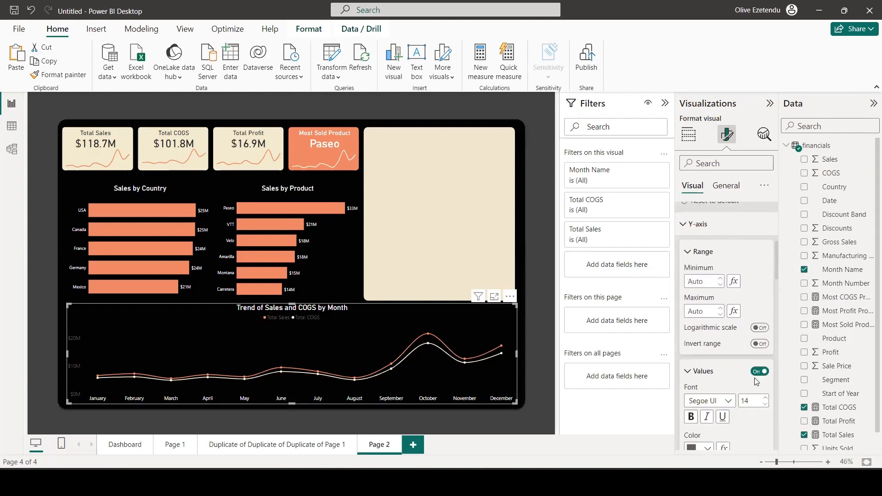
{"action": "scroll", "coordinate": [756, 381], "scroll_direction": "down", "scroll_amount": 3}
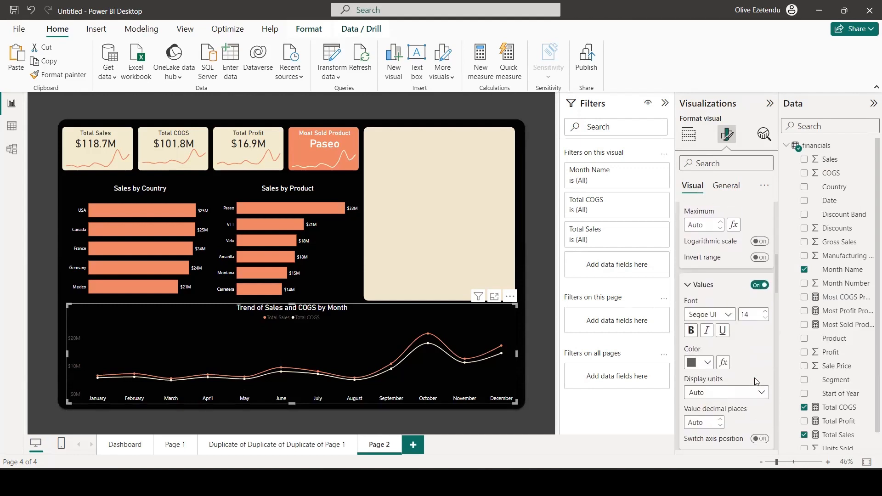
{"action": "scroll", "coordinate": [755, 381], "scroll_direction": "down", "scroll_amount": 6}
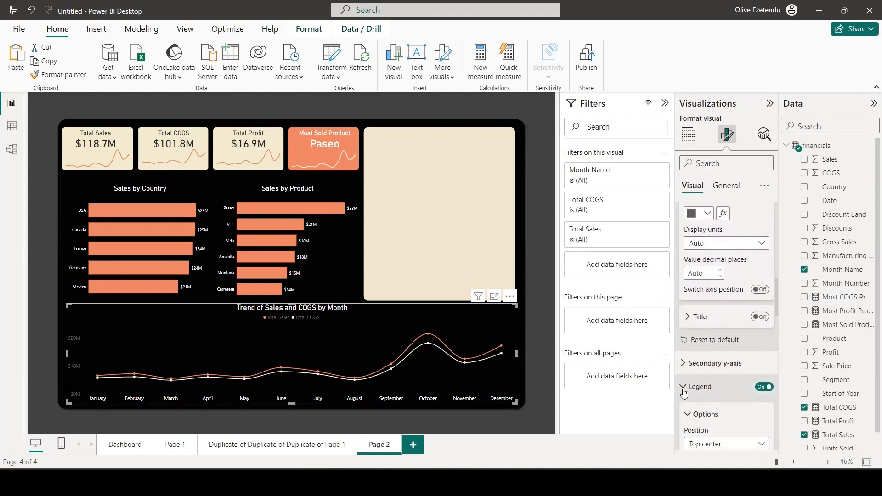
{"action": "scroll", "coordinate": [696, 386], "scroll_direction": "down", "scroll_amount": 3}
{"action": "scroll", "coordinate": [696, 386], "scroll_direction": "down", "scroll_amount": 3}
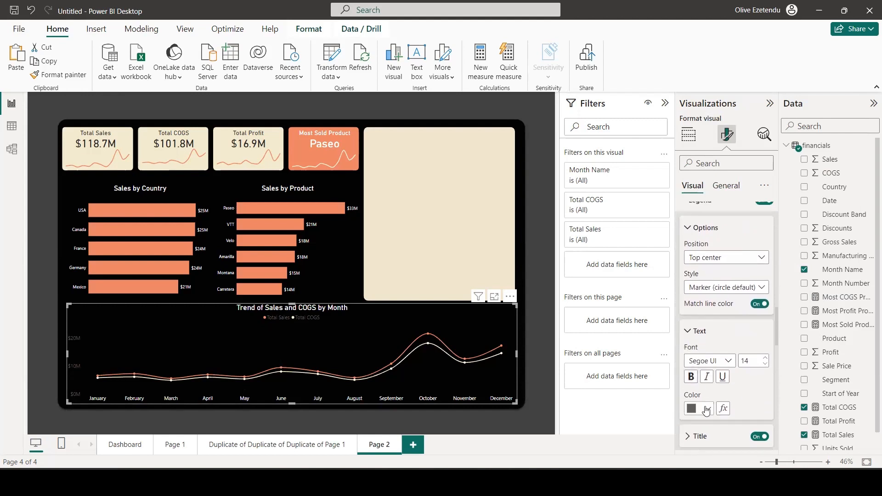
{"action": "left_click", "coordinate": [708, 408]}
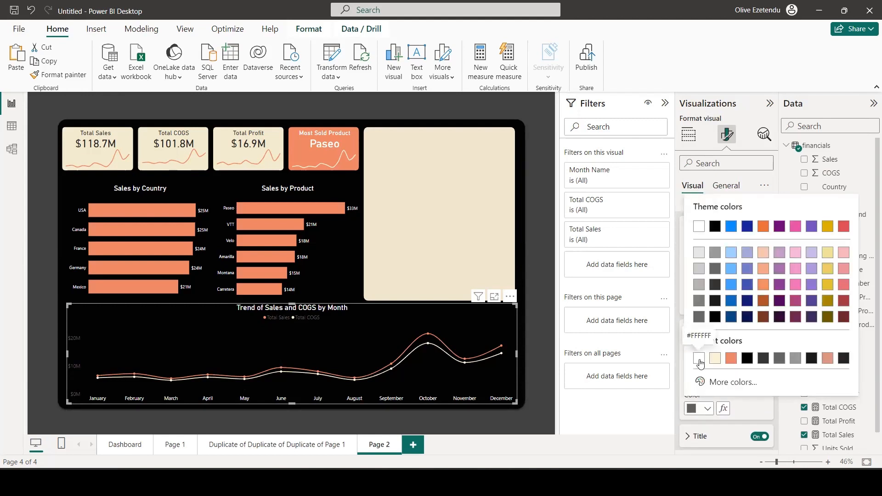
{"action": "left_click", "coordinate": [699, 357]}
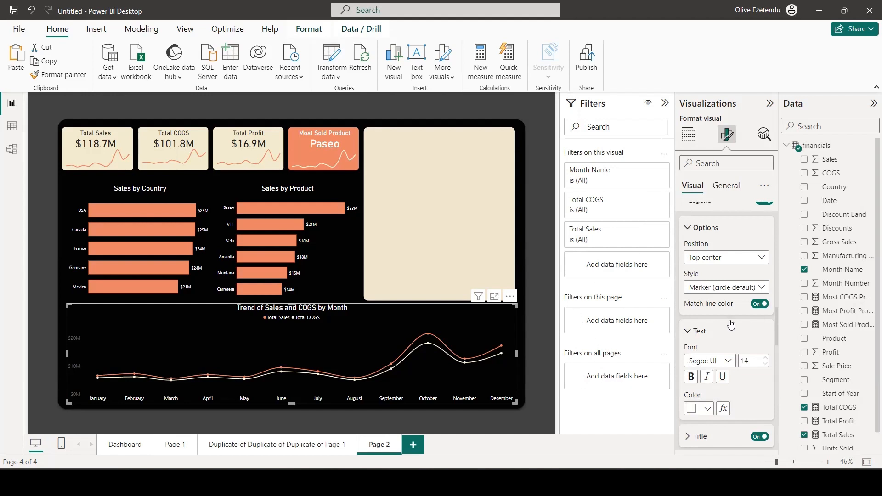
Change the color of the line chart's Y-axis values to white.
{"action": "scroll", "coordinate": [730, 323], "scroll_direction": "down", "scroll_amount": 8}
{"action": "scroll", "coordinate": [729, 324], "scroll_direction": "up", "scroll_amount": 2}
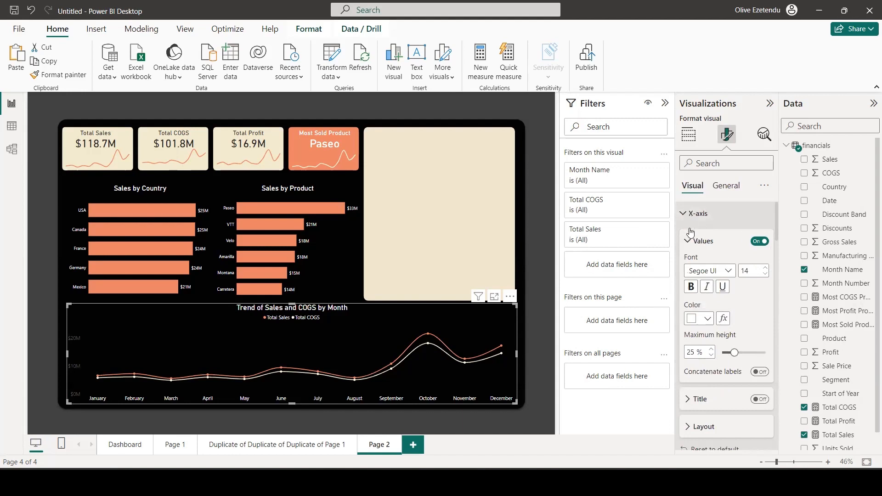
{"action": "scroll", "coordinate": [715, 301], "scroll_direction": "down", "scroll_amount": 5}
{"action": "scroll", "coordinate": [713, 301], "scroll_direction": "down", "scroll_amount": 3}
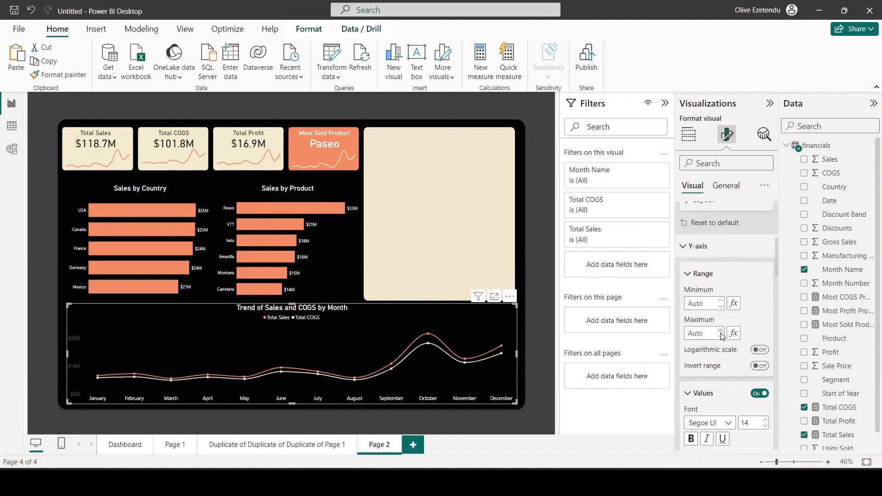
{"action": "left_click", "coordinate": [707, 360]}
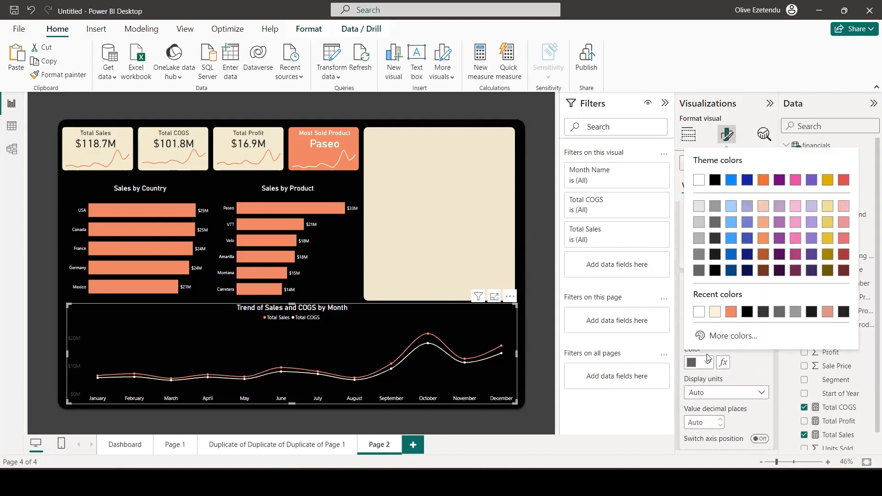
{"action": "left_click", "coordinate": [698, 311]}
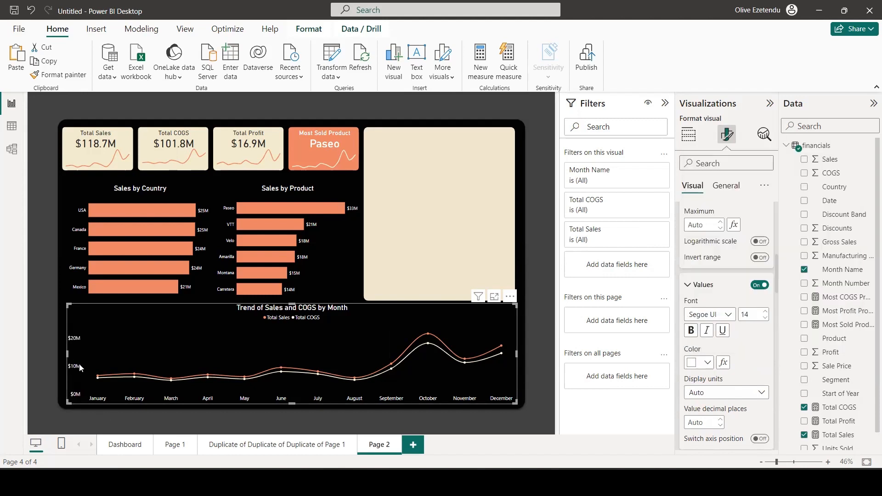
Reduce the line chart's height slightly by lowering its upper edge away from the bar charts, and deselect it.
{"action": "left_click", "coordinate": [529, 367]}
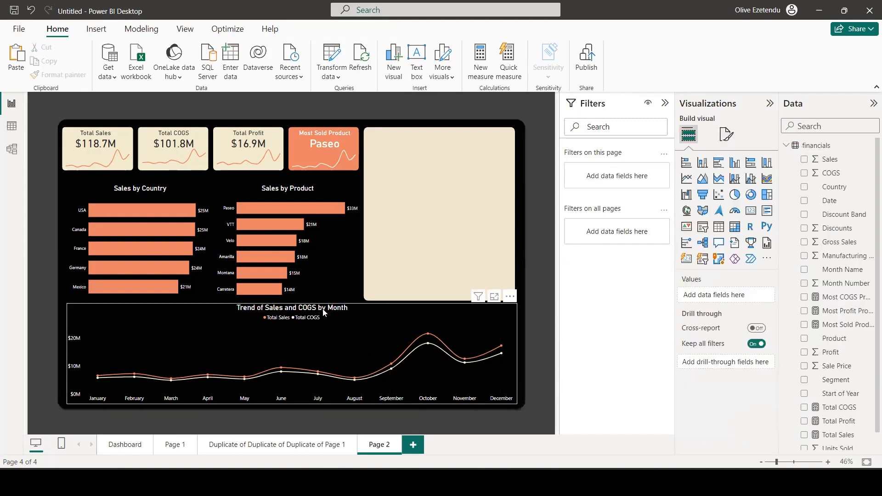
{"action": "left_click", "coordinate": [265, 314]}
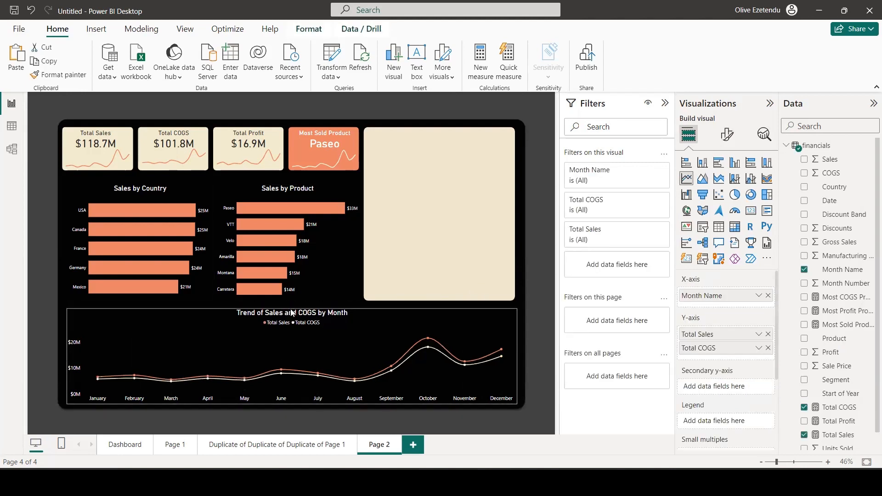
{"action": "left_click", "coordinate": [546, 352]}
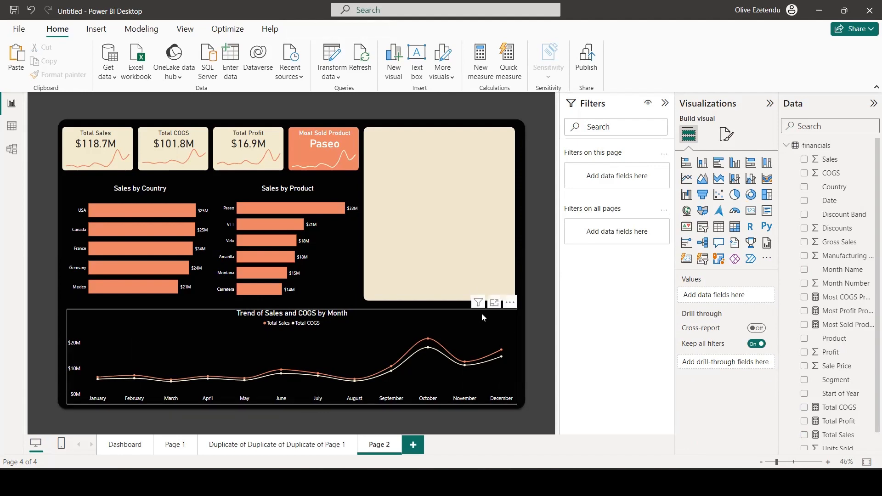
Add a slicer to the empty cream panel and assign the Country field to it.
{"action": "left_click", "coordinate": [705, 230]}
{"action": "left_click_drag", "start_coordinate": [88, 156], "coordinate": [412, 202]}
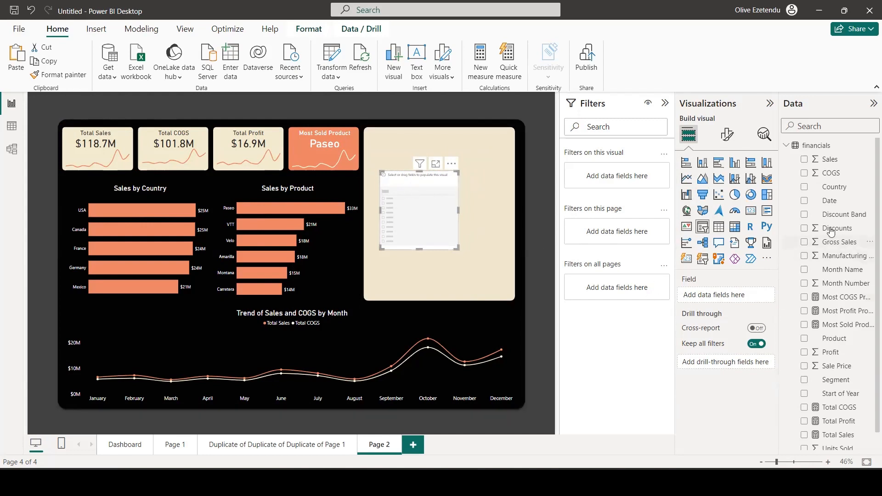
{"action": "left_click_drag", "start_coordinate": [832, 187], "coordinate": [739, 296]}
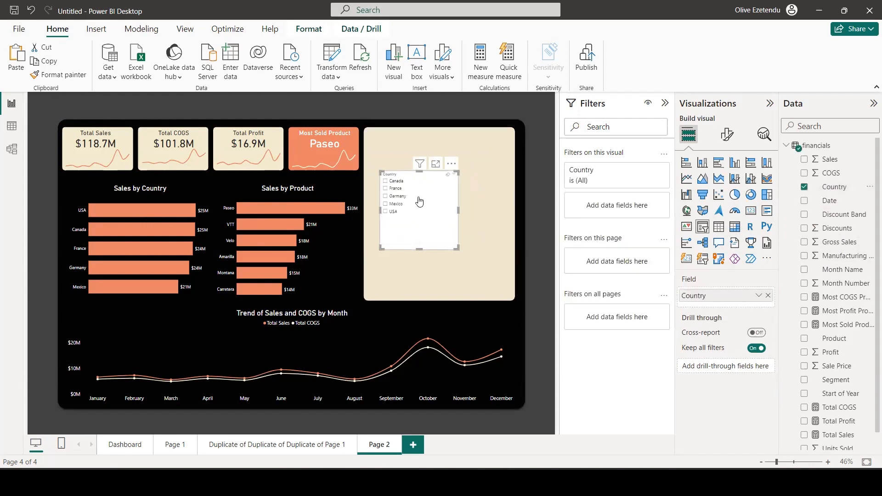
Set the font size of the Country slicer's values to 14.
{"action": "left_click", "coordinate": [727, 138]}
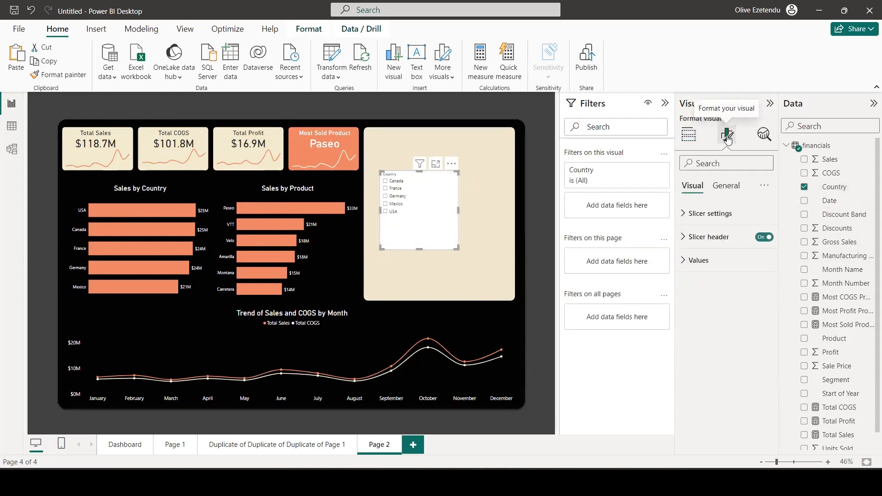
{"action": "left_click", "coordinate": [688, 260]}
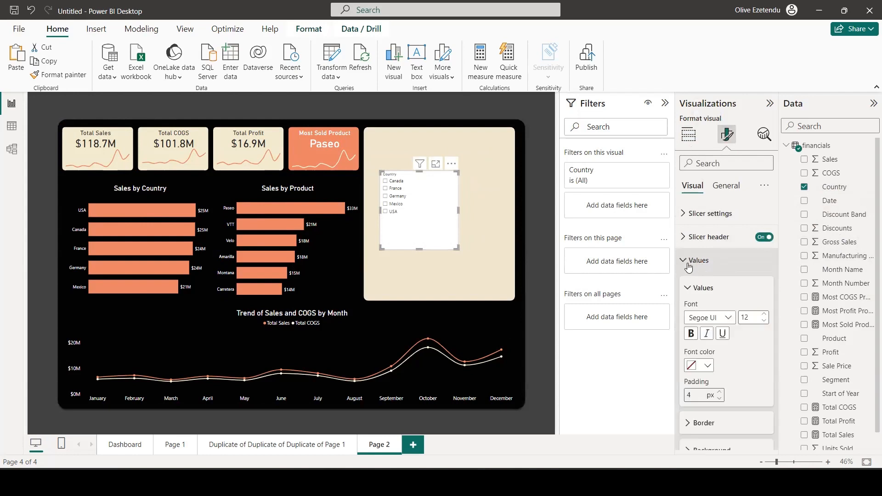
{"action": "left_click", "coordinate": [765, 315]}
{"action": "left_click", "coordinate": [764, 315]}
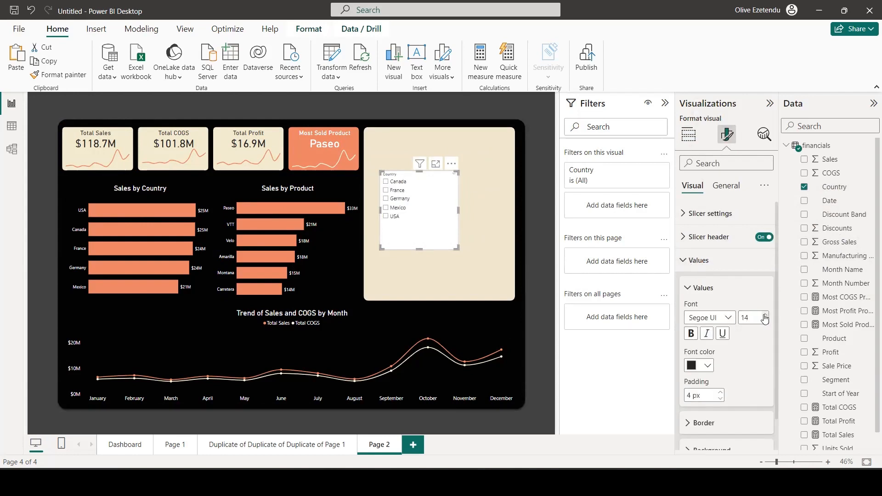
Set the font size of the Country slicer's header text to 18.
{"action": "scroll", "coordinate": [728, 354], "scroll_direction": "down", "scroll_amount": 1}
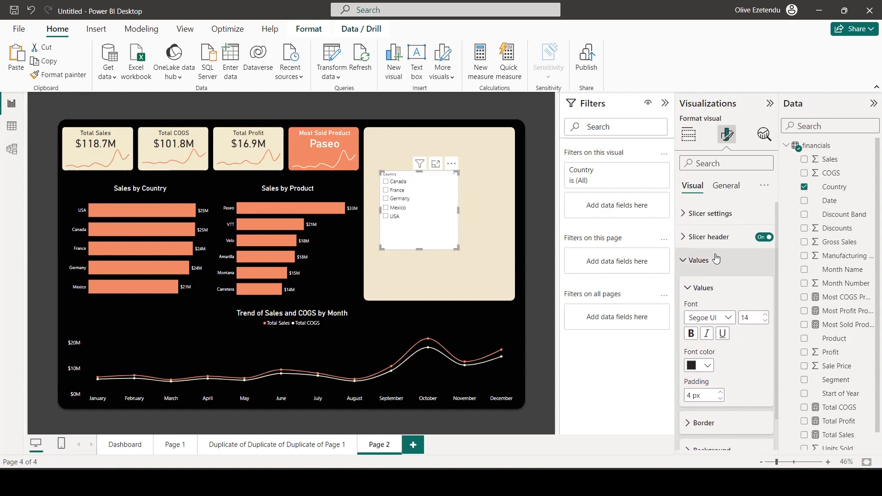
{"action": "scroll", "coordinate": [713, 261], "scroll_direction": "up", "scroll_amount": 1}
{"action": "left_click", "coordinate": [694, 239]}
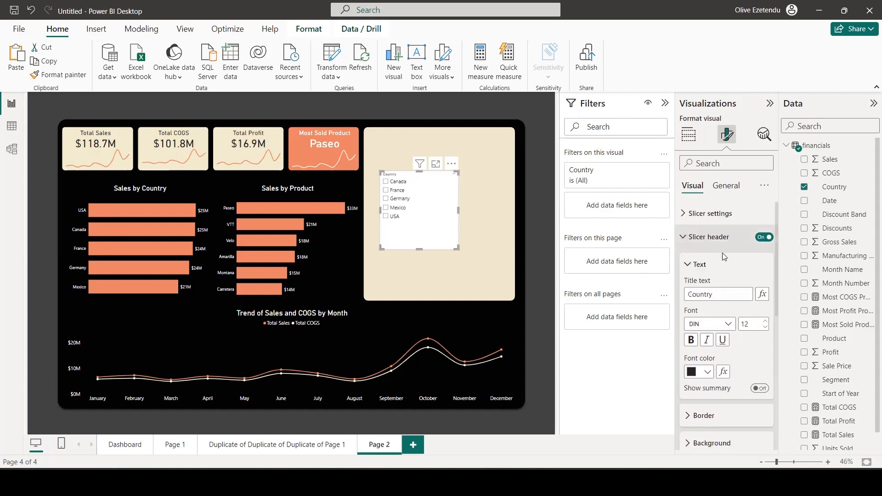
{"action": "left_click", "coordinate": [766, 322]}
{"action": "left_click", "coordinate": [765, 322]}
{"action": "left_click", "coordinate": [766, 322]}
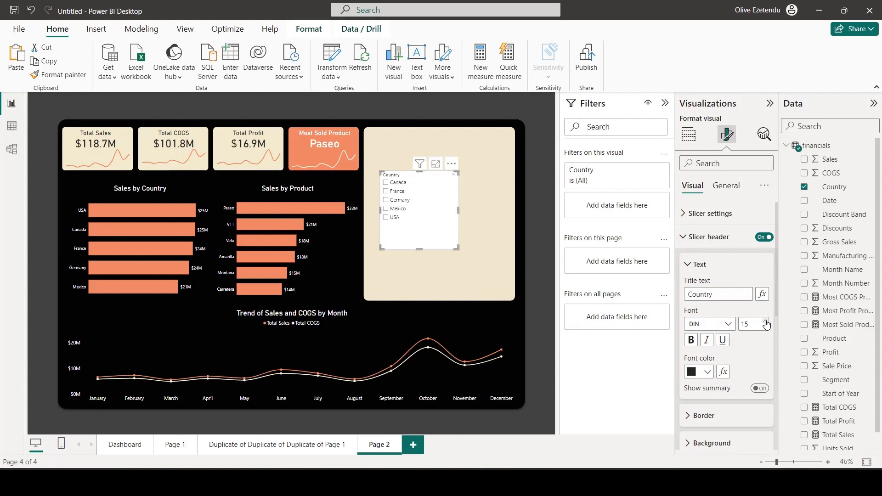
{"action": "left_click", "coordinate": [765, 322]}
{"action": "left_click", "coordinate": [766, 322]}
{"action": "left_click", "coordinate": [765, 322]}
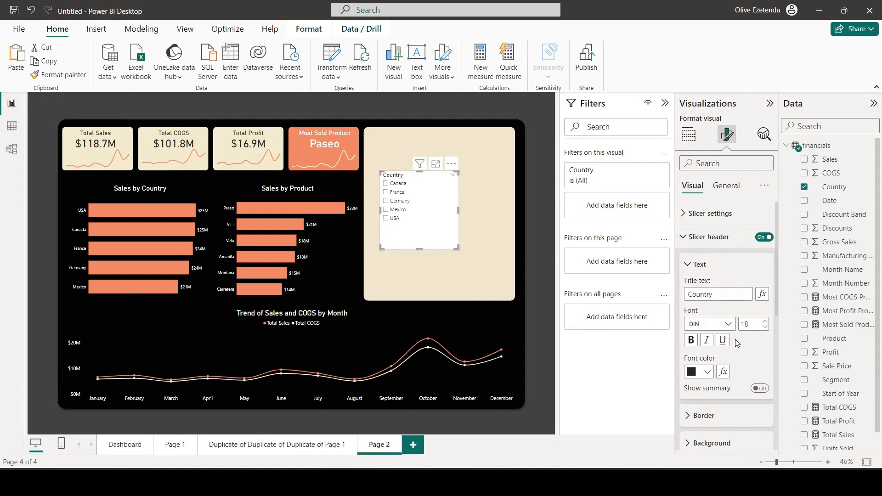
Change the Country slicer's style to Dropdown.
{"action": "left_click", "coordinate": [710, 213]}
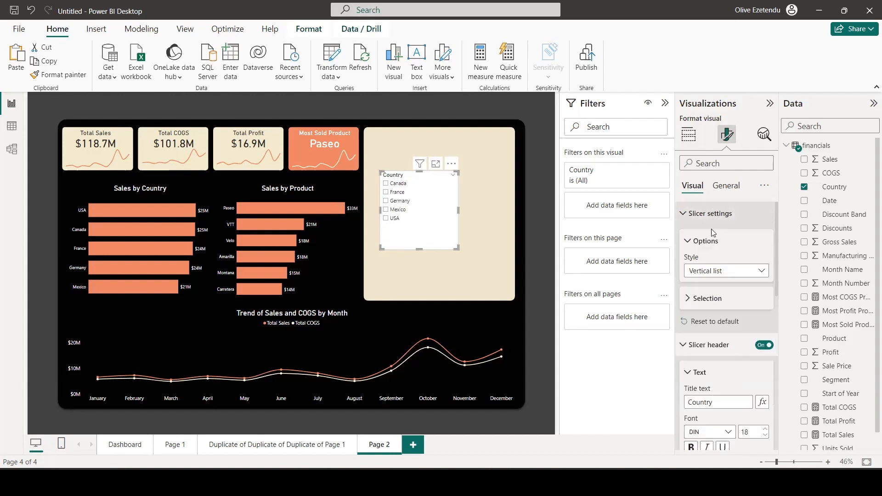
{"action": "left_click", "coordinate": [761, 271]}
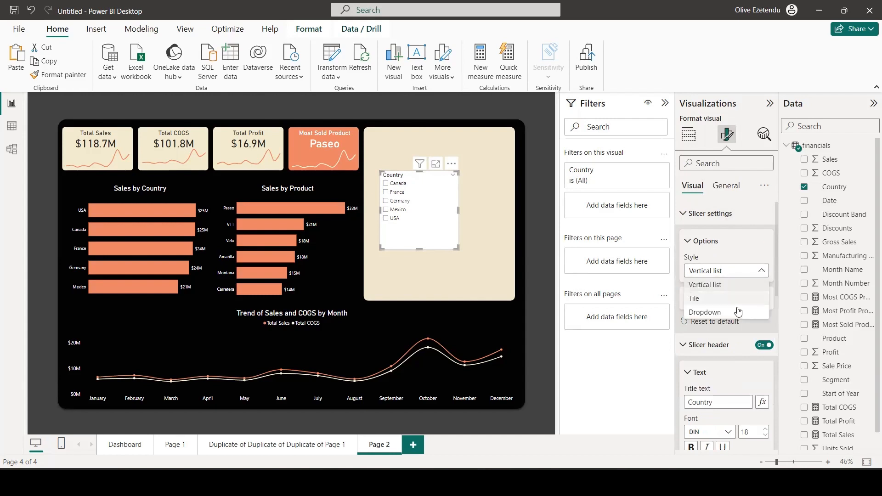
{"action": "left_click", "coordinate": [723, 317]}
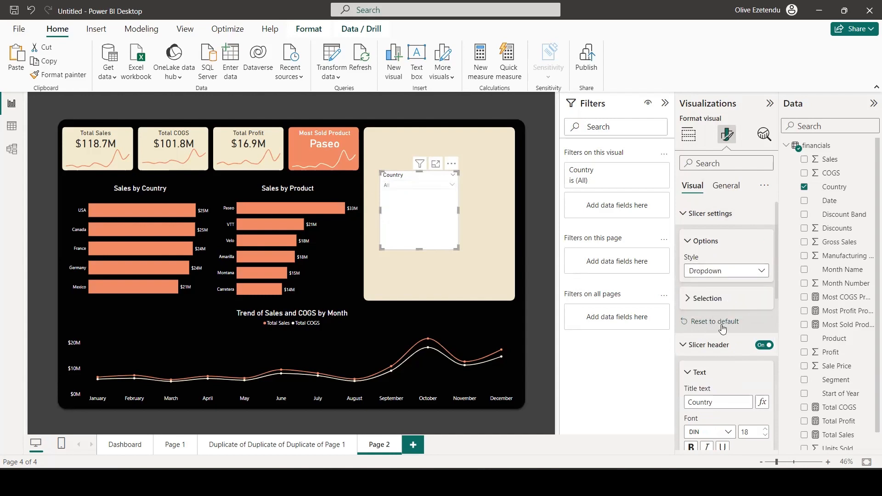
Set the Country slicer's values to a white font on a dark gray background, and deselect the slicer.
{"action": "scroll", "coordinate": [720, 301], "scroll_direction": "down", "scroll_amount": 6}
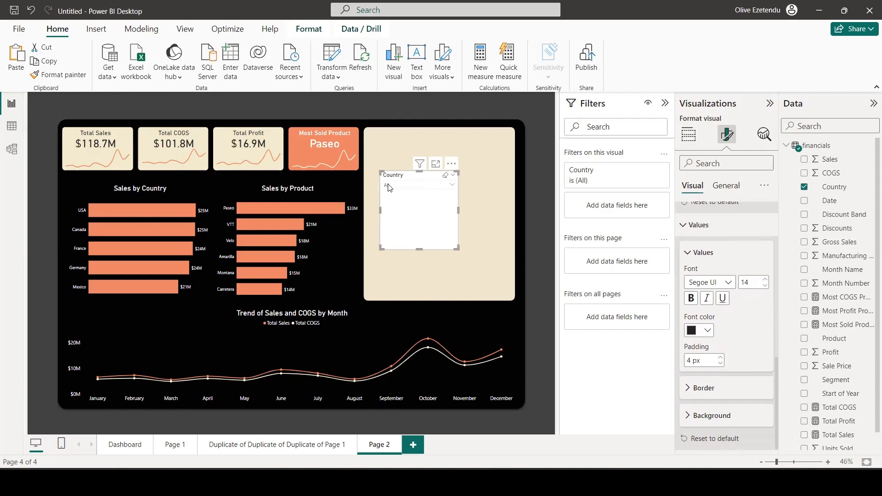
{"action": "left_click", "coordinate": [707, 331]}
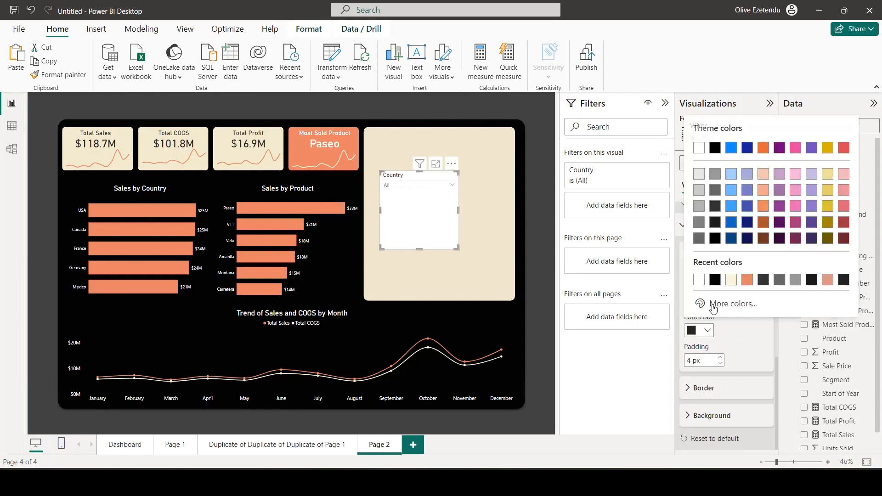
{"action": "left_click", "coordinate": [698, 279]}
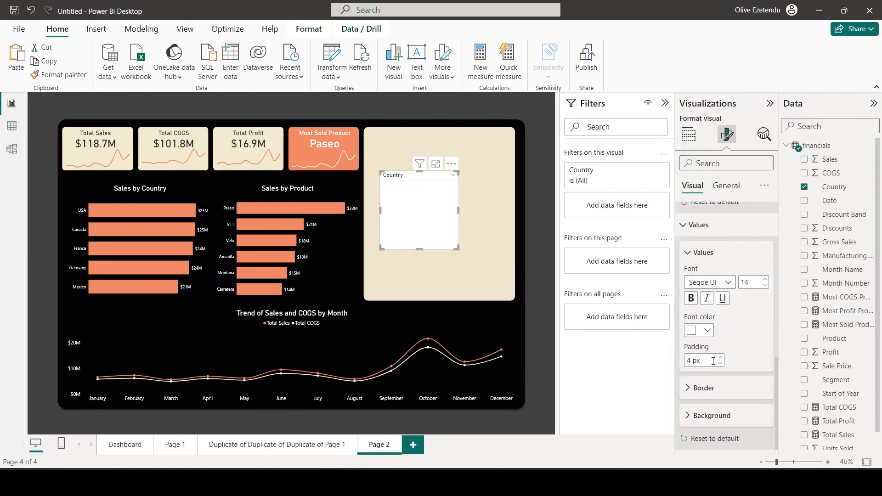
{"action": "left_click", "coordinate": [687, 415]}
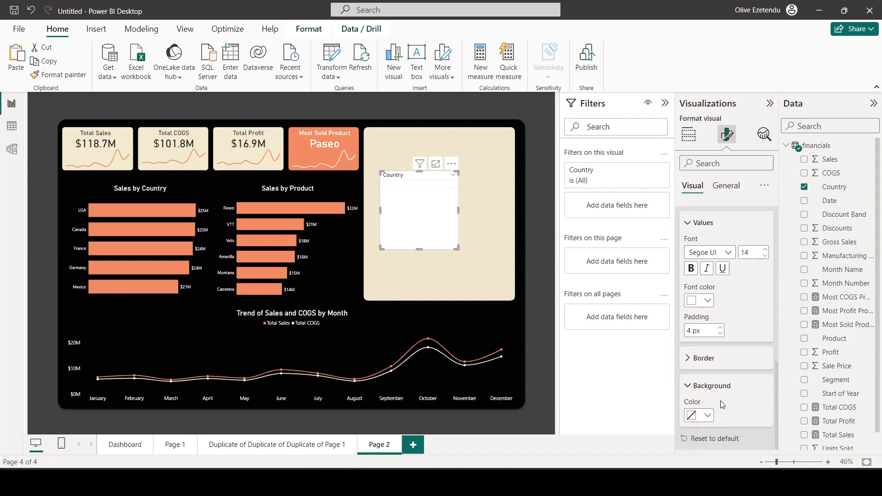
{"action": "left_click", "coordinate": [706, 417]}
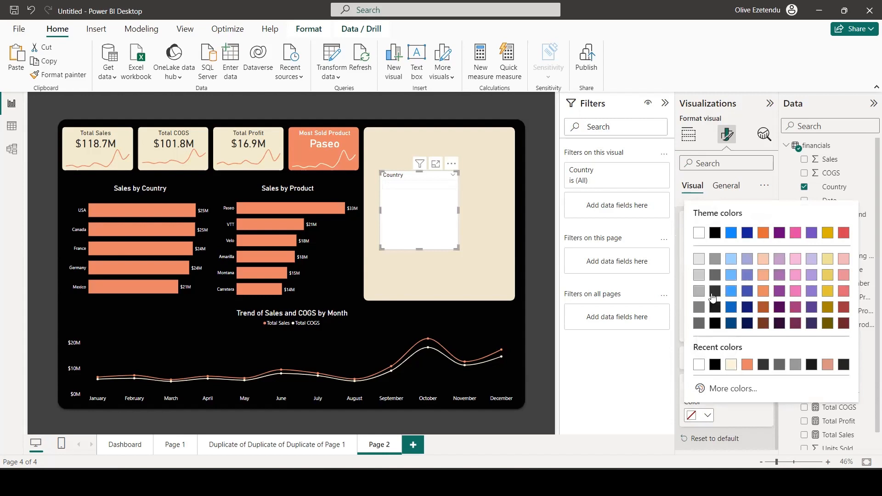
{"action": "left_click", "coordinate": [715, 303]}
{"action": "left_click", "coordinate": [539, 299]}
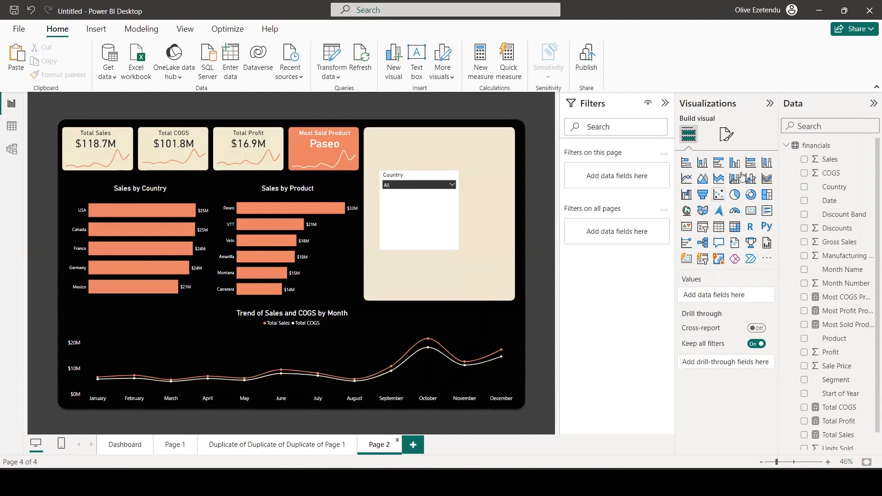
Set the overall background color of the Country slicer to the recently used cream.
{"action": "left_click", "coordinate": [446, 214]}
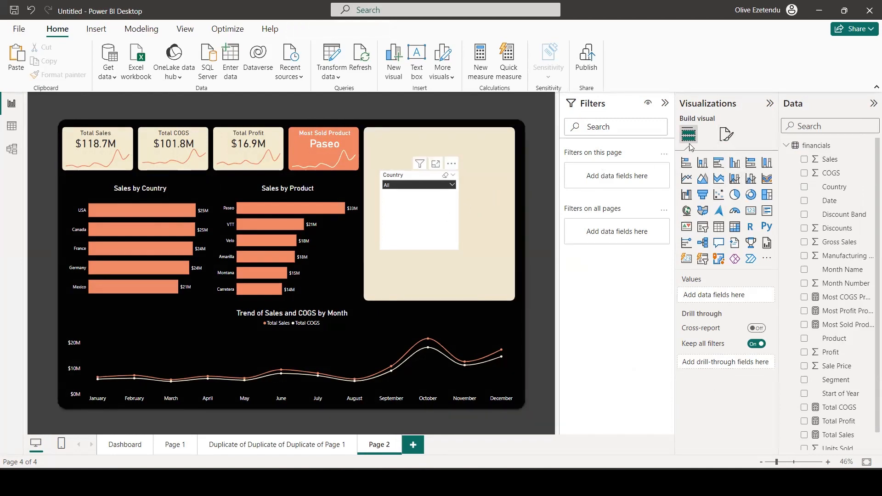
{"action": "left_click", "coordinate": [726, 135]}
{"action": "scroll", "coordinate": [719, 394], "scroll_direction": "up", "scroll_amount": 5}
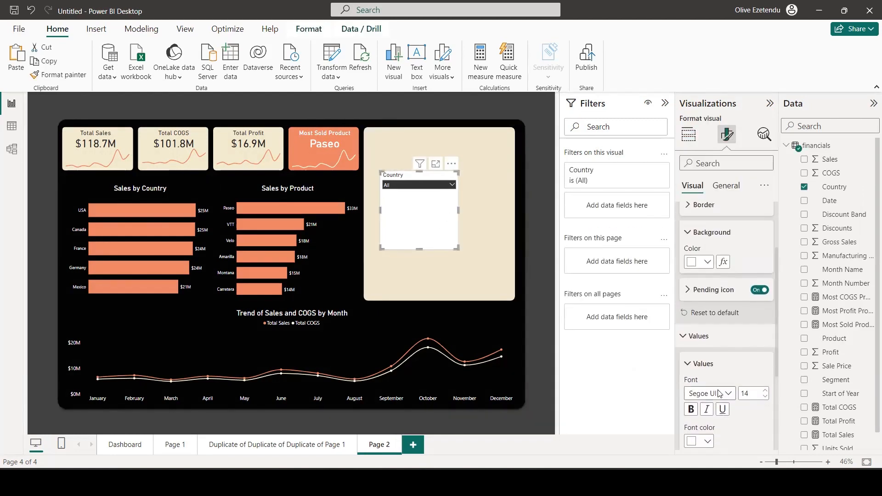
{"action": "left_click", "coordinate": [726, 188]}
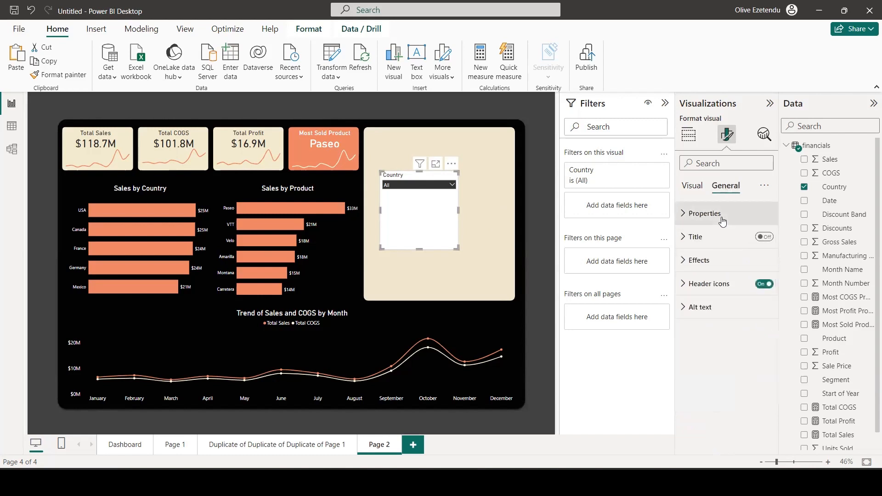
{"action": "left_click", "coordinate": [691, 261]}
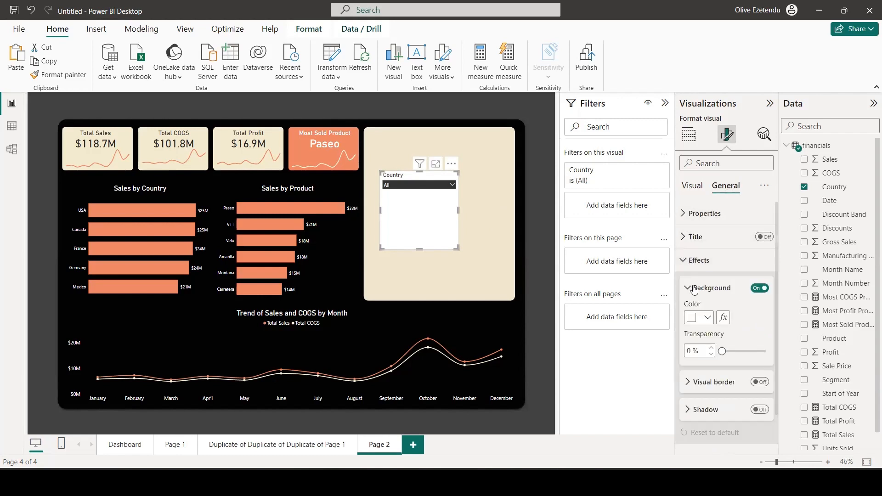
{"action": "left_click", "coordinate": [707, 320]}
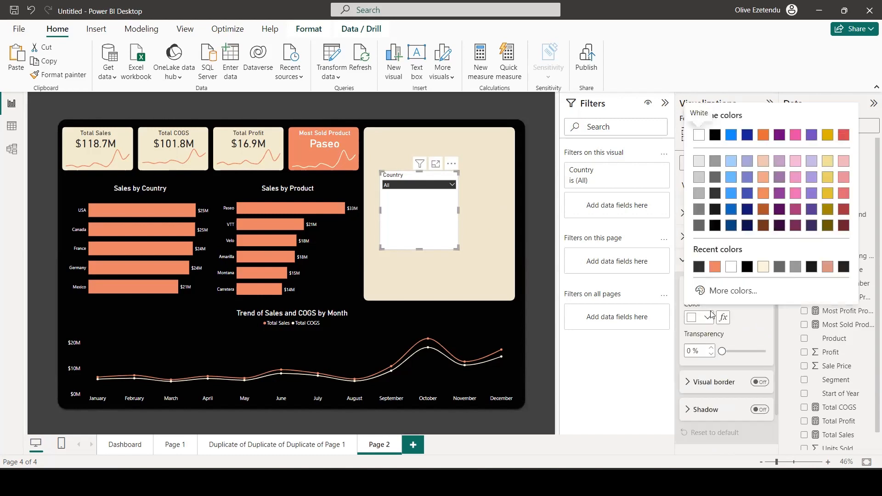
{"action": "left_click", "coordinate": [761, 268]}
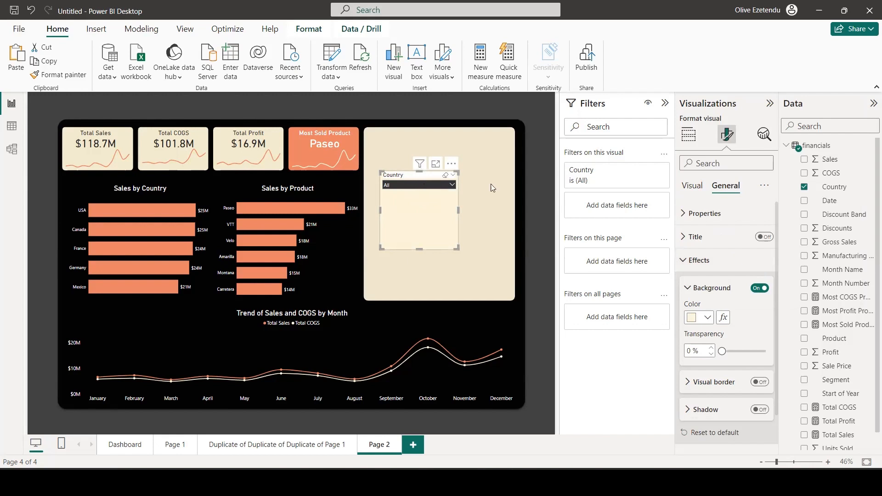
Change the background color of the Country slicer's header to the same cream.
{"action": "left_click", "coordinate": [690, 188]}
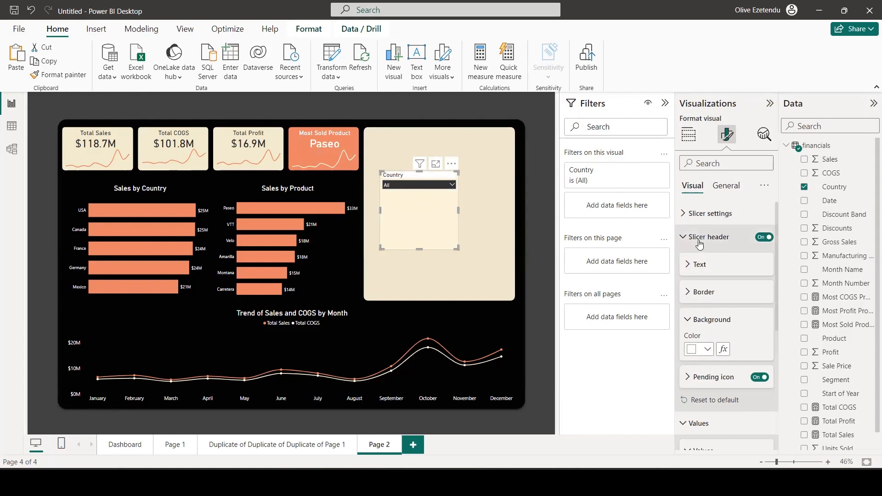
{"action": "left_click", "coordinate": [707, 350]}
{"action": "left_click", "coordinate": [699, 298]}
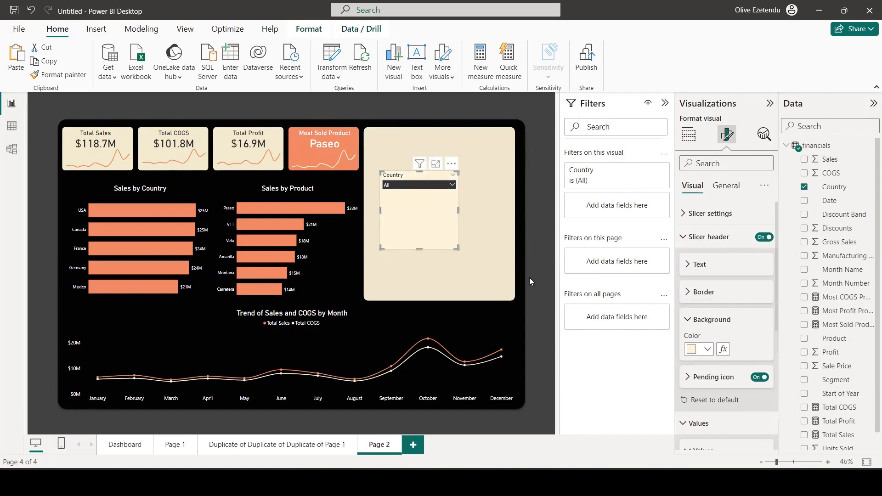
Turn on the shadow for the Country slicer and set its position to Custom.
{"action": "left_click", "coordinate": [725, 187]}
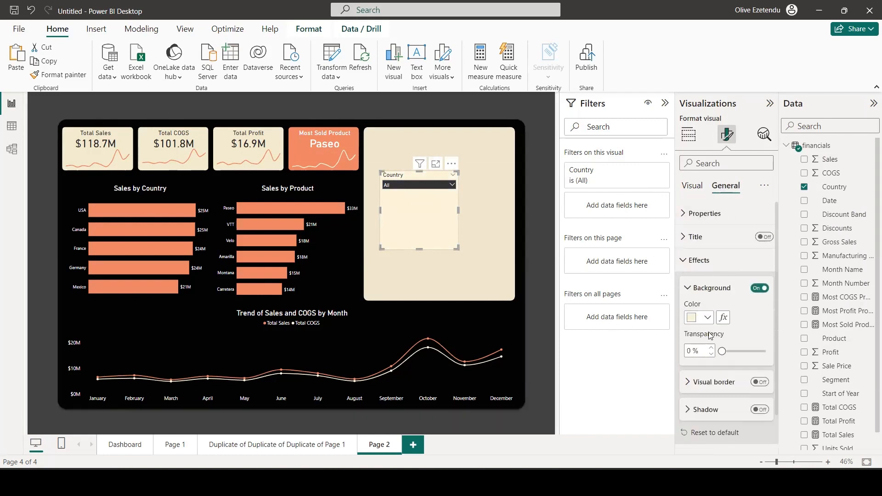
{"action": "scroll", "coordinate": [724, 354], "scroll_direction": "down", "scroll_amount": 2}
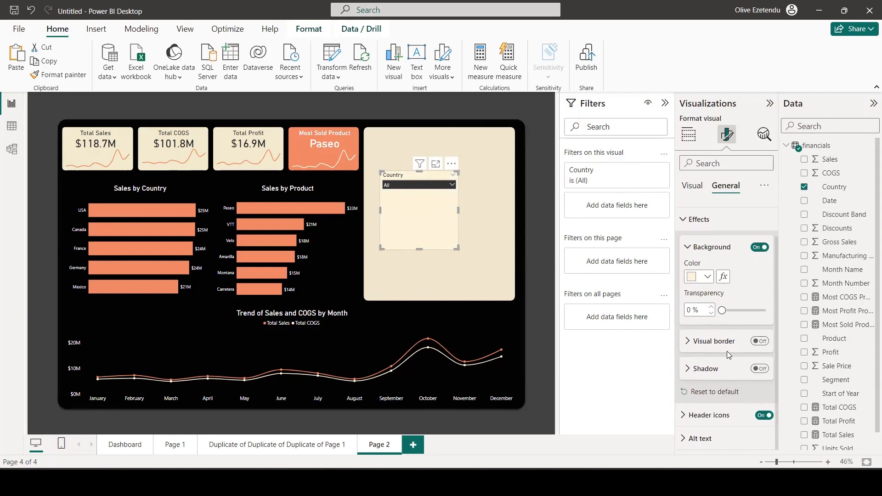
{"action": "left_click", "coordinate": [761, 368]}
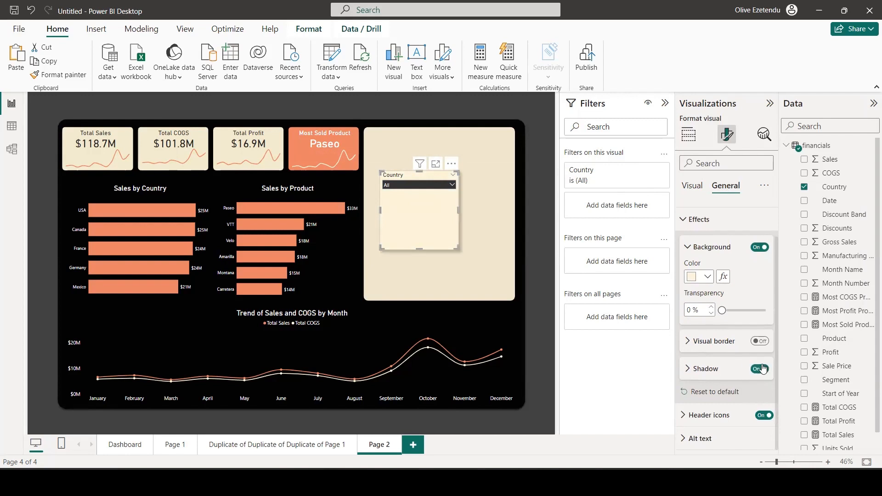
{"action": "left_click", "coordinate": [688, 370]}
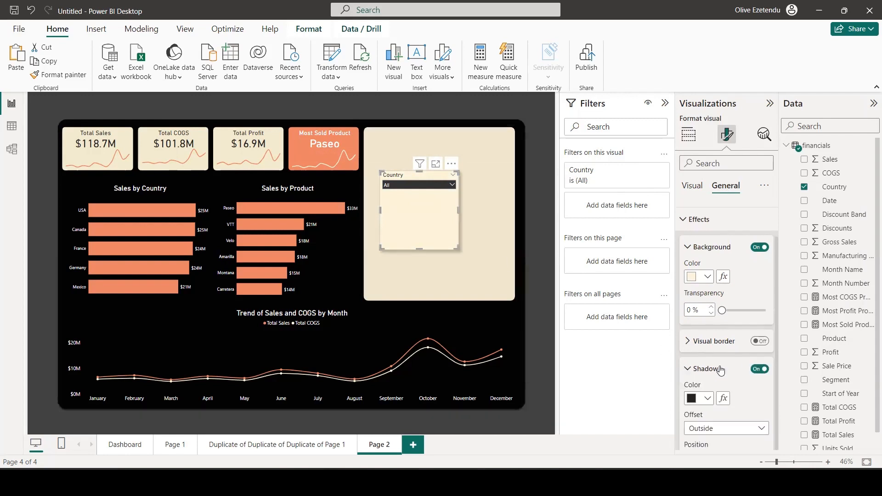
{"action": "scroll", "coordinate": [744, 370], "scroll_direction": "down", "scroll_amount": 1}
{"action": "left_click", "coordinate": [762, 373]}
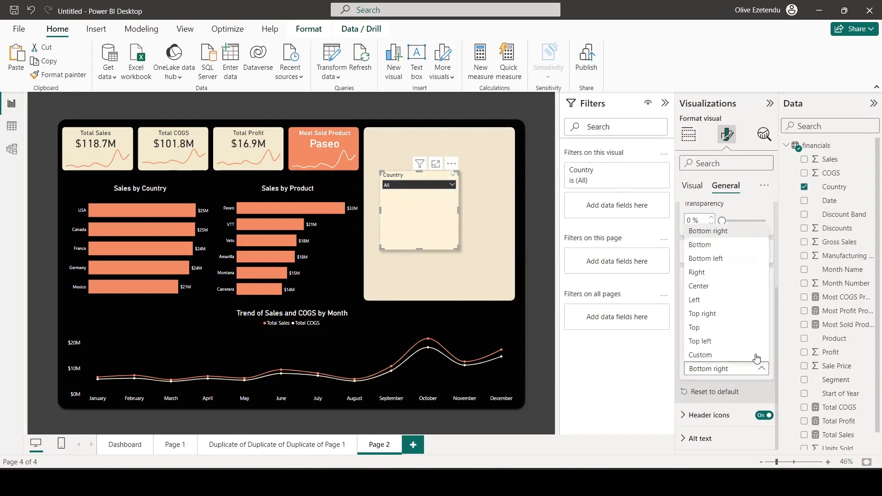
{"action": "left_click", "coordinate": [715, 355]}
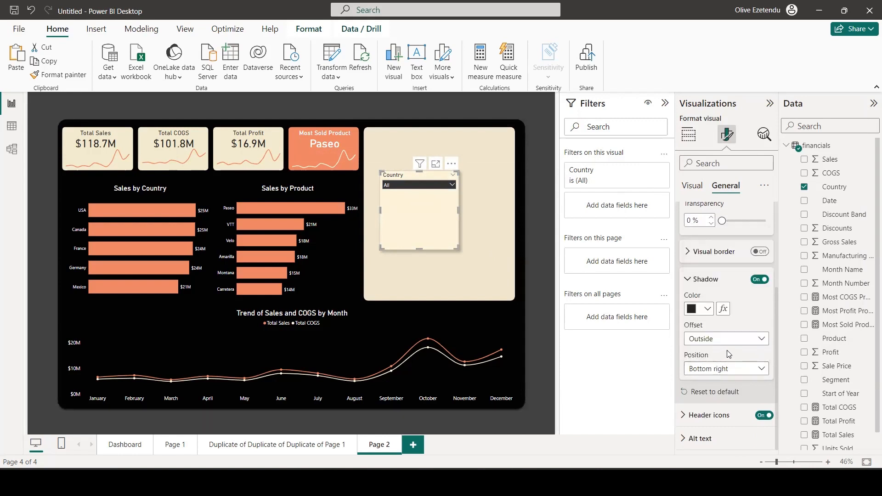
Set the Country slicer's shadow blur to 21 px and its angle to 90°.
{"action": "scroll", "coordinate": [727, 322], "scroll_direction": "down", "scroll_amount": 2}
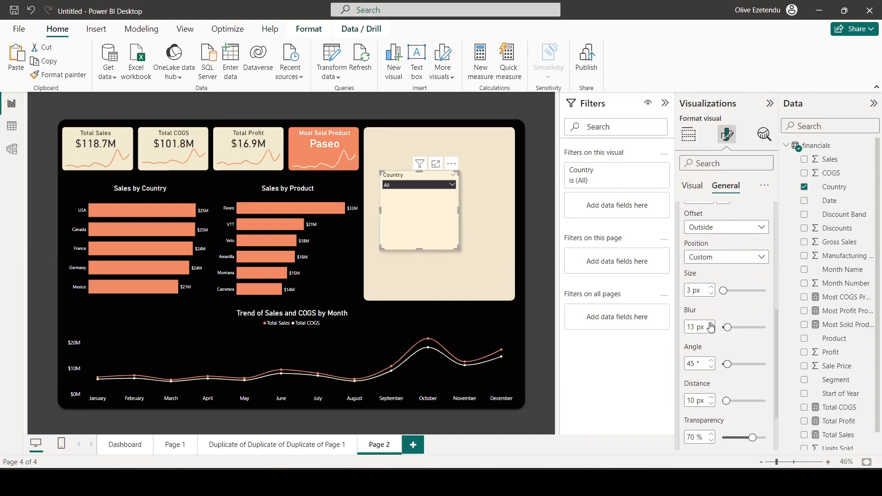
{"action": "left_click", "coordinate": [710, 323]}
{"action": "left_click", "coordinate": [711, 324]}
{"action": "left_click", "coordinate": [710, 324]}
{"action": "left_click", "coordinate": [709, 323]}
{"action": "left_click", "coordinate": [710, 324]}
{"action": "left_click", "coordinate": [710, 324]}
{"action": "left_click", "coordinate": [731, 364]}
{"action": "left_click_drag", "start_coordinate": [734, 364], "coordinate": [736, 364]}
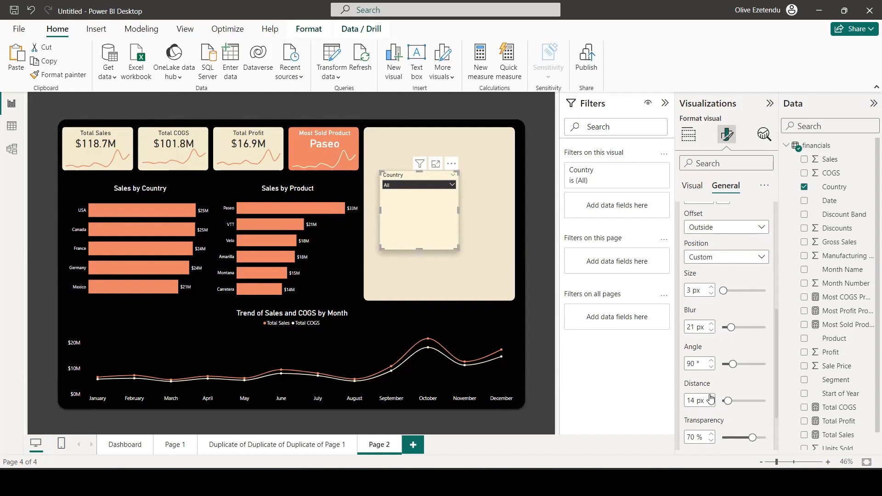
Set the Country slicer's shadow distance to 15 px and its transparency to 60%.
{"action": "left_click", "coordinate": [710, 396]}
{"action": "scroll", "coordinate": [745, 392], "scroll_direction": "down", "scroll_amount": 2}
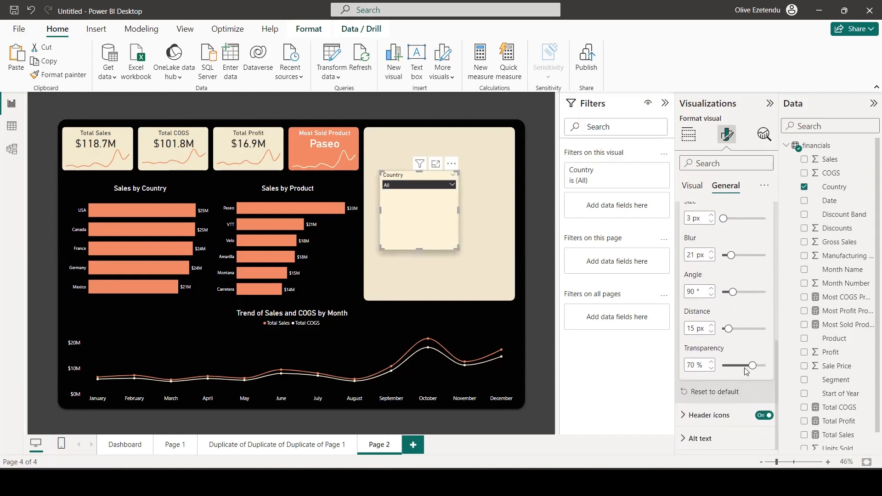
{"action": "left_click", "coordinate": [747, 365]}
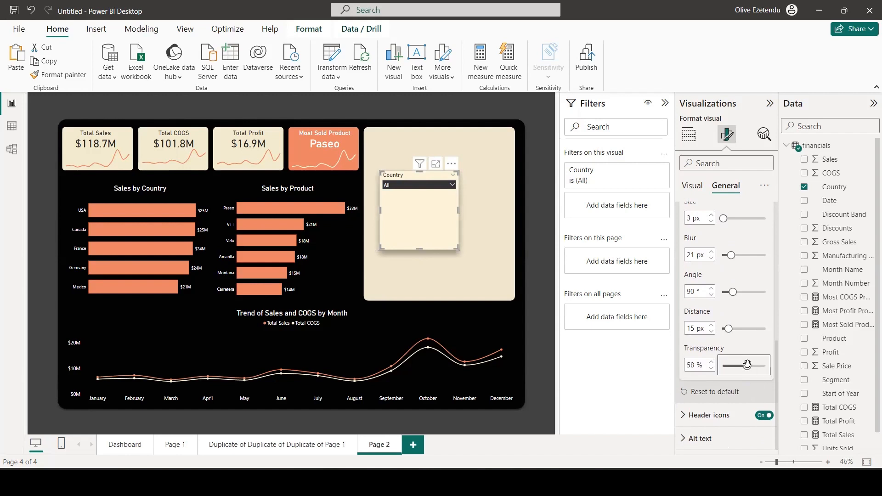
{"action": "left_click", "coordinate": [710, 361]}
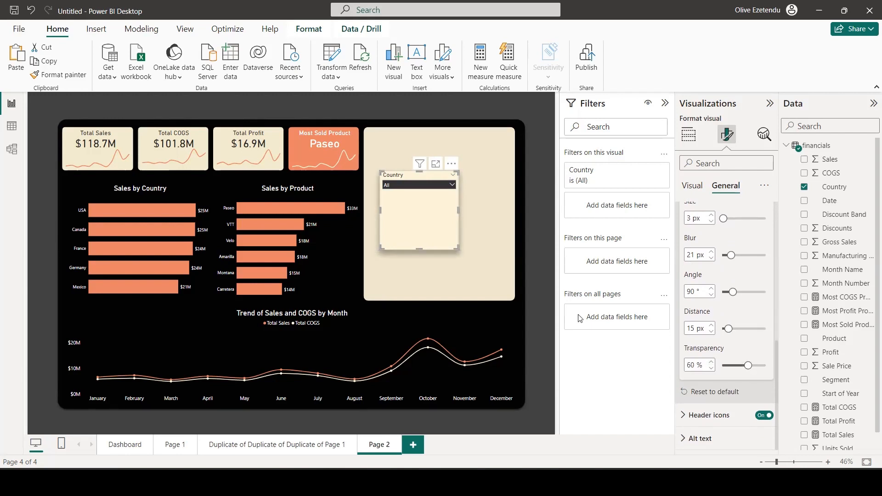
Shorten the Country slicer to just below its dropdown, widen it to nearly span the cream panel, and deselect it.
{"action": "left_click_drag", "start_coordinate": [419, 249], "coordinate": [484, 183]}
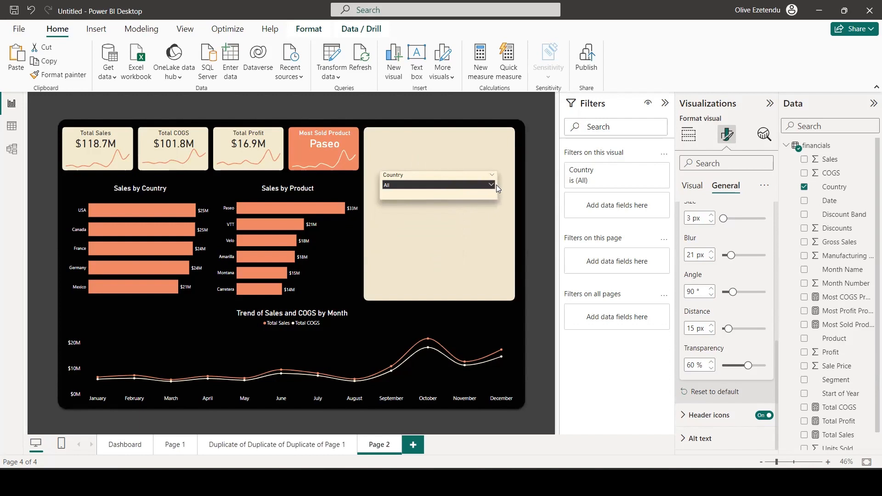
{"action": "left_click_drag", "start_coordinate": [496, 185], "coordinate": [496, 184]}
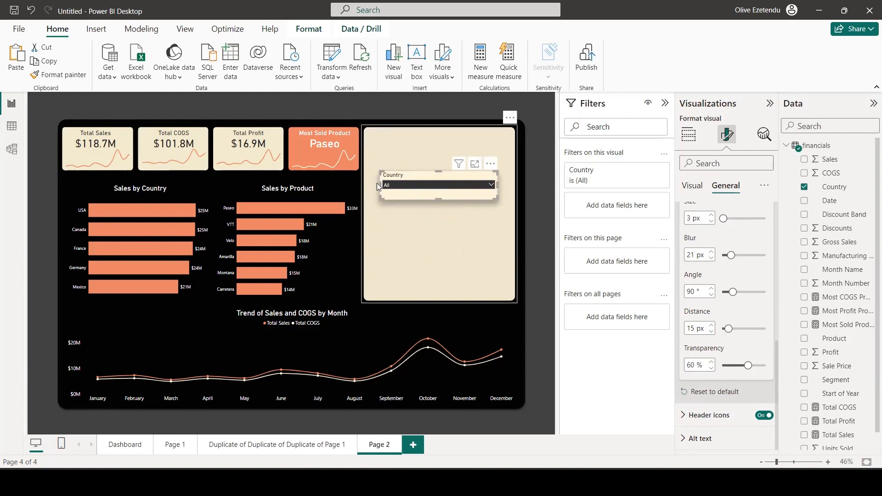
{"action": "left_click", "coordinate": [541, 261]}
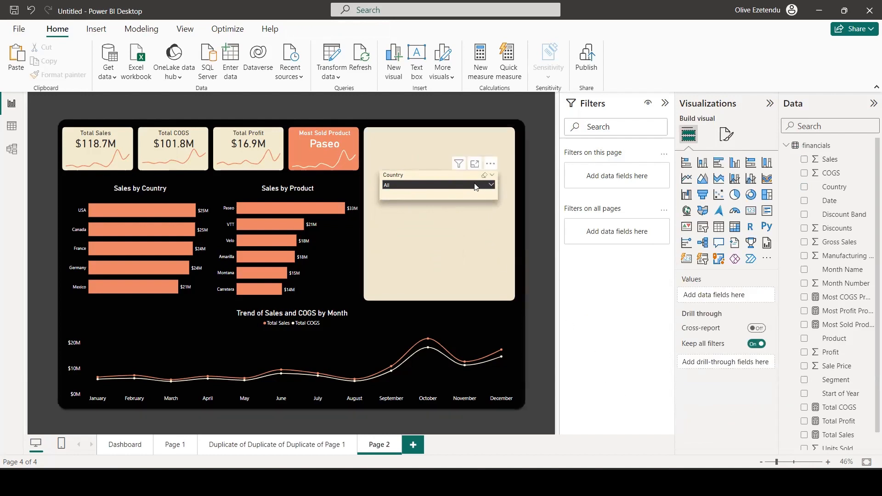
Stack two copies of the Country slicer below the original and replace the middle copy's field with Segment.
{"action": "left_click", "coordinate": [474, 195]}
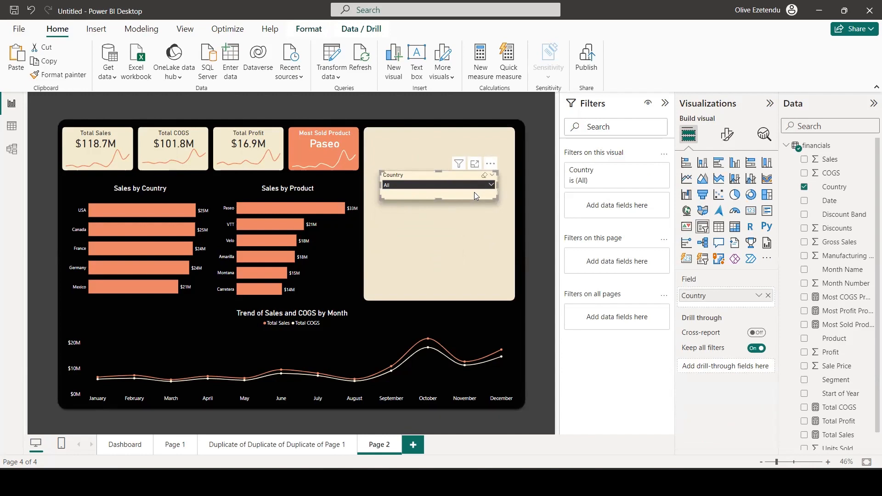
{"action": "left_click_drag", "start_coordinate": [474, 192], "coordinate": [442, 199]}
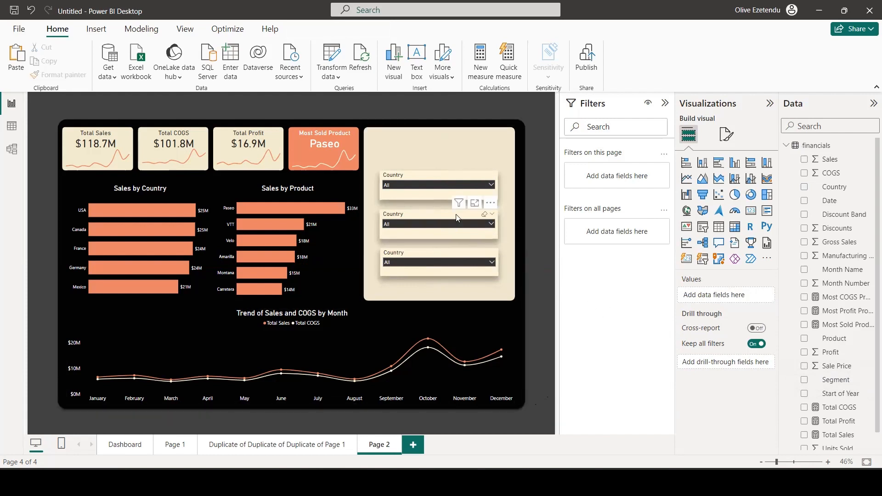
{"action": "left_click", "coordinate": [468, 217]}
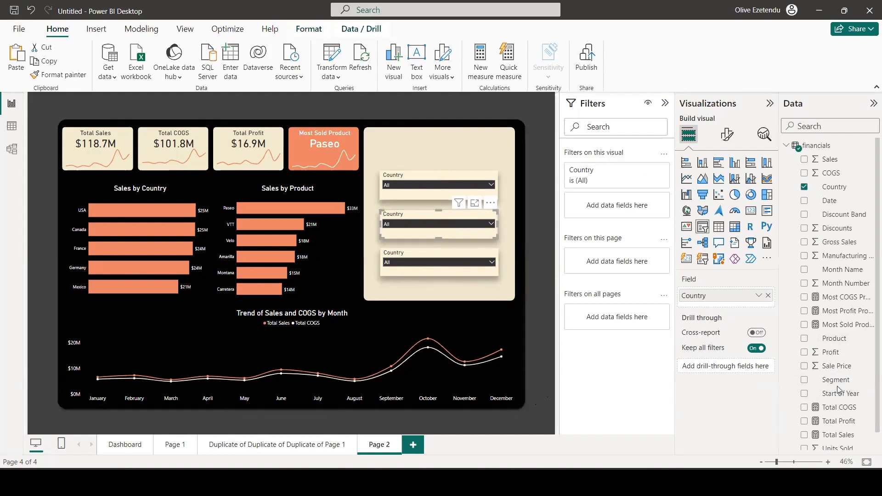
{"action": "left_click_drag", "start_coordinate": [837, 379], "coordinate": [732, 296]}
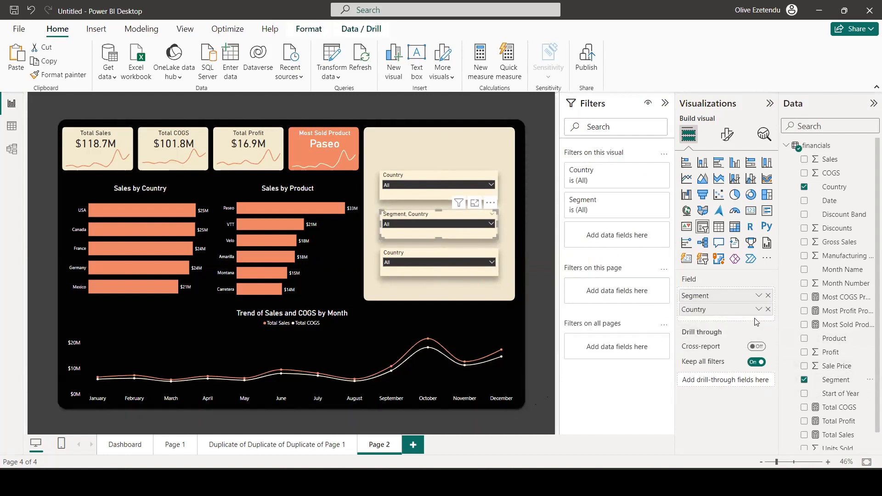
{"action": "left_click", "coordinate": [768, 309]}
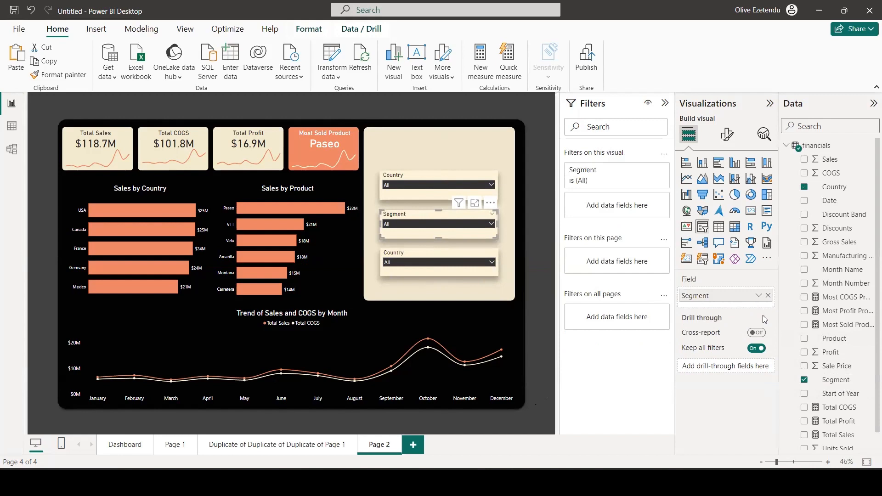
Replace the Country field of the lowest slicer with Product.
{"action": "left_click", "coordinate": [422, 255]}
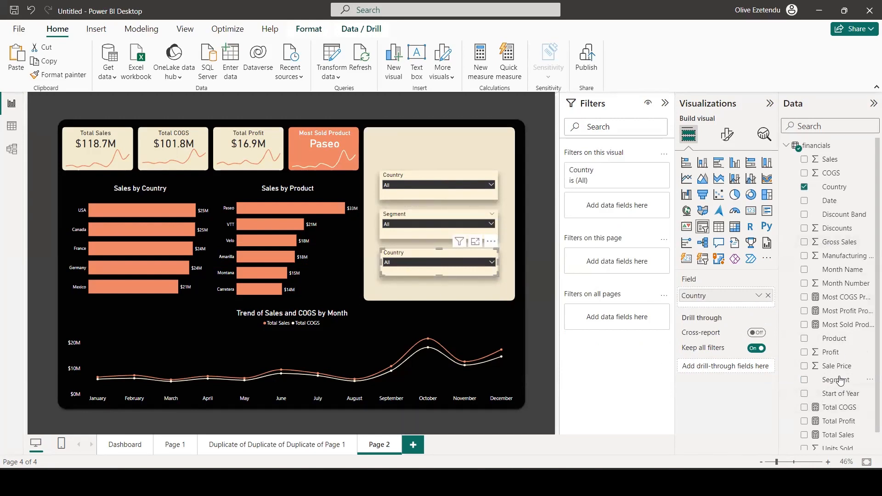
{"action": "left_click_drag", "start_coordinate": [834, 338], "coordinate": [683, 296]}
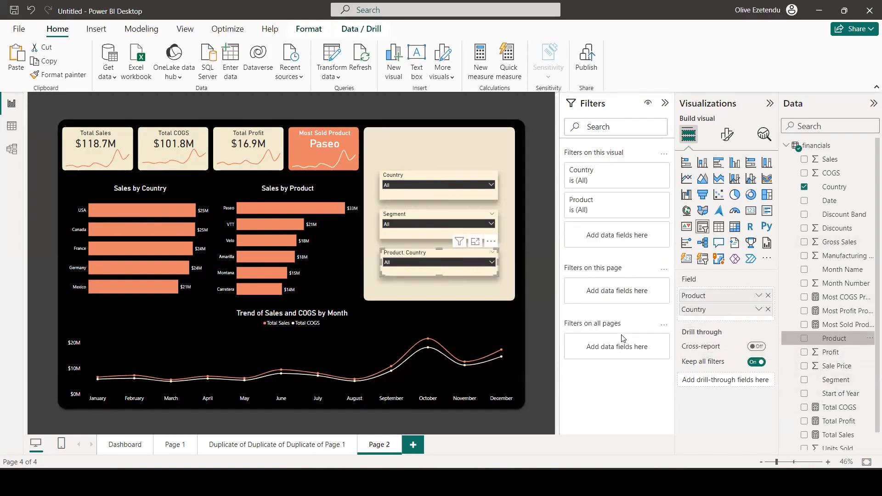
{"action": "left_click", "coordinate": [767, 309]}
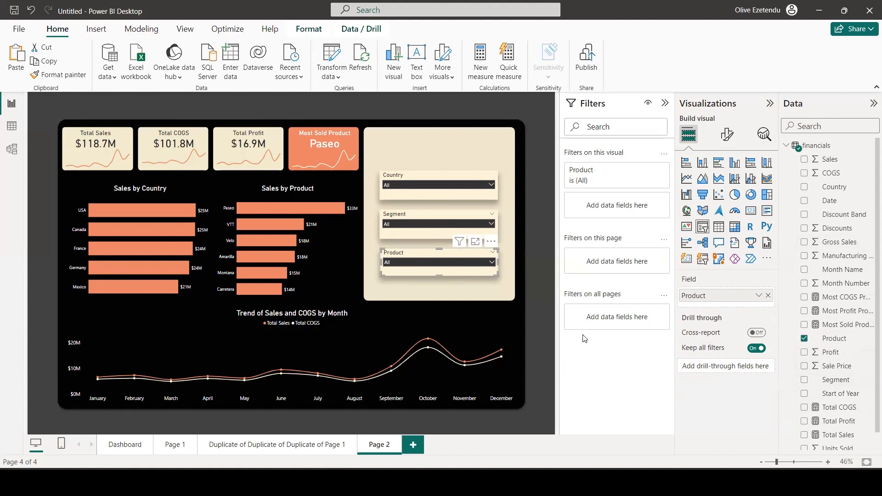
Insert a text box and shorten it to about half its height.
{"action": "left_click", "coordinate": [417, 57]}
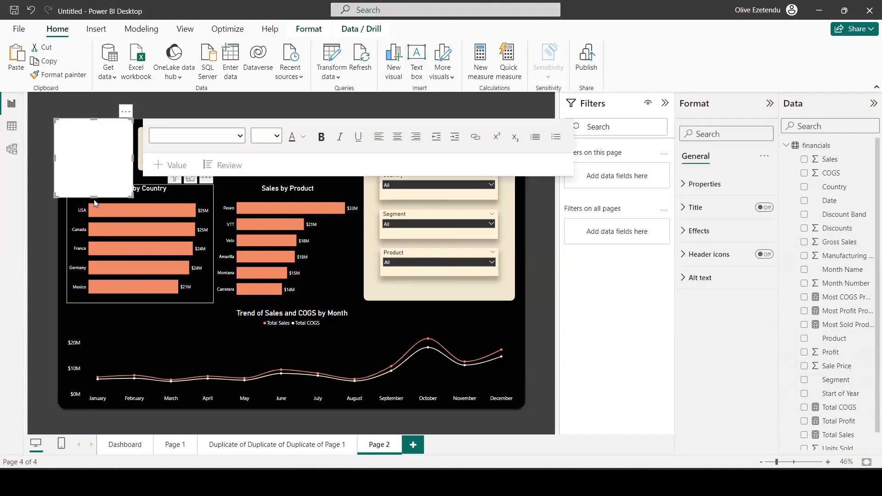
{"action": "left_click_drag", "start_coordinate": [94, 197], "coordinate": [94, 156]}
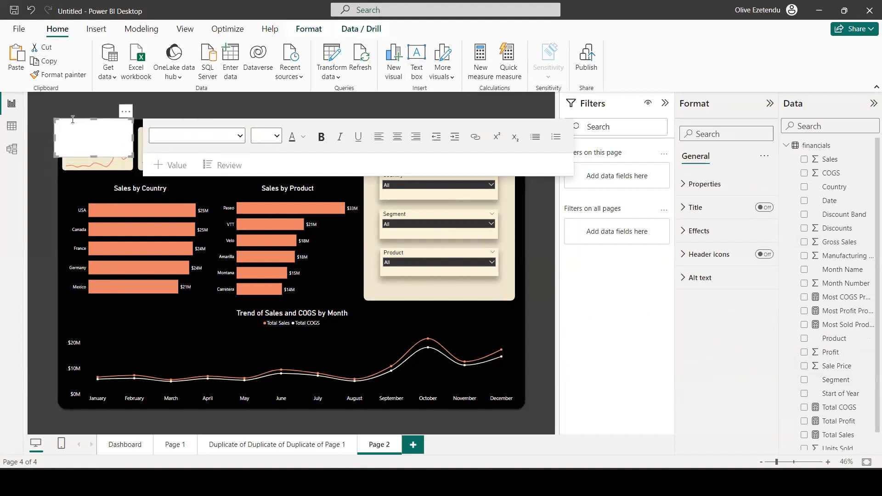
{"action": "left_click_drag", "start_coordinate": [72, 119], "coordinate": [76, 126]}
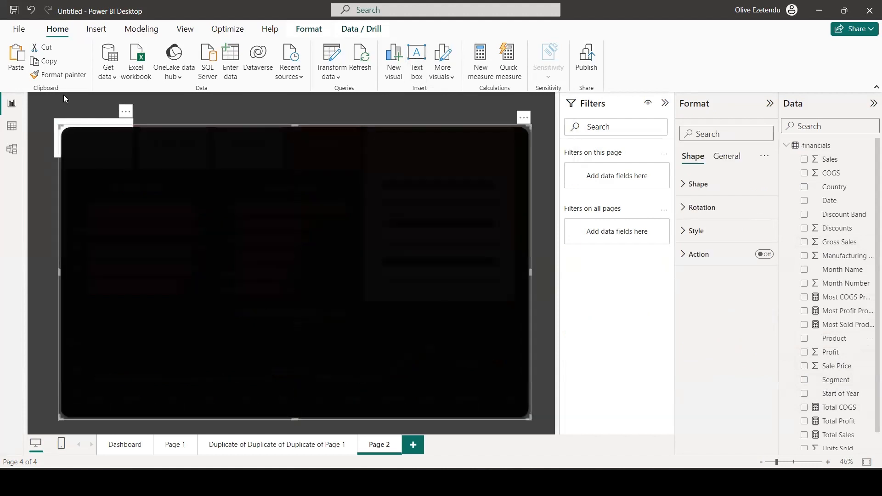
{"action": "key", "text": "ctrl+z"}
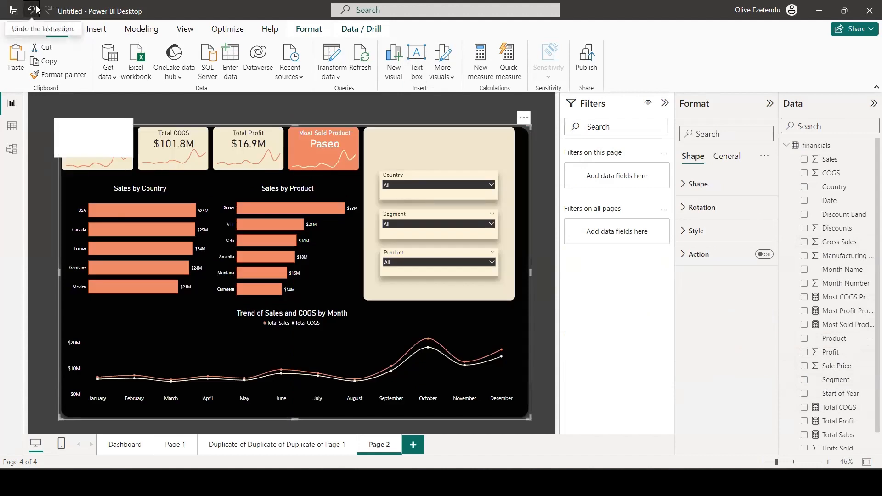
{"action": "left_click", "coordinate": [37, 11]}
{"action": "left_click", "coordinate": [71, 146]}
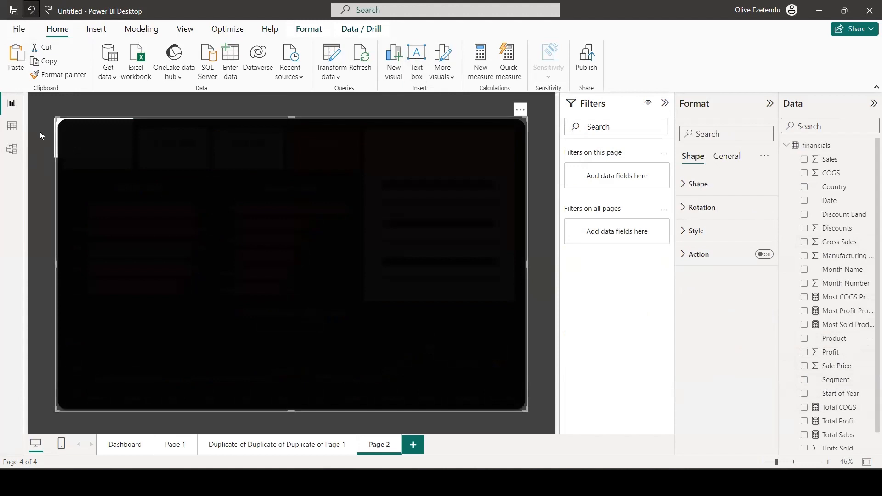
{"action": "left_click", "coordinate": [35, 173]}
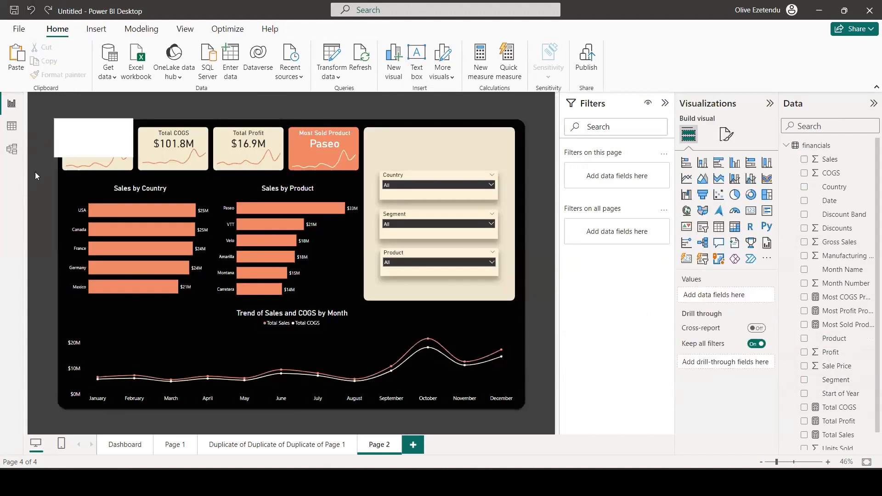
Set the text box font to DIN at size 28 and enter "September 2013 - December 2014" over three lines.
{"action": "left_click", "coordinate": [69, 133]}
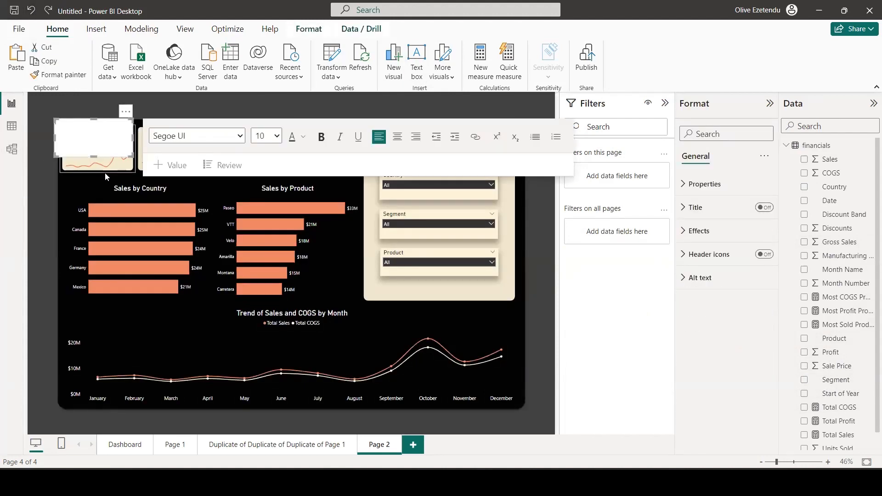
{"action": "left_click", "coordinate": [239, 136]}
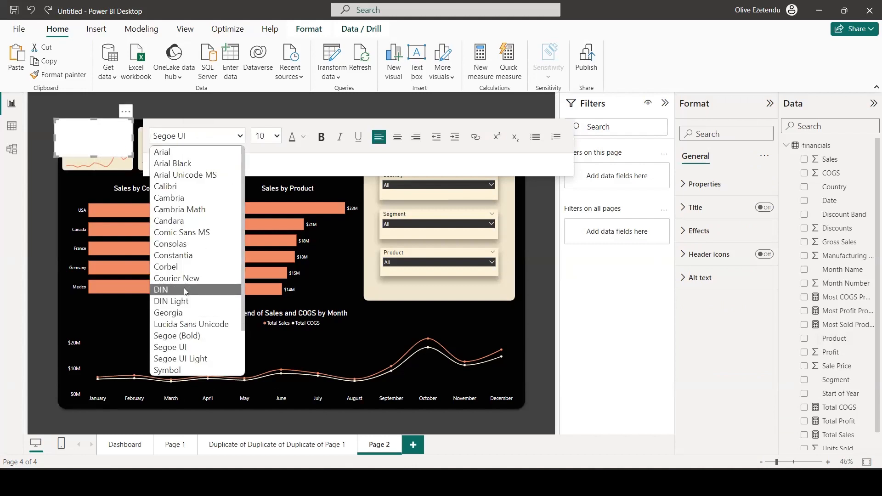
{"action": "left_click", "coordinate": [184, 287]}
{"action": "left_click", "coordinate": [273, 136]}
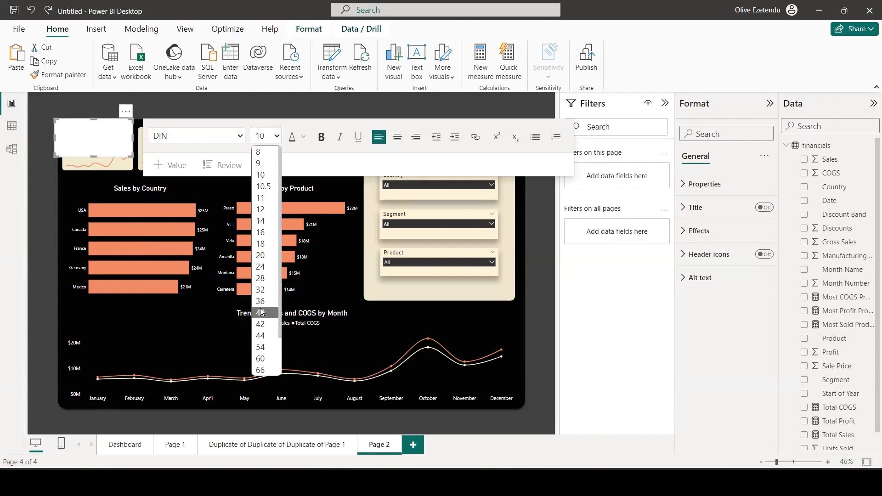
{"action": "left_click", "coordinate": [261, 278]}
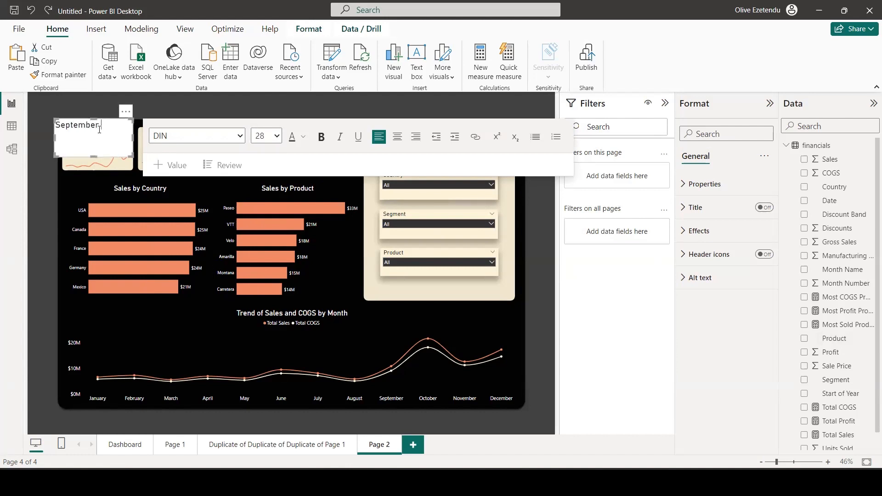
{"action": "type", "text": "013"}
{"action": "key", "text": "BackSpace"}
Change the "December 2014" line to DIN and set both date lines to size 24.
{"action": "left_click_drag", "start_coordinate": [79, 142], "coordinate": [54, 144]}
{"action": "left_click", "coordinate": [238, 138]}
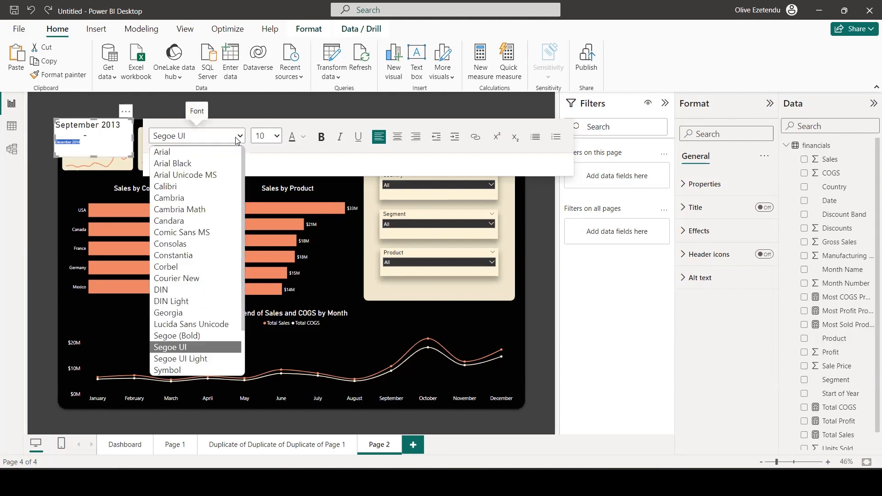
{"action": "left_click", "coordinate": [194, 289]}
{"action": "left_click", "coordinate": [278, 137]}
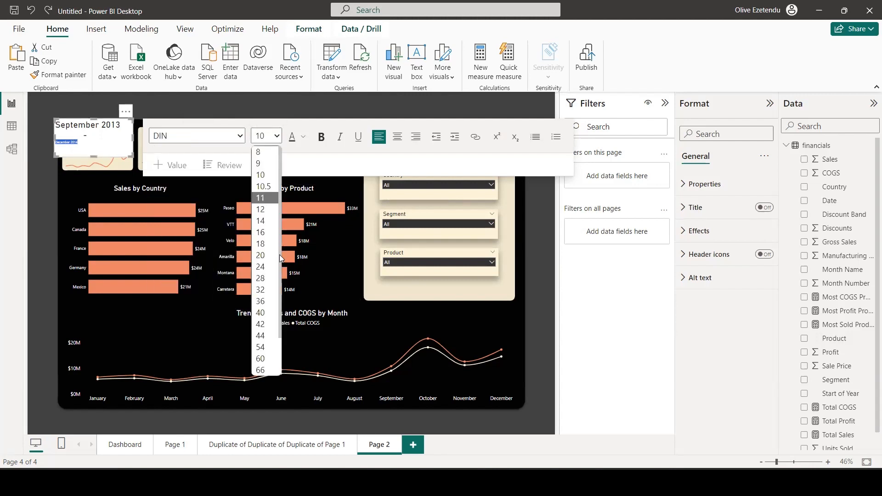
{"action": "left_click", "coordinate": [268, 269]}
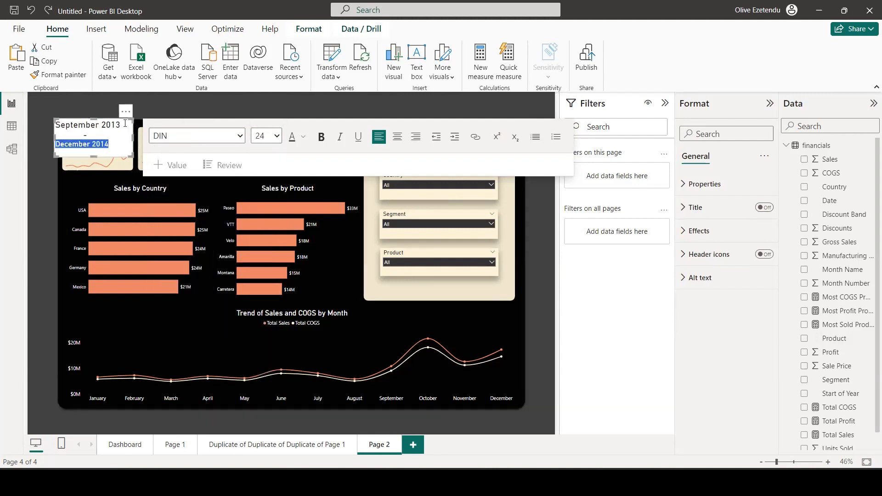
{"action": "left_click_drag", "start_coordinate": [122, 125], "coordinate": [56, 125]}
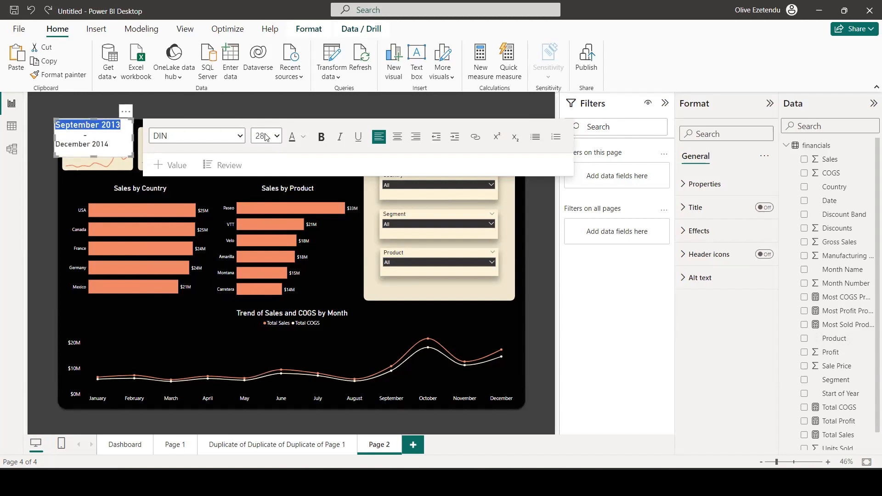
{"action": "left_click", "coordinate": [276, 136]}
{"action": "left_click", "coordinate": [270, 266]}
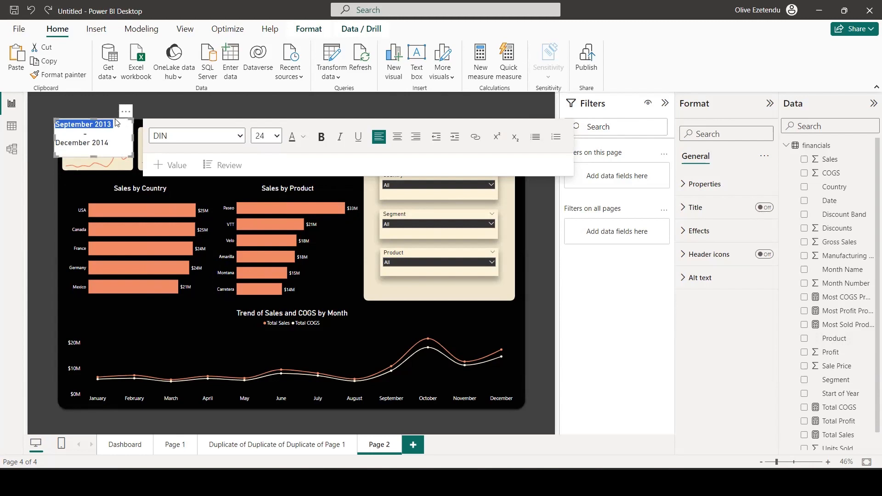
Move the date text box onto the cream panel above the Country slicer and set its background transparency to 100%.
{"action": "left_click_drag", "start_coordinate": [127, 129], "coordinate": [431, 134]}
{"action": "left_click", "coordinate": [411, 158]}
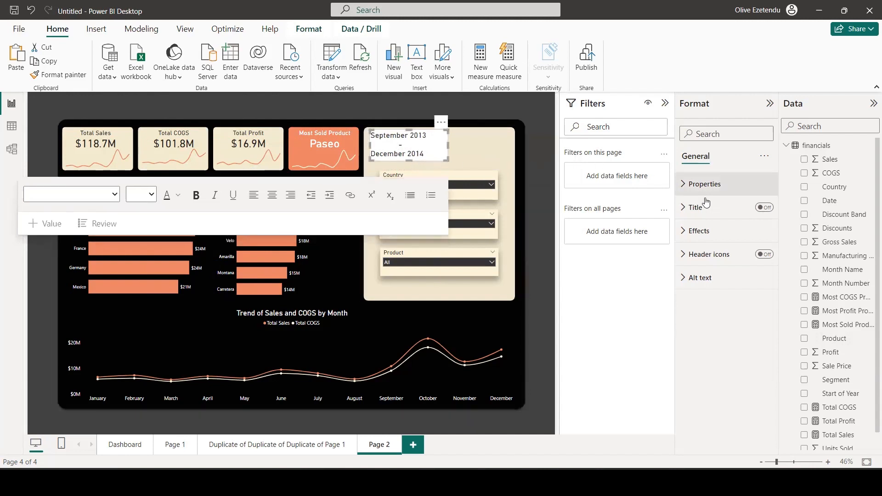
{"action": "left_click", "coordinate": [701, 230]}
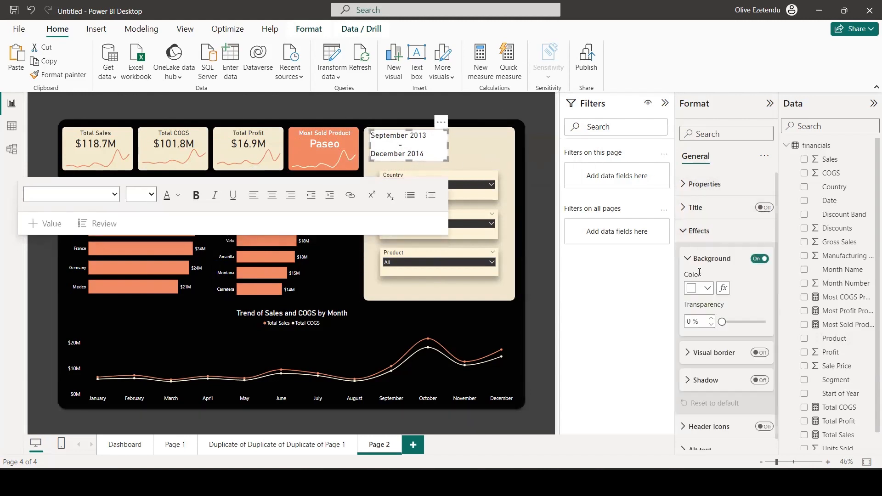
{"action": "left_click_drag", "start_coordinate": [721, 321], "coordinate": [784, 320]}
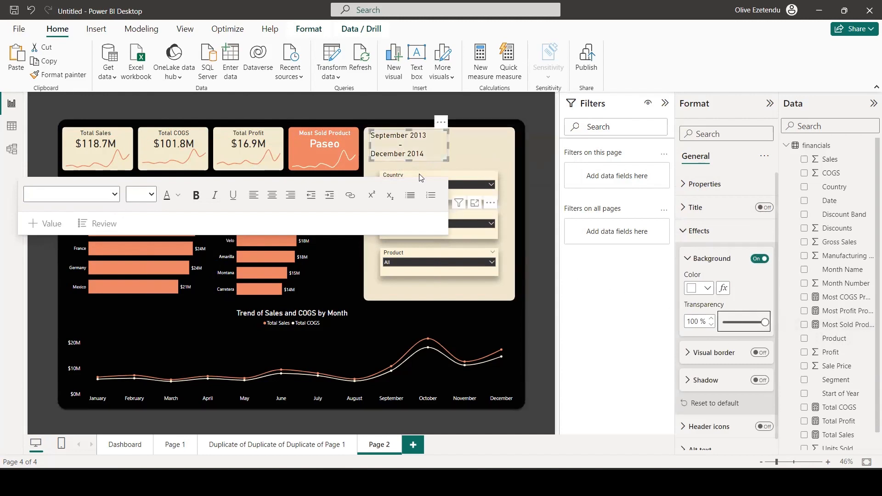
Narrow the date text box to just past its text and deselect it.
{"action": "left_click_drag", "start_coordinate": [448, 145], "coordinate": [430, 147]}
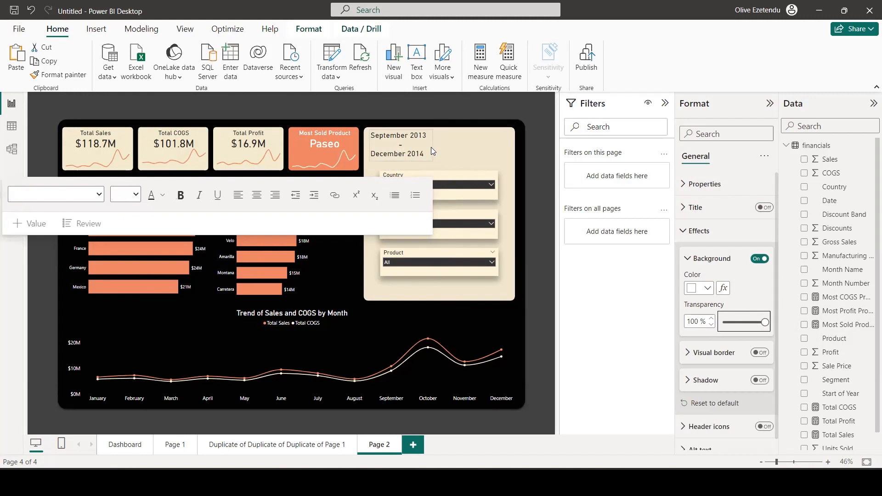
{"action": "left_click", "coordinate": [540, 175]}
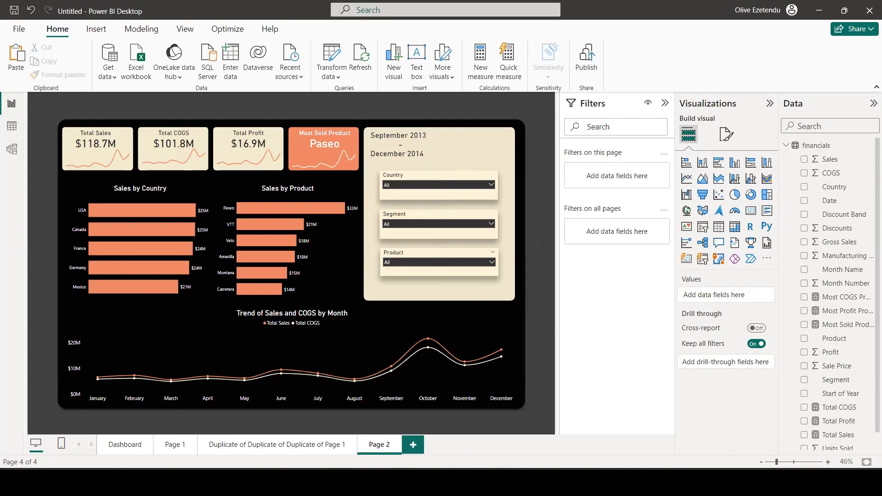
Switch to the browser, open the Shop & Chop logo design in Canva and dismiss the download pop-up to view it.
{"action": "mouse_move", "coordinate": [399, 480]}
{"action": "left_click", "coordinate": [346, 421]}
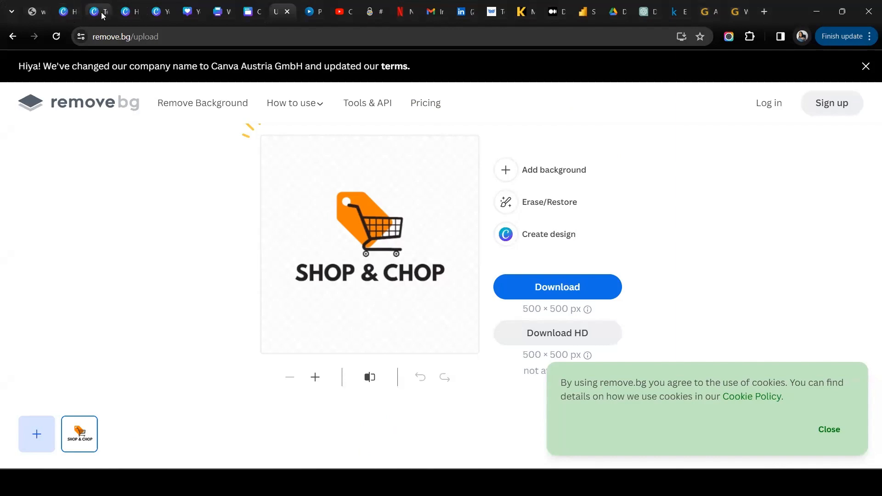
{"action": "left_click", "coordinate": [124, 15]}
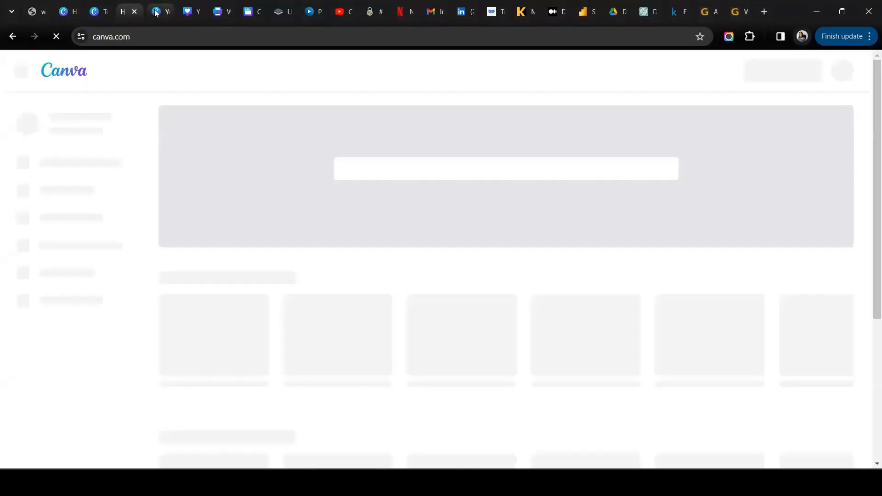
{"action": "left_click", "coordinate": [156, 12]}
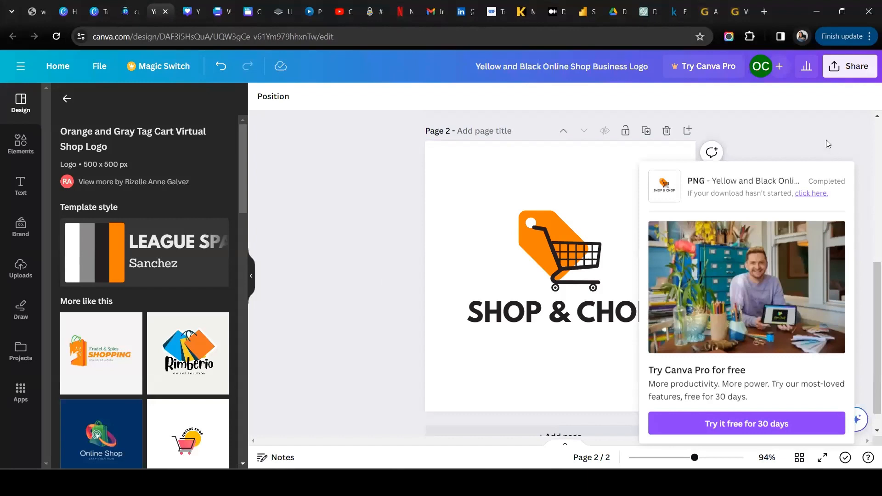
{"action": "left_click", "coordinate": [326, 258]}
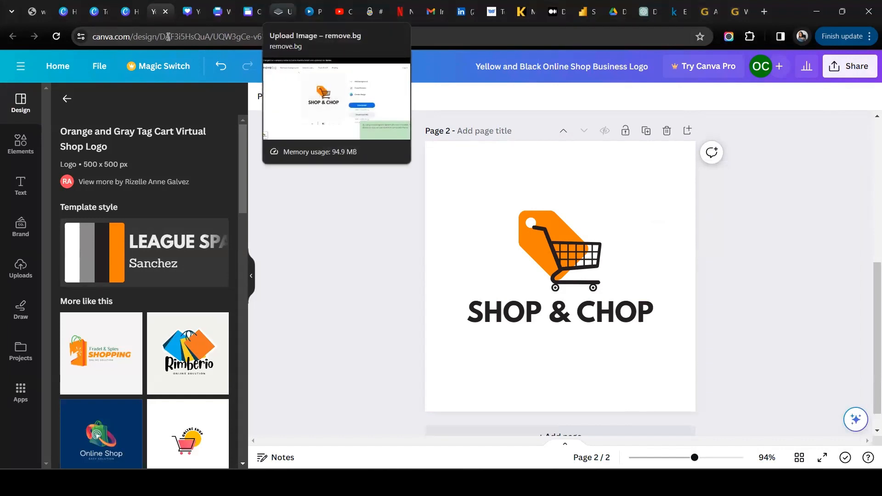
Switch back to the untitled report in Power BI Desktop.
{"action": "mouse_move", "coordinate": [551, 483]}
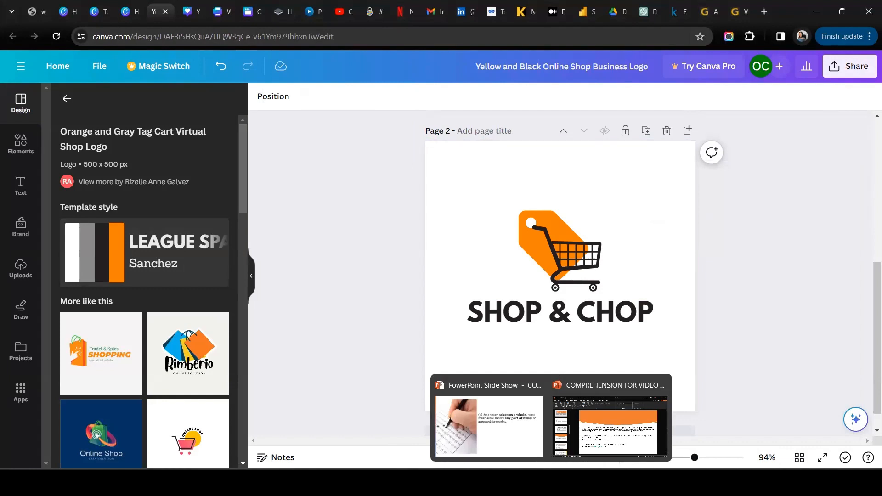
{"action": "mouse_move", "coordinate": [501, 483]}
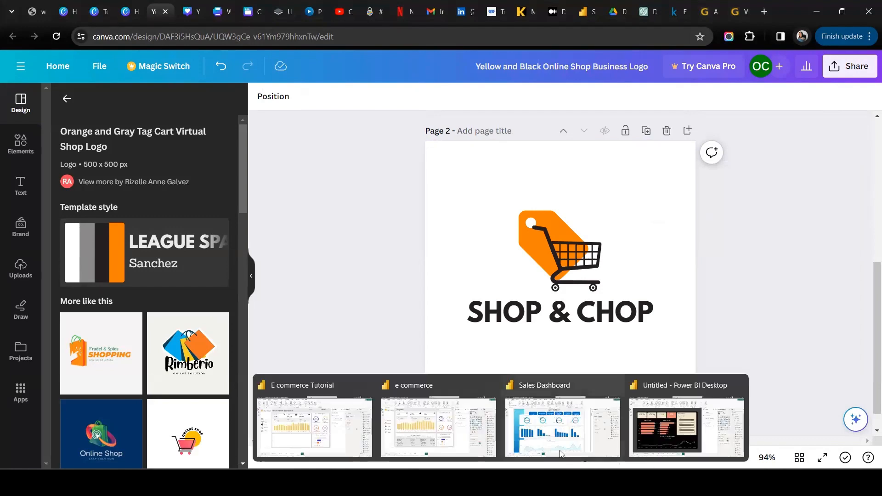
{"action": "left_click", "coordinate": [689, 420]}
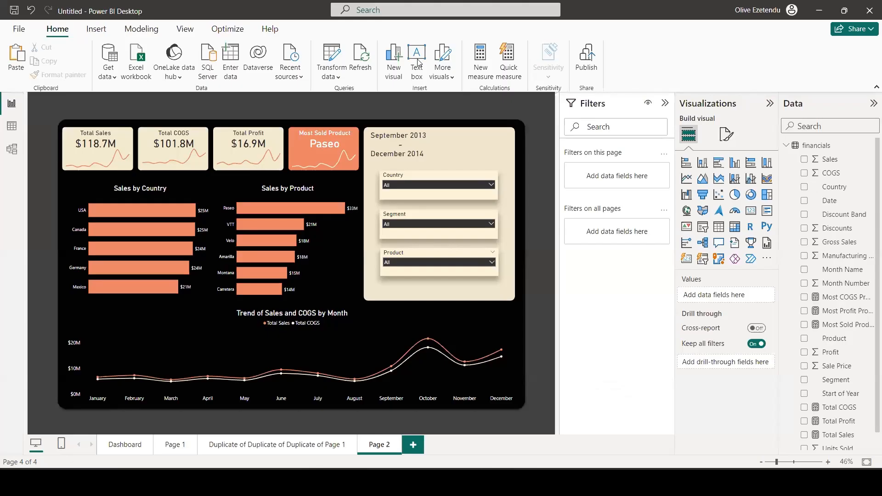
Insert the picture Yellow_and_Black_Online_Shop_Business_Logo__1_-removebg-preview from the Downloads folder onto Page 2.
{"action": "left_click", "coordinate": [113, 33]}
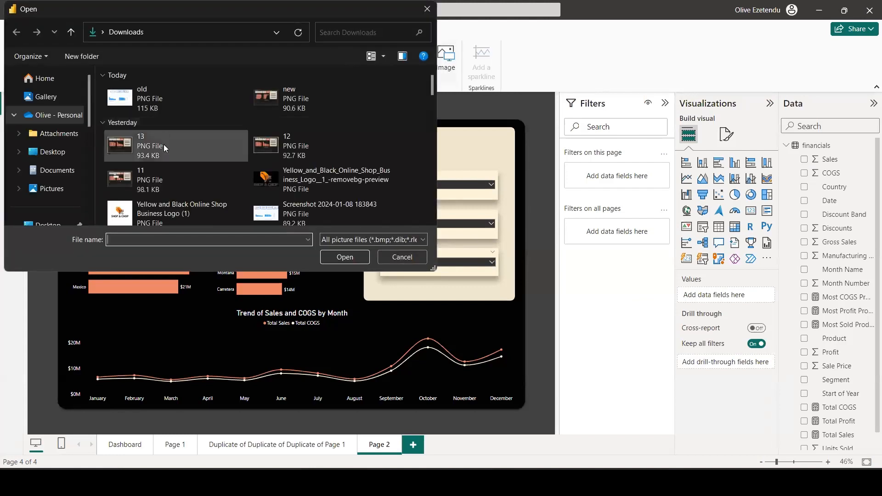
{"action": "scroll", "coordinate": [164, 144], "scroll_direction": "down", "scroll_amount": 2}
{"action": "scroll", "coordinate": [183, 146], "scroll_direction": "down", "scroll_amount": 3}
{"action": "scroll", "coordinate": [275, 145], "scroll_direction": "up", "scroll_amount": 4}
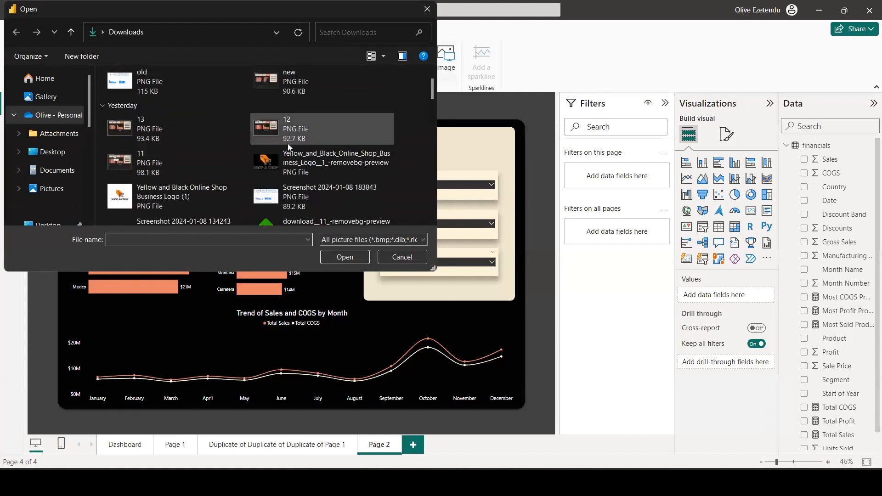
{"action": "left_click", "coordinate": [288, 156]}
{"action": "left_click", "coordinate": [343, 253]}
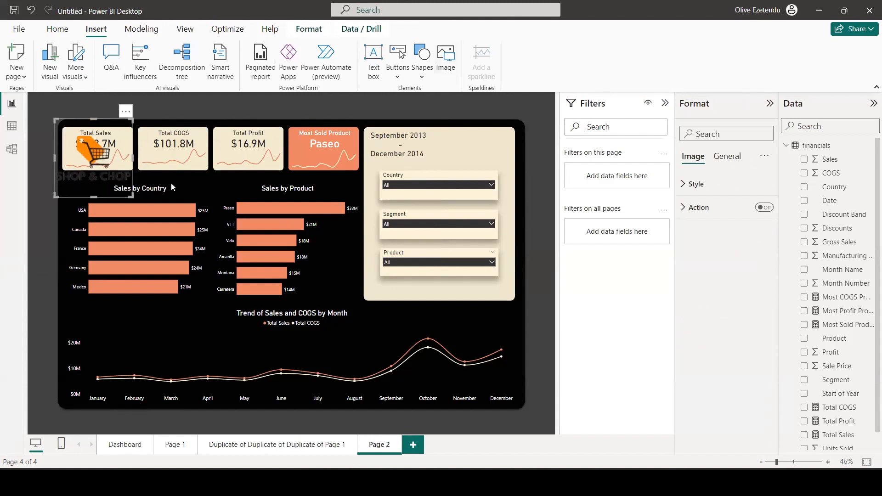
Shrink the Shop & Chop logo and place it on the cream panel beside the date text, above the Country slicer.
{"action": "left_click_drag", "start_coordinate": [172, 186], "coordinate": [449, 170]}
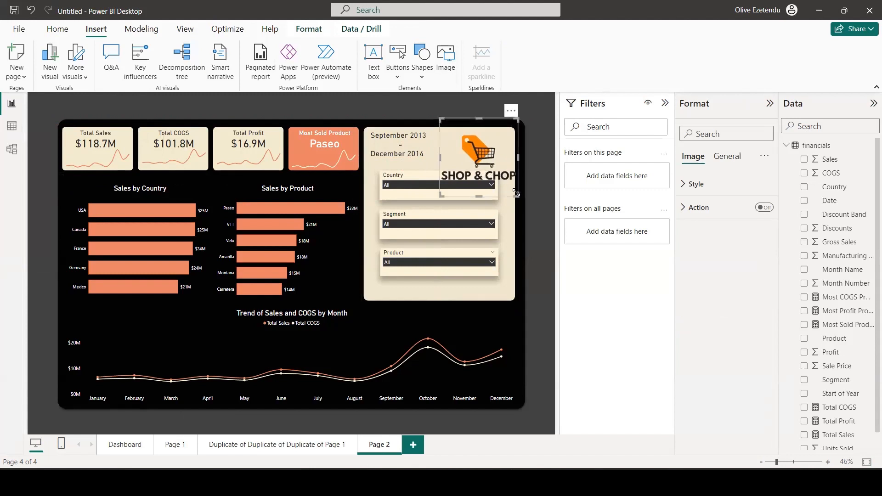
{"action": "left_click_drag", "start_coordinate": [510, 189], "coordinate": [499, 156]}
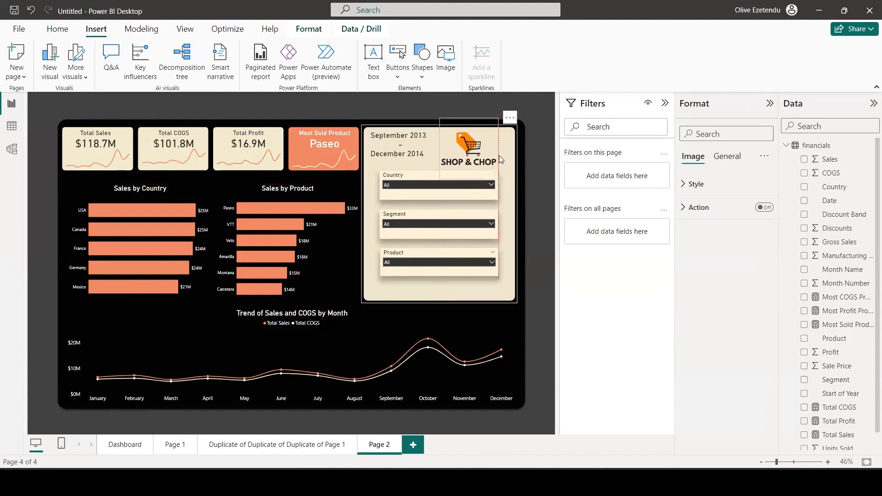
{"action": "left_click_drag", "start_coordinate": [469, 118], "coordinate": [481, 161]}
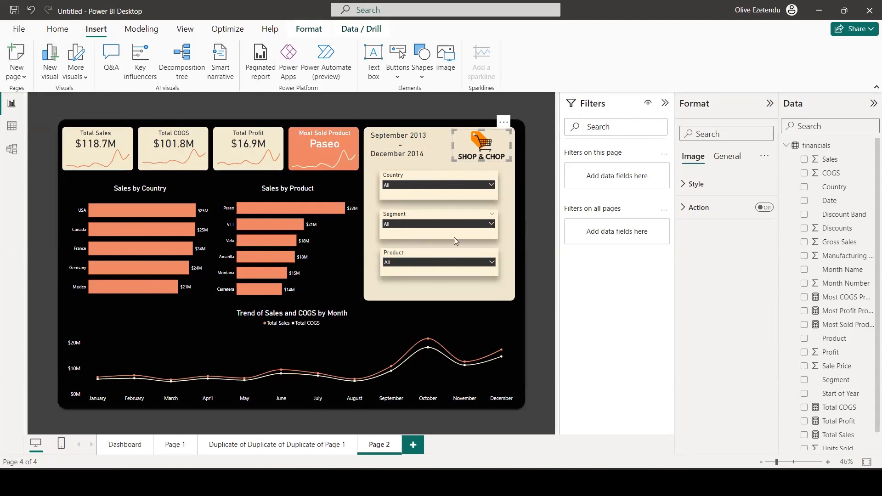
{"action": "left_click", "coordinate": [543, 212]}
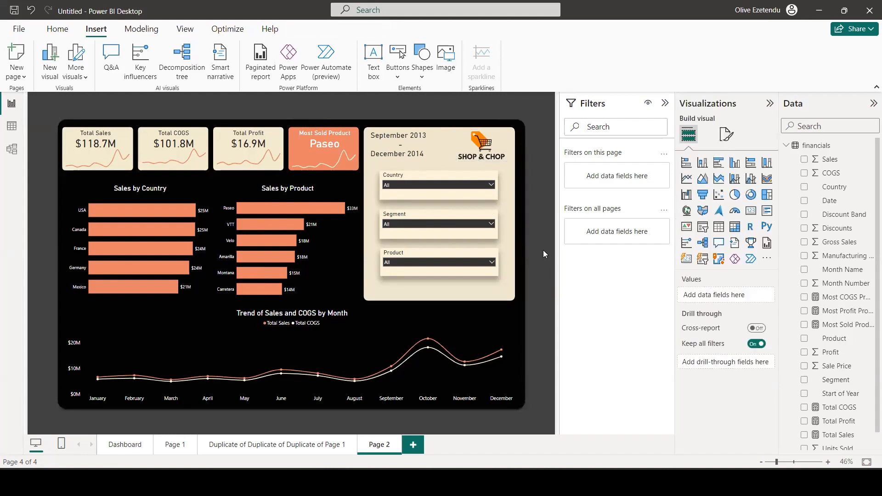
Add a text box reading "Dashboard" in DIN font at size 36.
{"action": "left_click", "coordinate": [375, 62]}
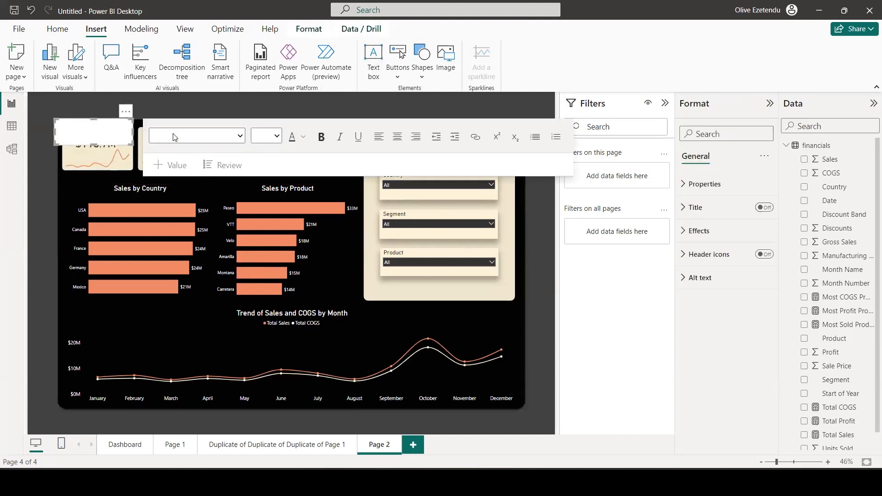
{"action": "left_click", "coordinate": [239, 135]}
{"action": "left_click", "coordinate": [188, 290]}
{"action": "left_click", "coordinate": [277, 135]}
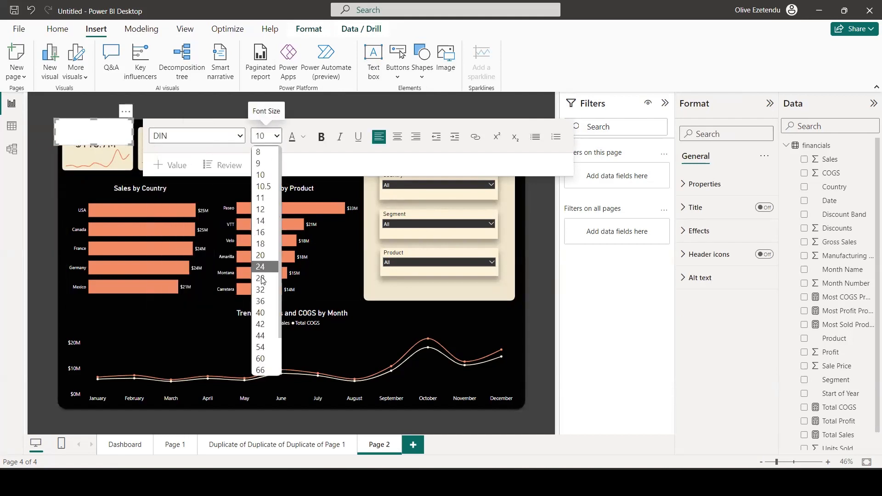
{"action": "left_click", "coordinate": [264, 301]}
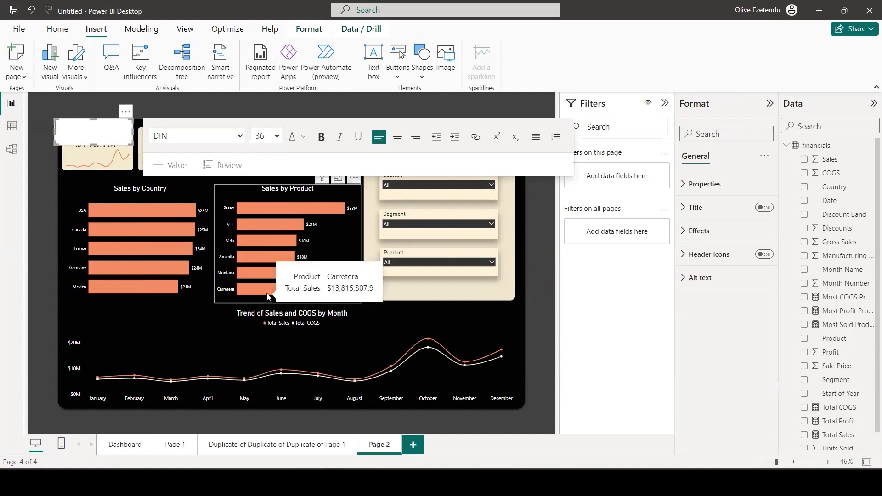
{"action": "type", "text": "Dashboard"}
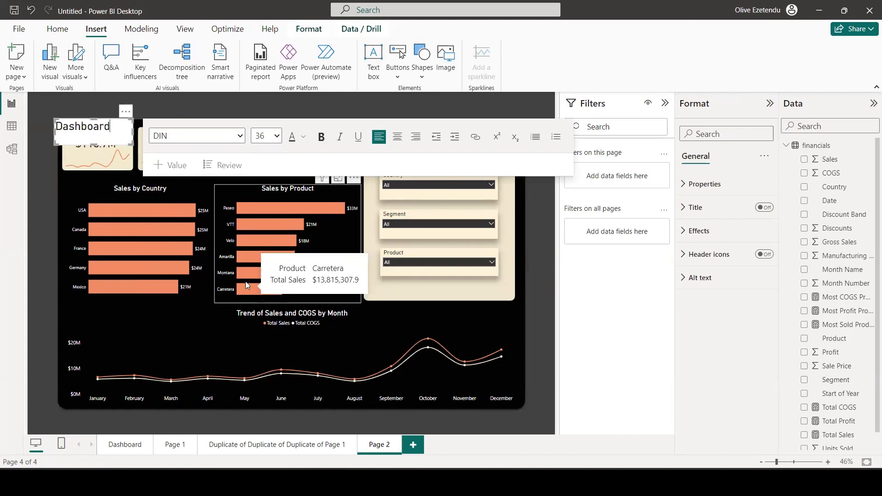
Make the "Dashboard" title text bold and colour it with the recently used cream.
{"action": "left_click", "coordinate": [301, 138]}
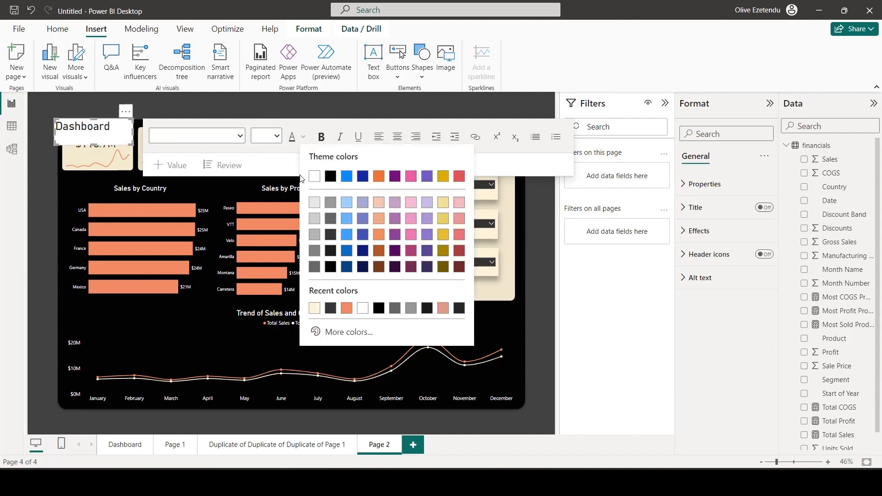
{"action": "left_click", "coordinate": [312, 312]}
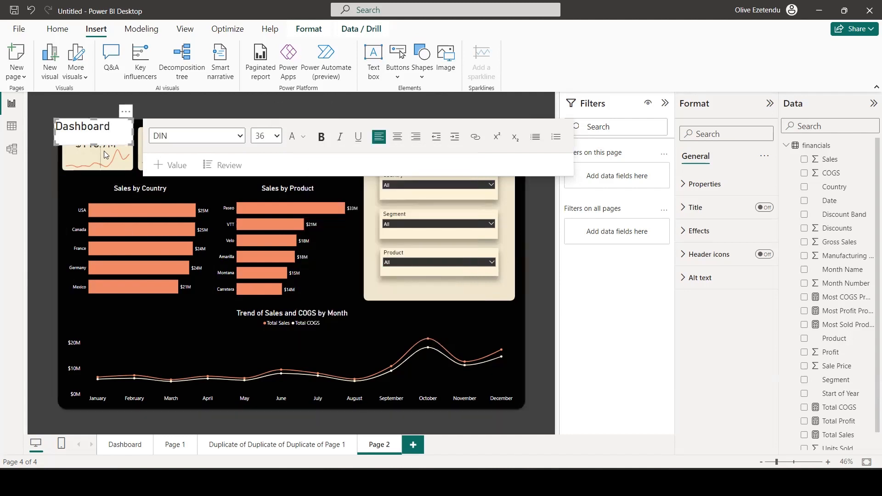
{"action": "left_click_drag", "start_coordinate": [112, 127], "coordinate": [54, 124]}
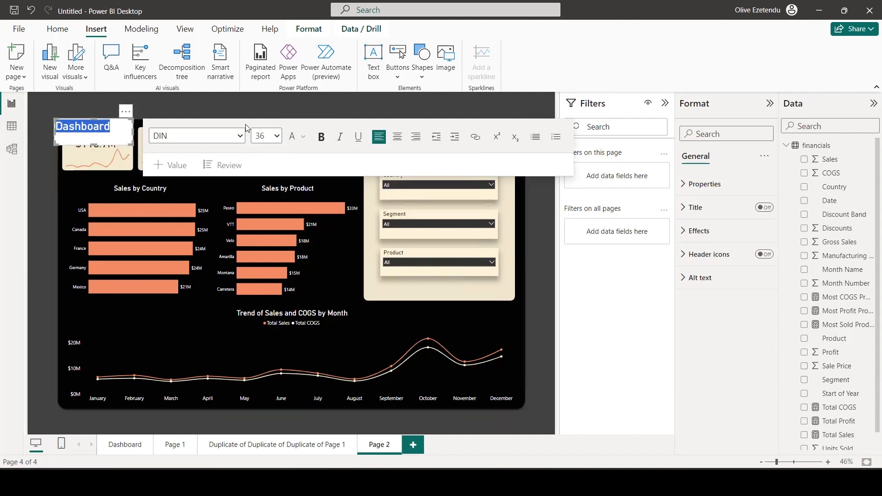
{"action": "left_click", "coordinate": [321, 137]}
{"action": "left_click", "coordinate": [302, 137]}
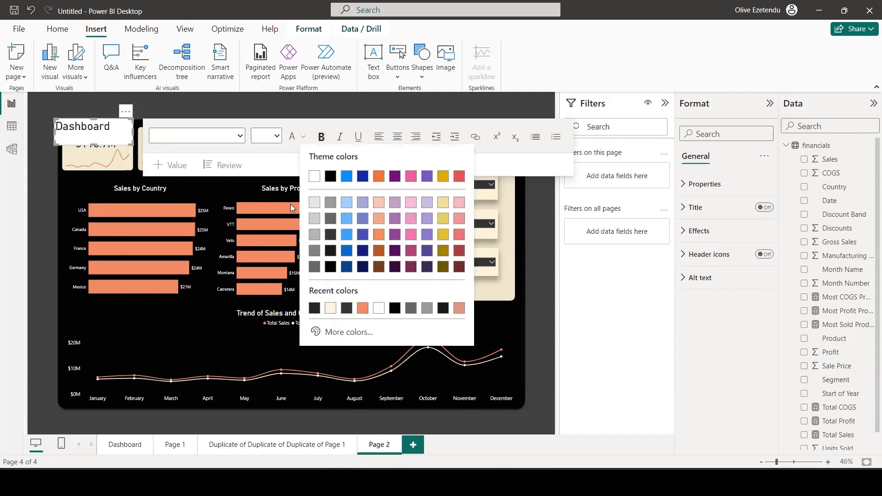
{"action": "left_click", "coordinate": [331, 309]}
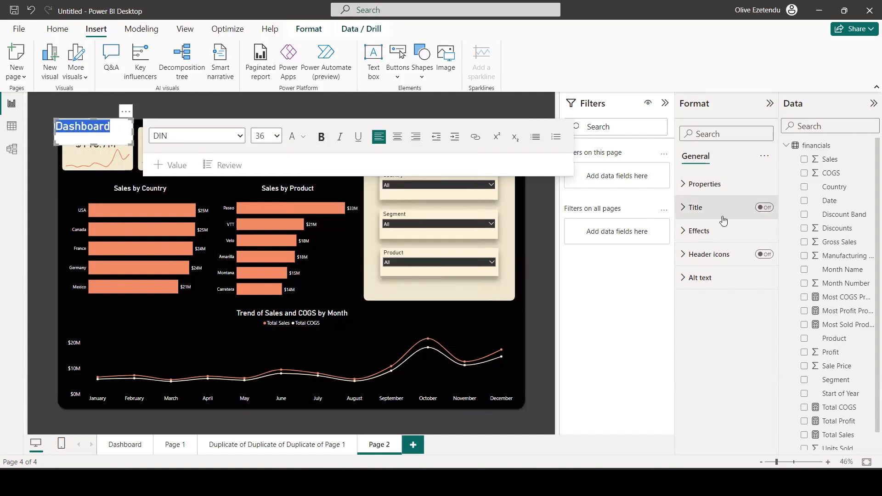
Set the title text box's background transparency to 100% and move it above the Total Sales card, outside the black panel.
{"action": "left_click", "coordinate": [700, 235]}
{"action": "left_click", "coordinate": [759, 259]}
{"action": "left_click_drag", "start_coordinate": [723, 322], "coordinate": [765, 322]}
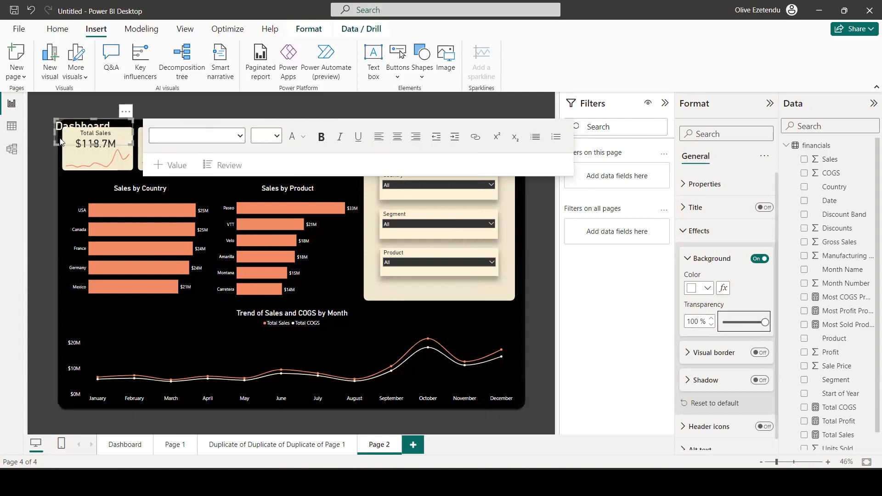
{"action": "left_click_drag", "start_coordinate": [61, 141], "coordinate": [66, 134]}
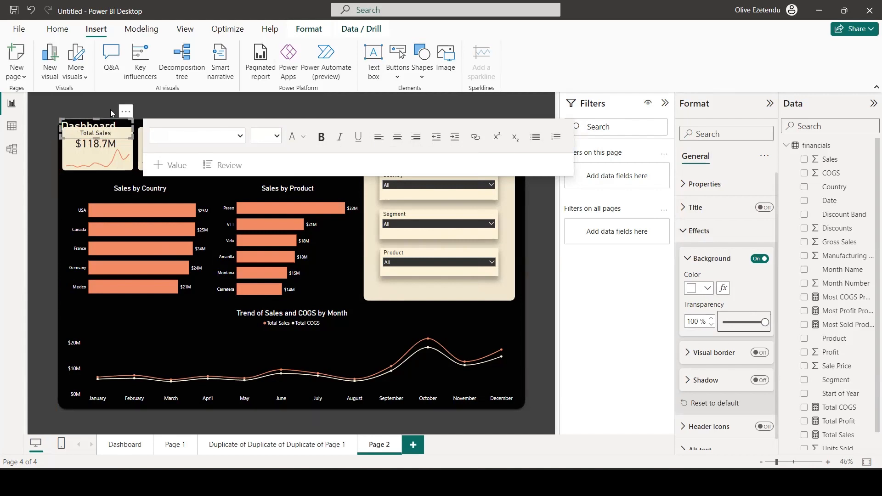
{"action": "left_click_drag", "start_coordinate": [112, 113], "coordinate": [110, 106]}
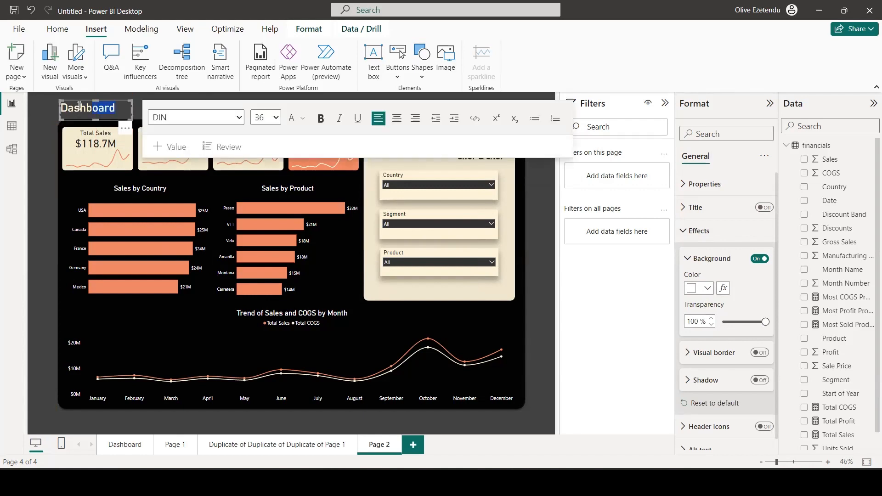
Set the whole "Dashboard" title's font size to 40 and deselect the text box.
{"action": "left_click", "coordinate": [275, 118]}
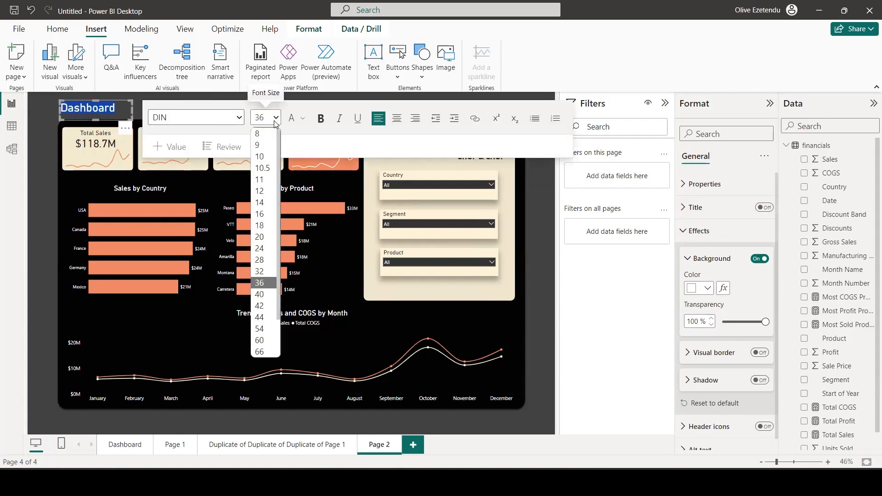
{"action": "left_click", "coordinate": [260, 296]}
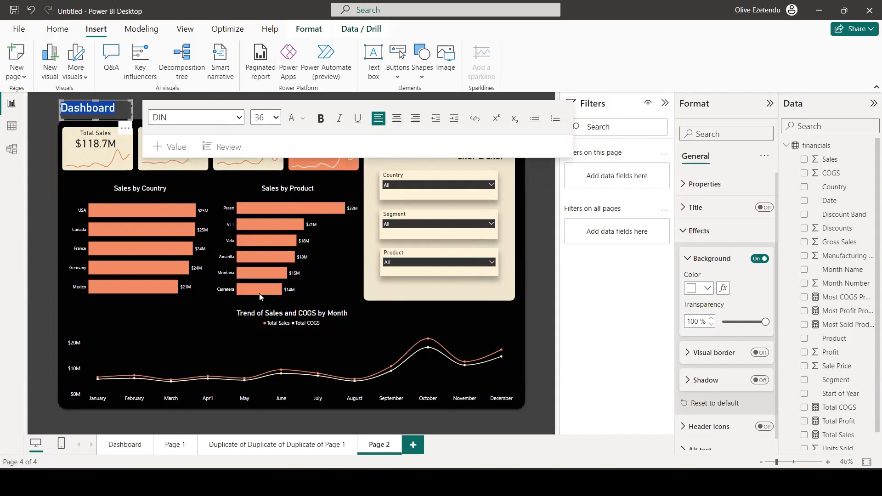
{"action": "left_click", "coordinate": [45, 140]}
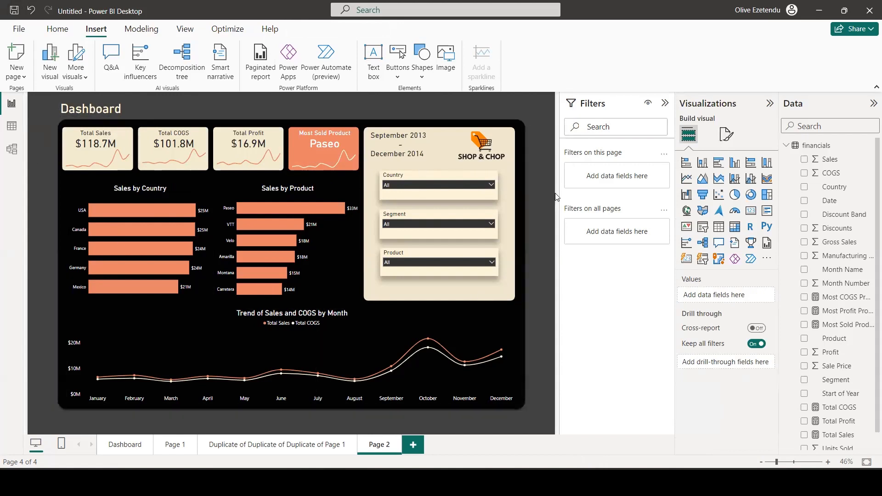
{"action": "left_click", "coordinate": [724, 136]}
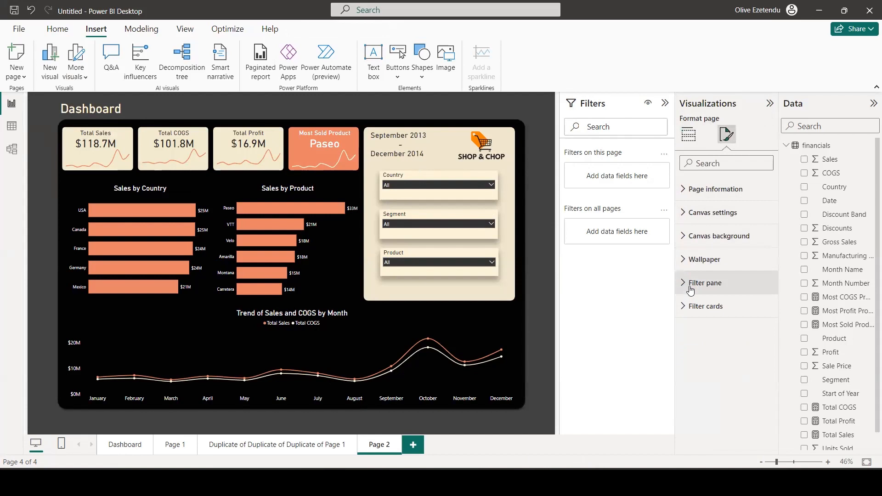
{"action": "left_click", "coordinate": [688, 135]}
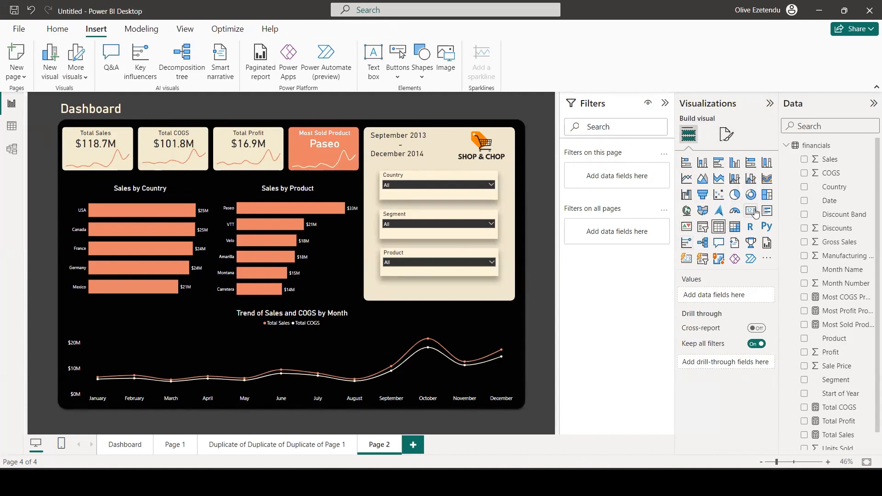
Add a new slicer to the page with the Year field.
{"action": "left_click", "coordinate": [703, 230]}
{"action": "scroll", "coordinate": [838, 409], "scroll_direction": "down", "scroll_amount": 1}
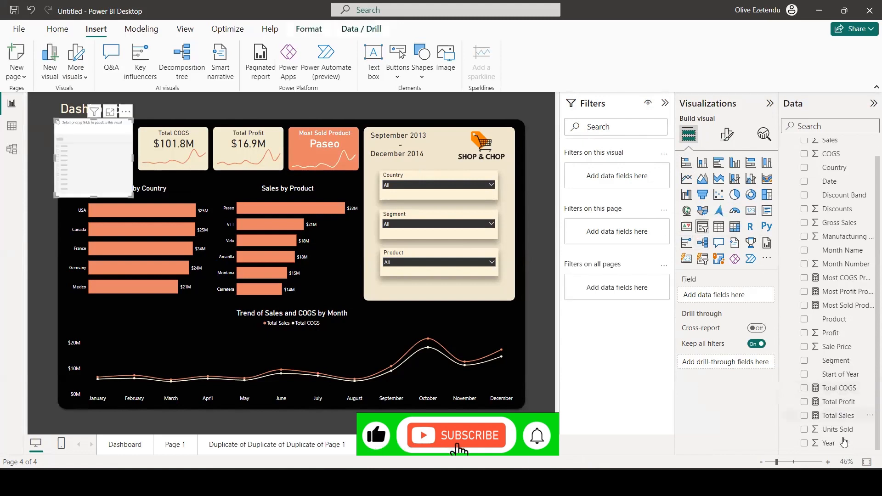
{"action": "left_click_drag", "start_coordinate": [829, 443], "coordinate": [727, 297]}
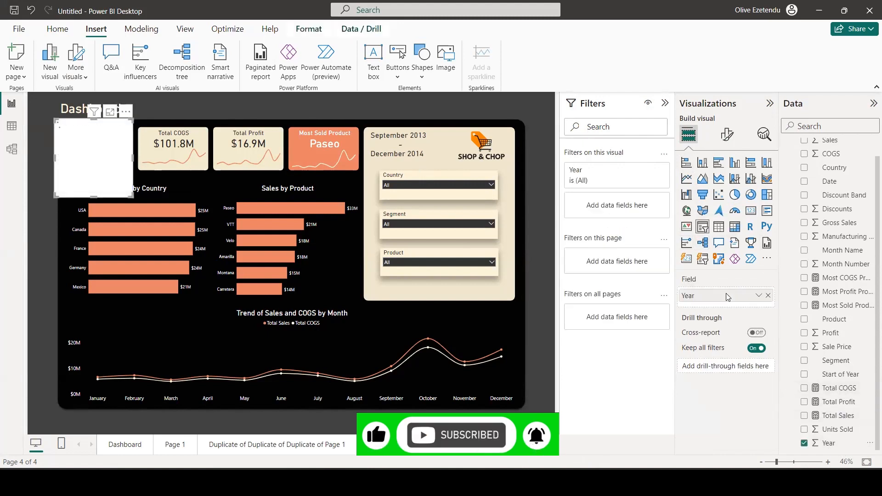
Turn off the Year slicer's slider and header, and place it as a short strip above the logo, outside the cream panel.
{"action": "left_click", "coordinate": [726, 133]}
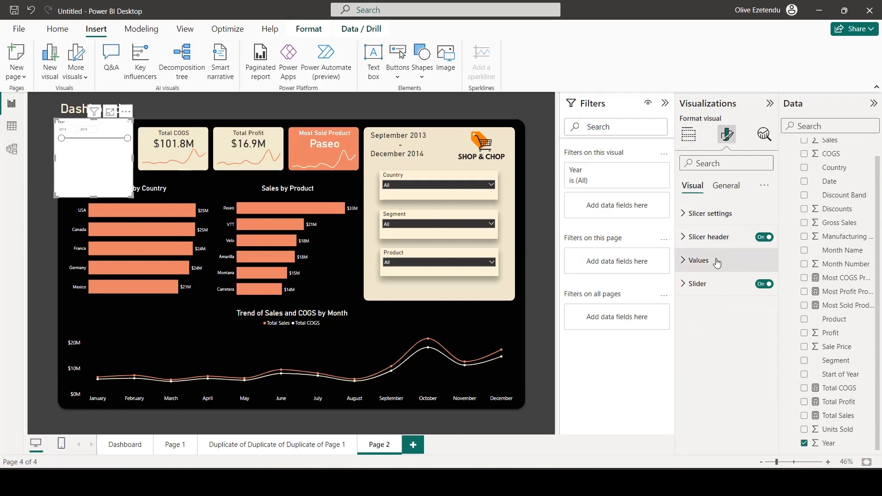
{"action": "left_click", "coordinate": [728, 213]}
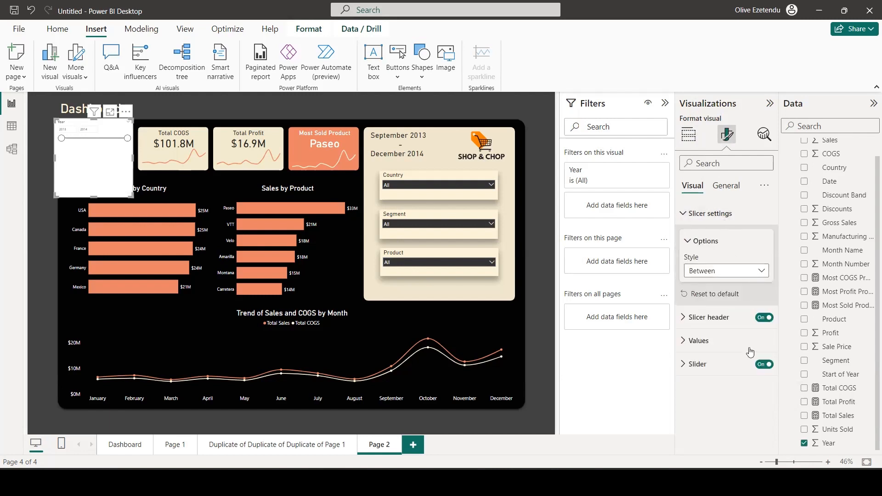
{"action": "left_click", "coordinate": [764, 366]}
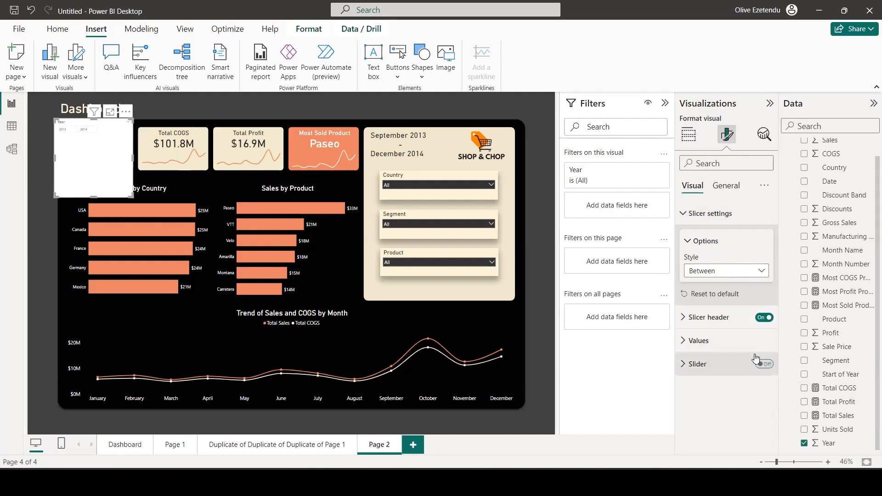
{"action": "left_click", "coordinate": [730, 271]}
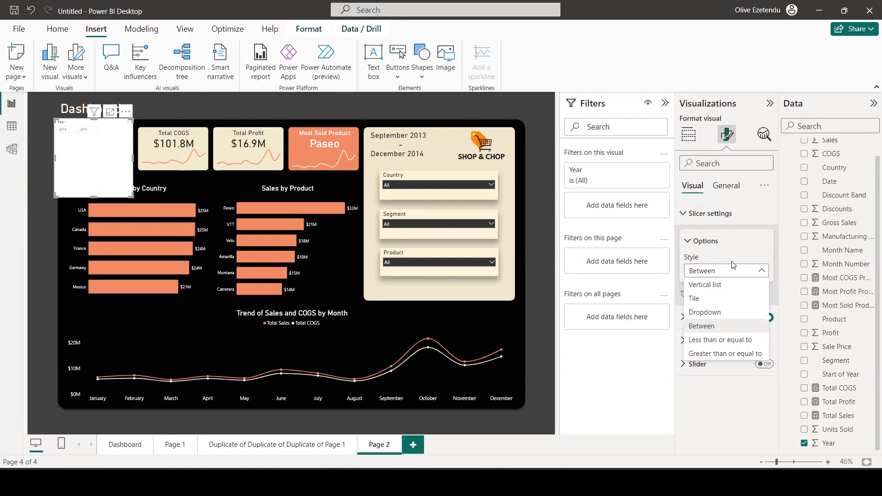
{"action": "left_click", "coordinate": [712, 386]}
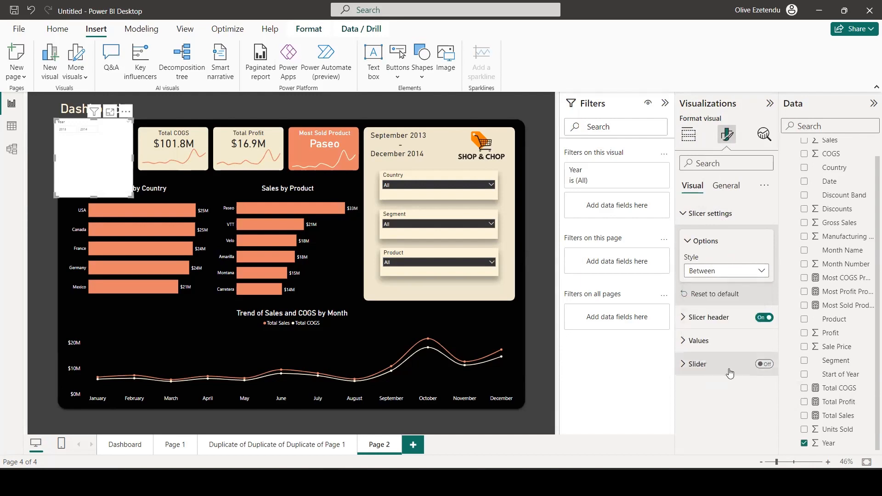
{"action": "left_click", "coordinate": [759, 321]}
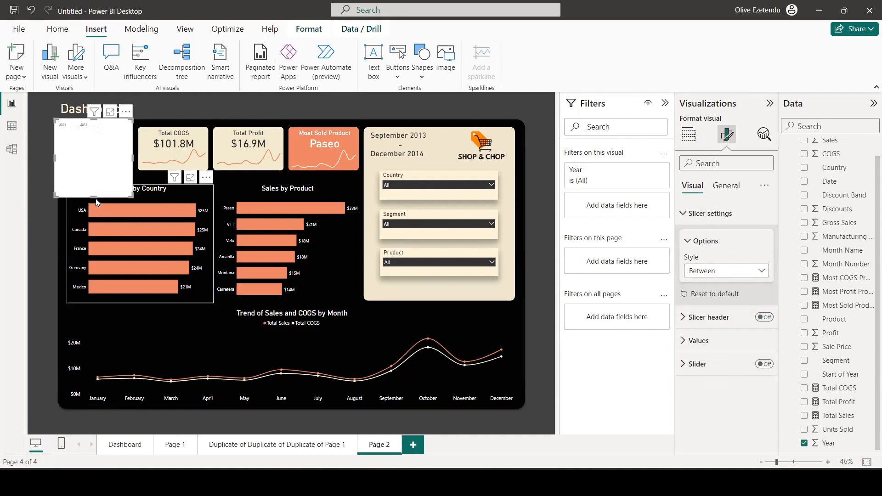
{"action": "left_click_drag", "start_coordinate": [94, 197], "coordinate": [497, 105]}
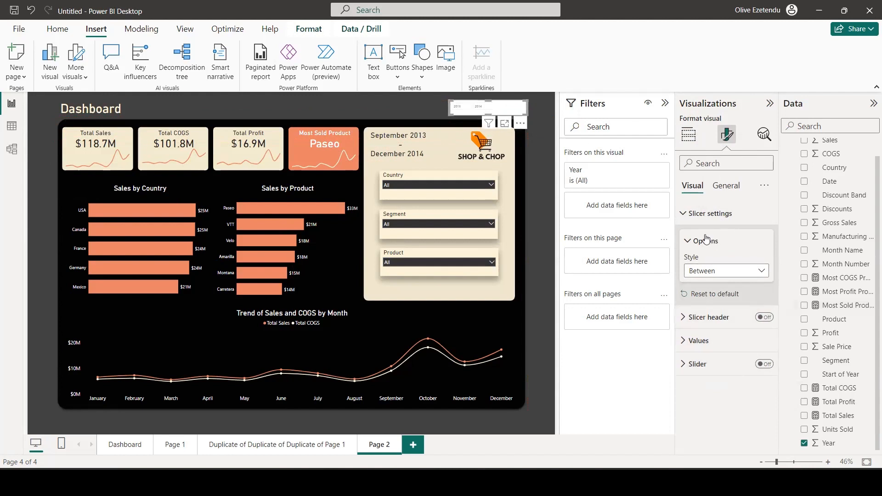
Increase the font size of the Year slicer's values and set their font color to white.
{"action": "left_click", "coordinate": [697, 343]}
{"action": "scroll", "coordinate": [754, 364], "scroll_direction": "down", "scroll_amount": 2}
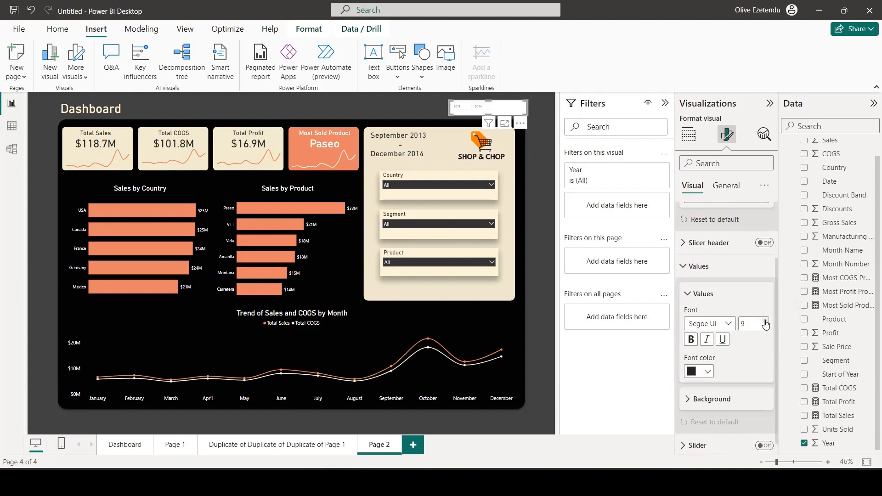
{"action": "left_click", "coordinate": [765, 322]}
{"action": "left_click", "coordinate": [765, 322]}
{"action": "left_click", "coordinate": [766, 322]}
{"action": "left_click", "coordinate": [765, 322]}
{"action": "left_click", "coordinate": [765, 321]}
{"action": "left_click", "coordinate": [708, 374]}
{"action": "left_click", "coordinate": [757, 321]}
Set the Year slicer's background transparency to 97%, narrow it to fit its two year boxes, and deselect it.
{"action": "left_click", "coordinate": [725, 185]}
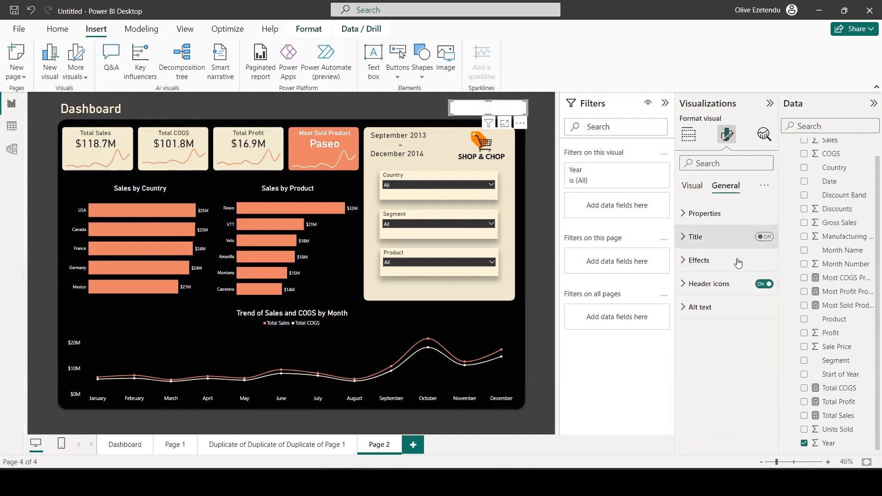
{"action": "left_click", "coordinate": [709, 260]}
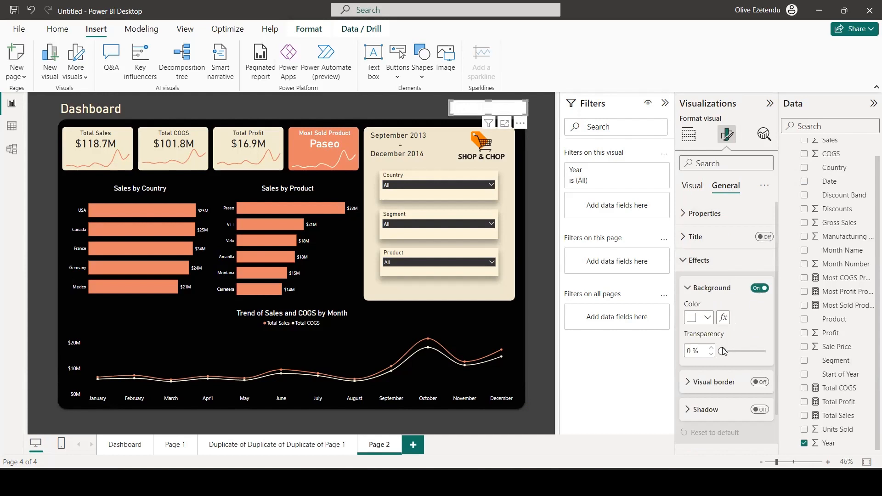
{"action": "left_click_drag", "start_coordinate": [722, 352], "coordinate": [763, 351]}
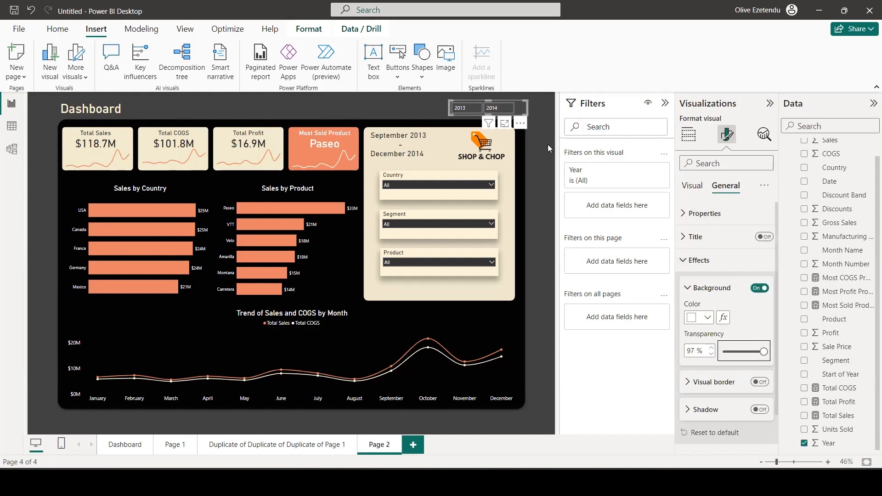
{"action": "left_click_drag", "start_coordinate": [528, 108], "coordinate": [476, 101]}
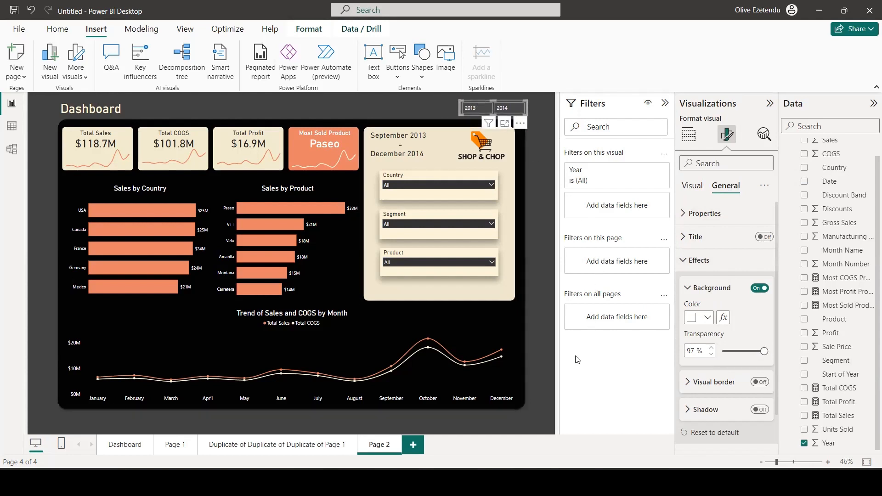
{"action": "left_click", "coordinate": [551, 353]}
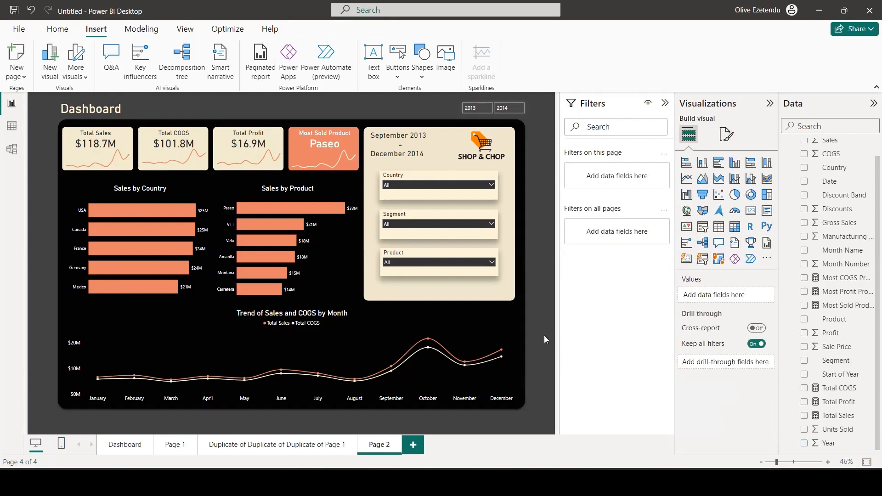
Set the page's canvas background to a darker, near-black theme shade with 4% transparency.
{"action": "left_click", "coordinate": [726, 135]}
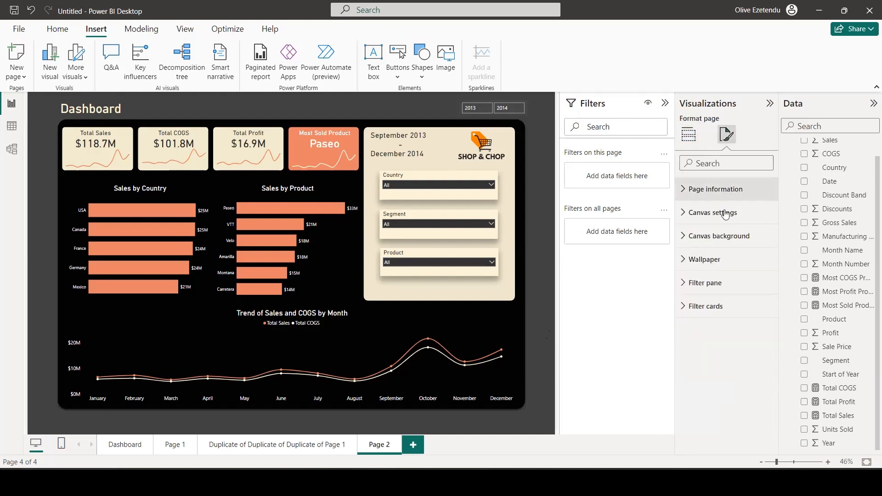
{"action": "left_click", "coordinate": [701, 236]}
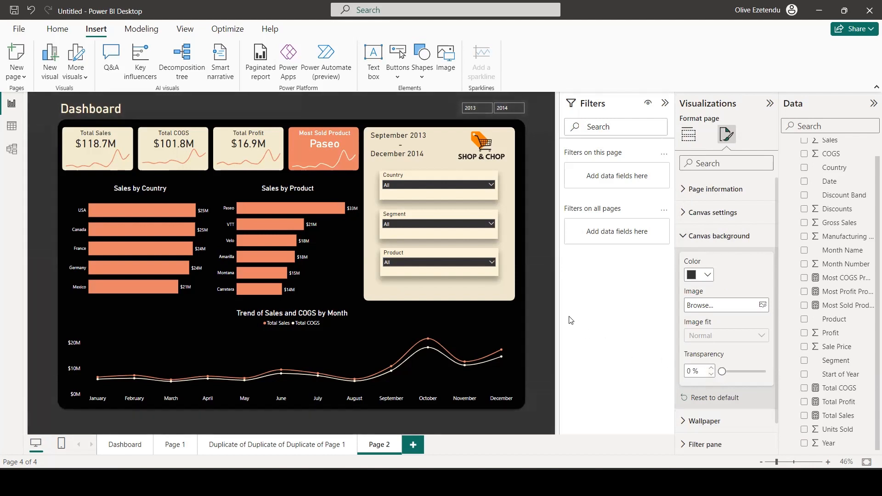
{"action": "left_click", "coordinate": [698, 274]}
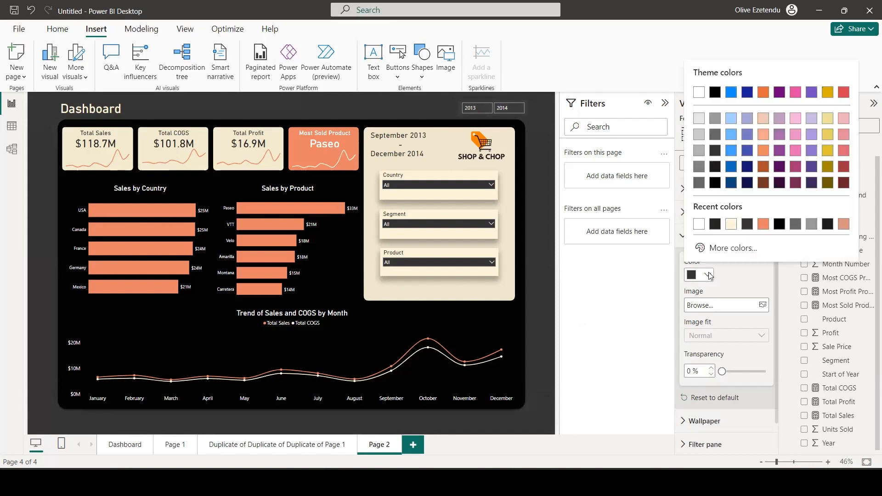
{"action": "left_click", "coordinate": [714, 167]}
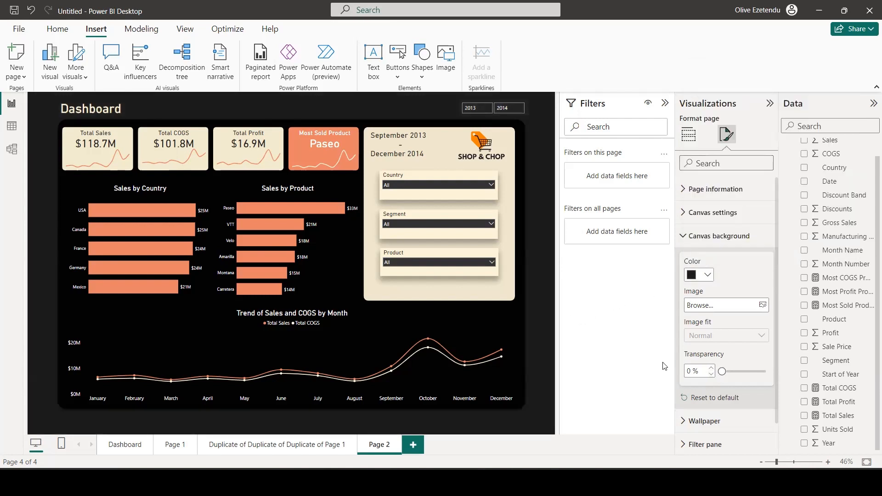
{"action": "left_click", "coordinate": [710, 369]}
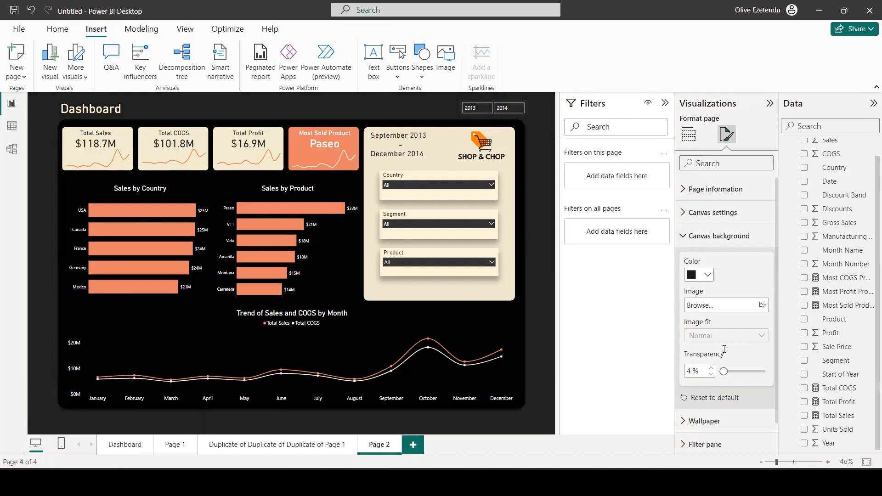